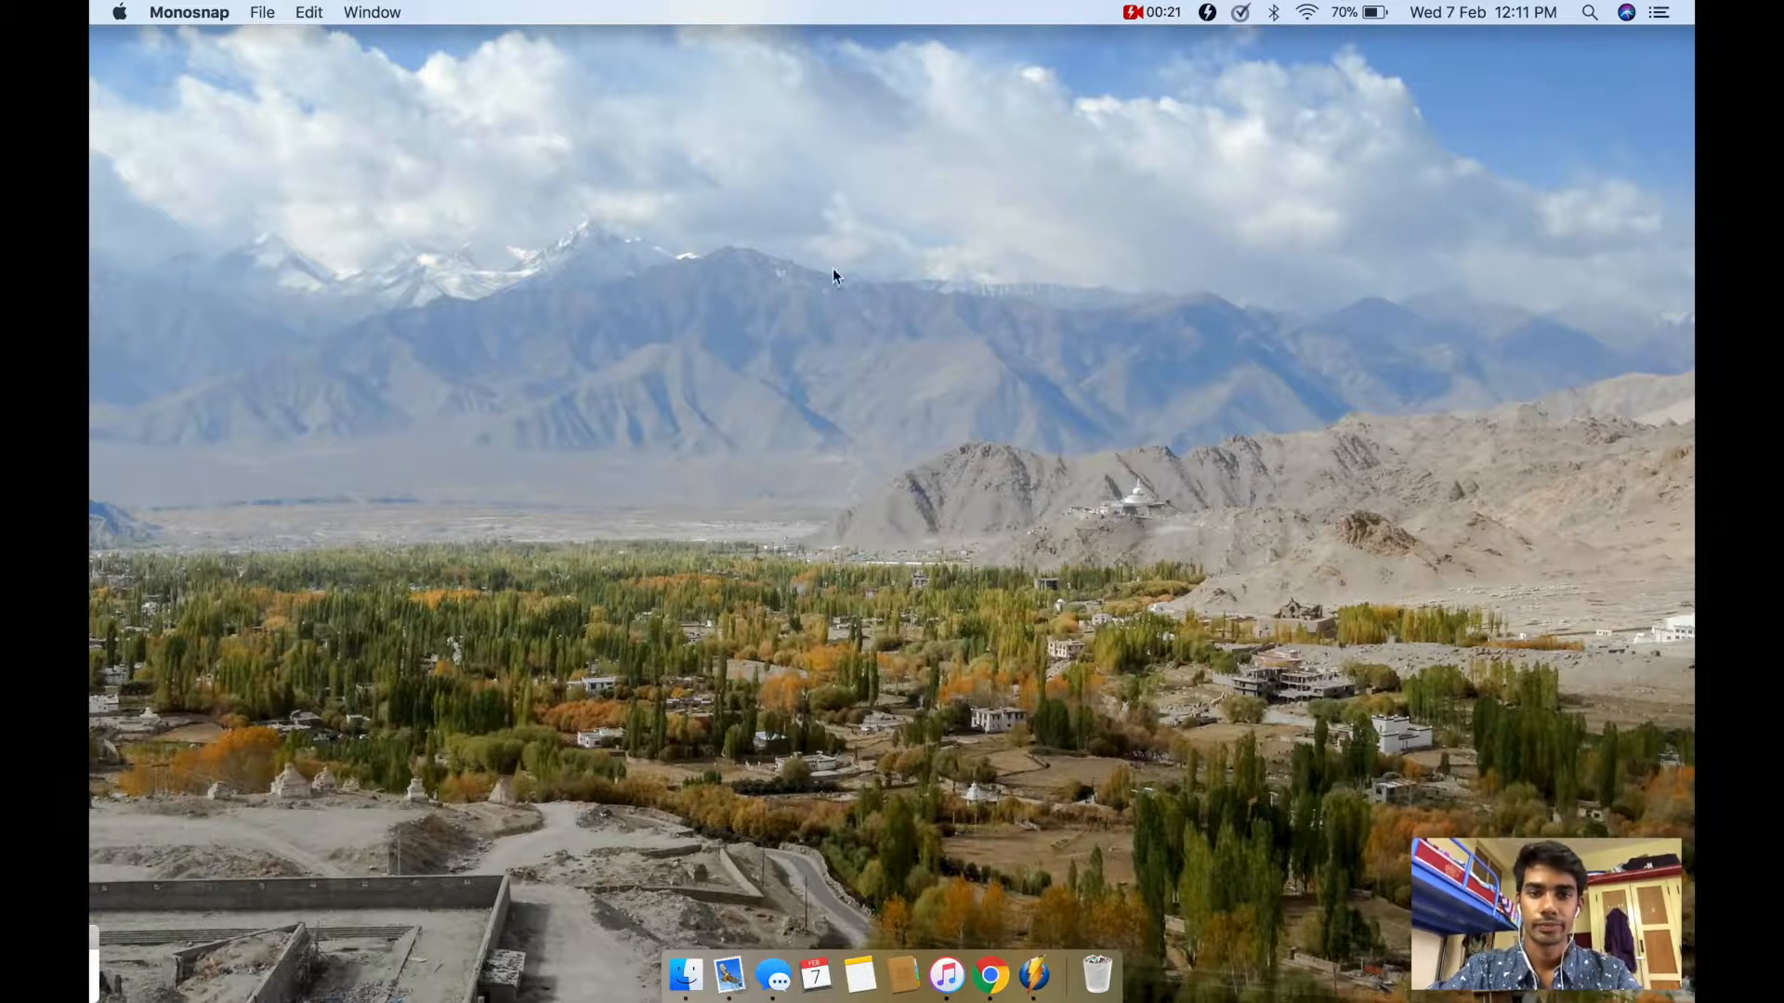
Step: Launch Orange and create a new workflow with a custom title and no description
{"action": "key", "text": "F4"}
{"action": "left_click", "coordinate": [508, 642]}
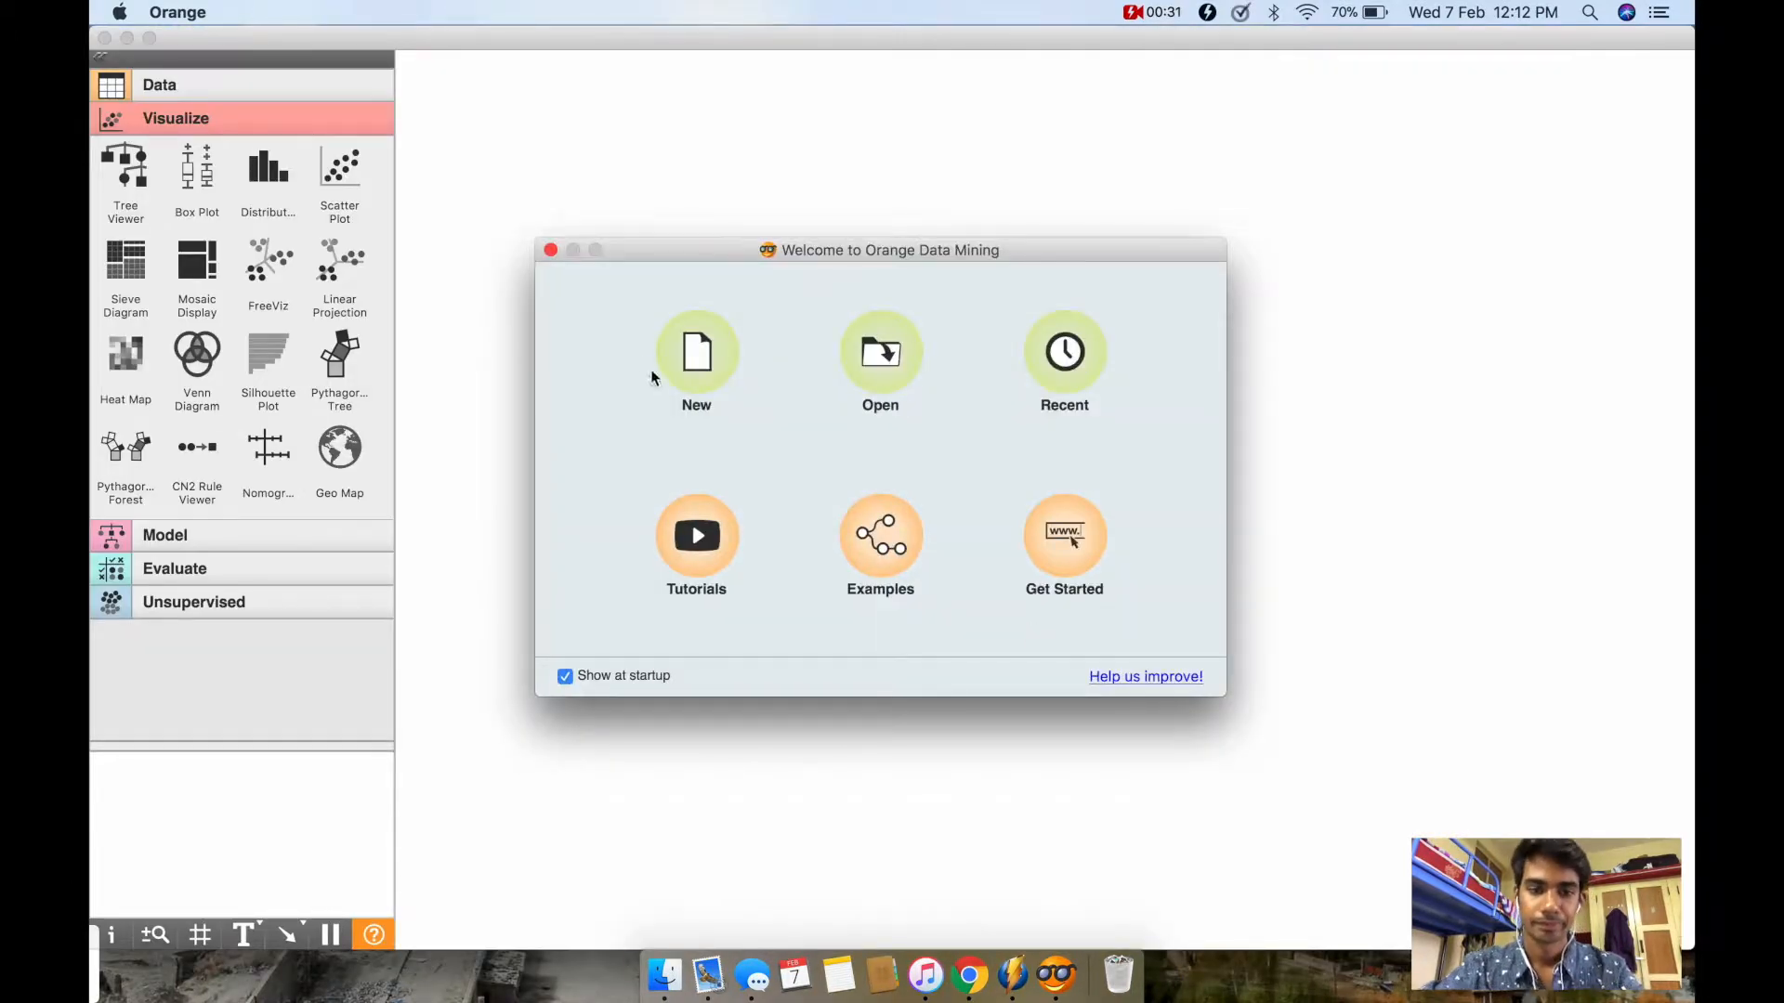
{"action": "left_click", "coordinate": [702, 365]}
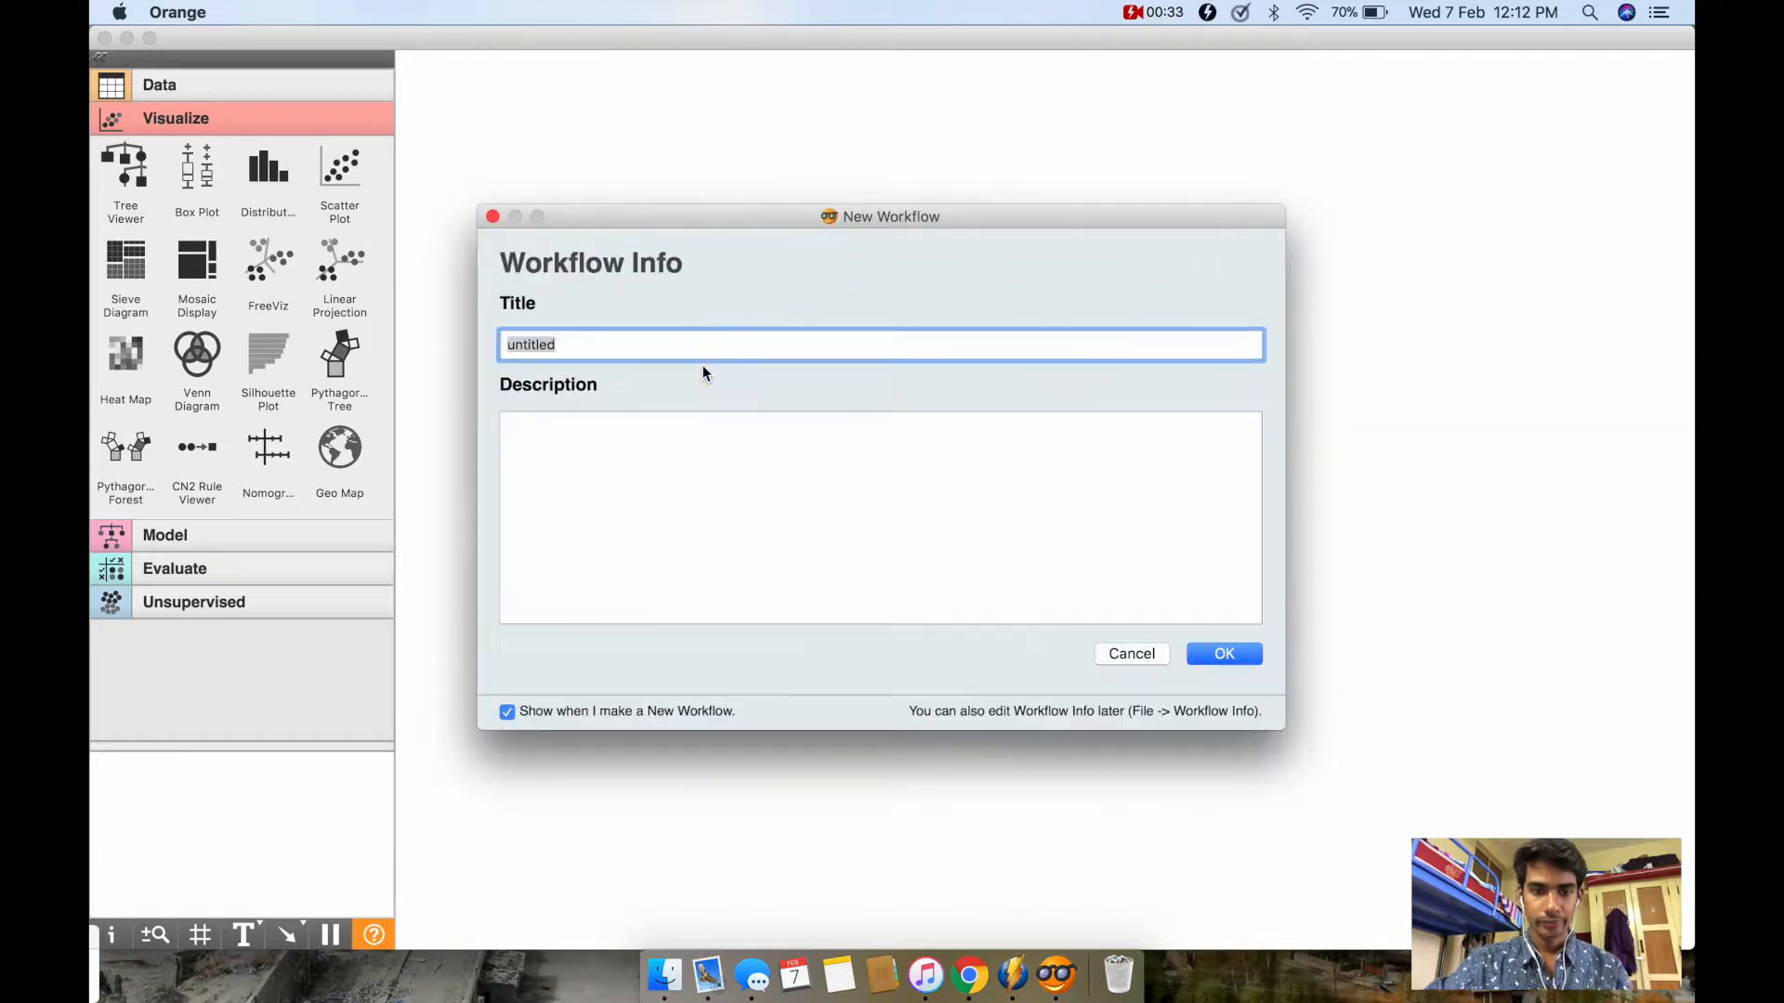
{"action": "type", "text": "test"}
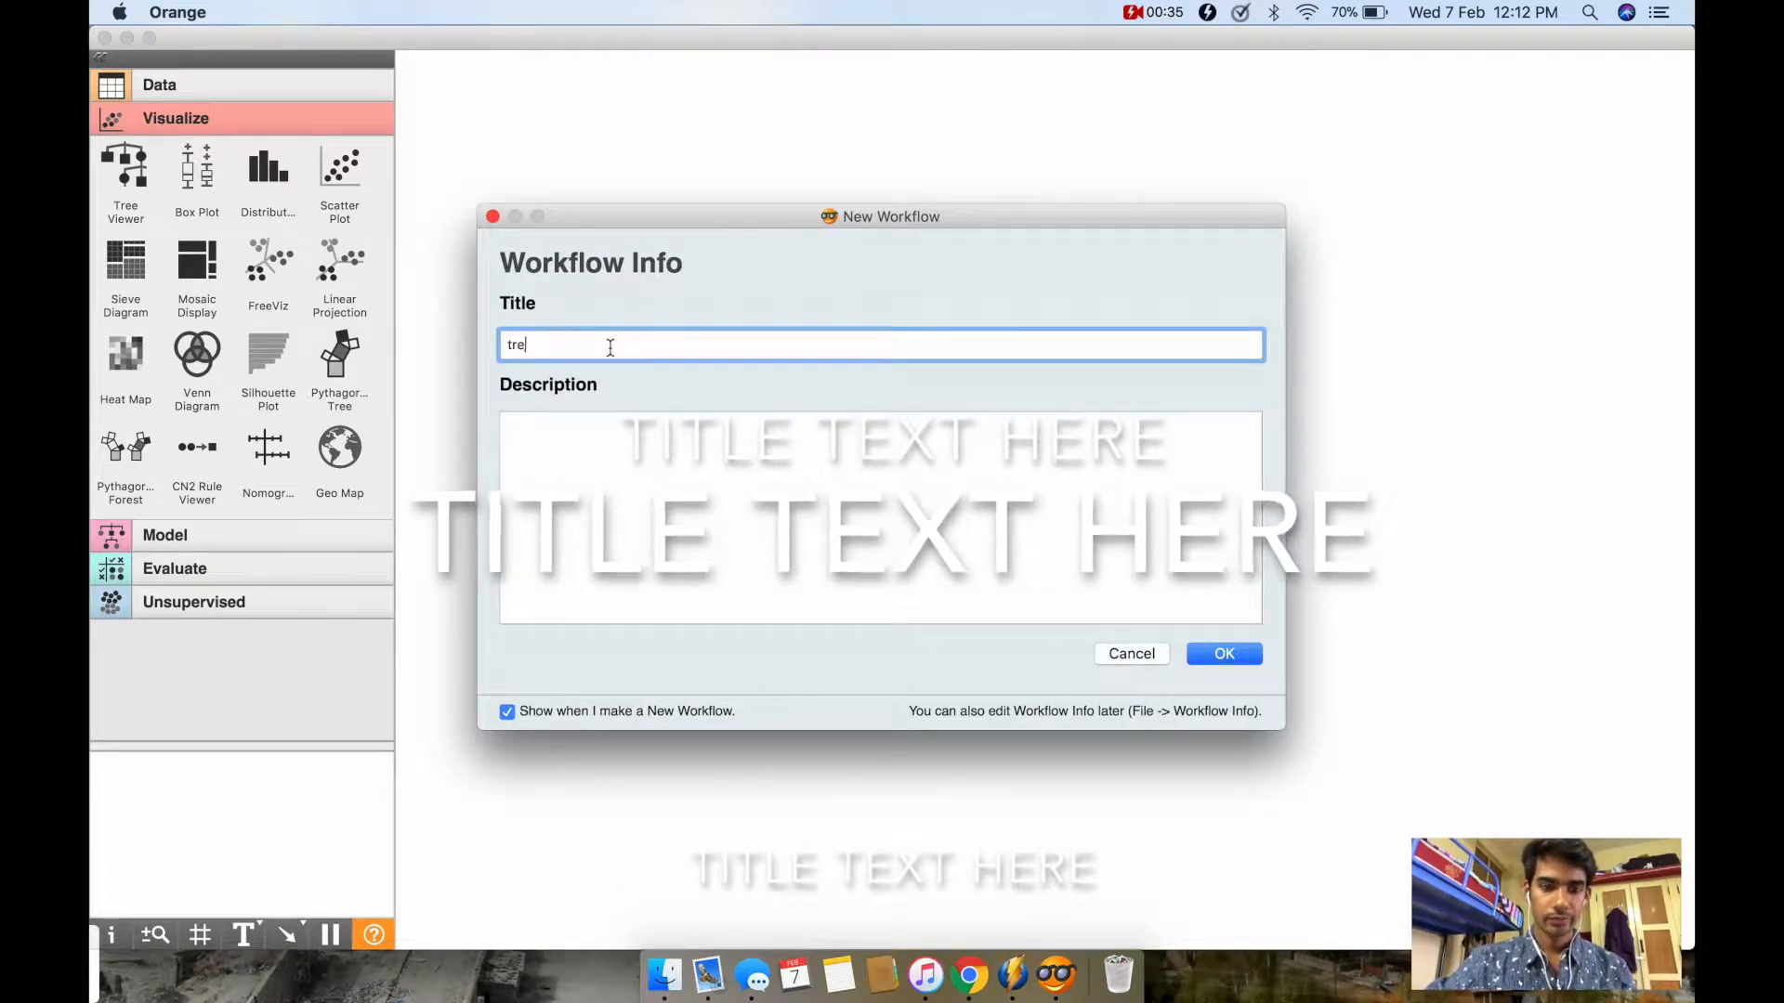
{"action": "key", "text": "Return"}
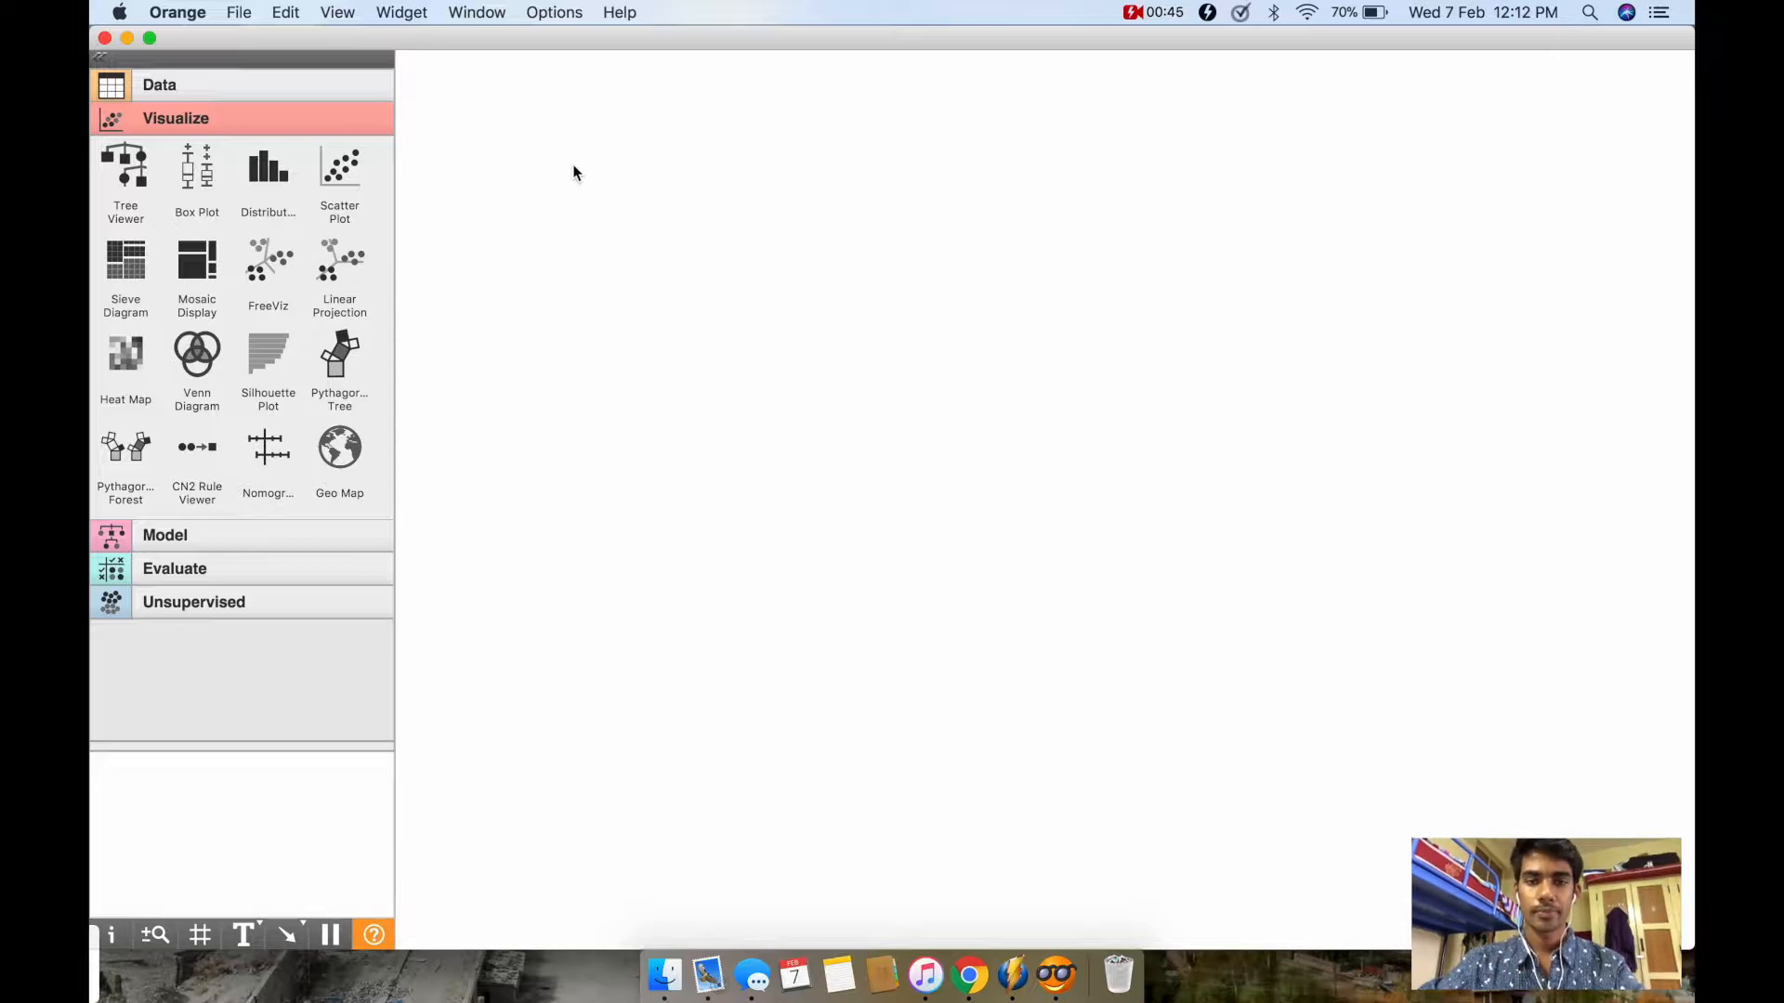
Step: Place a File widget from the Data category on the empty canvas and open its settings
{"action": "left_click", "coordinate": [218, 84]}
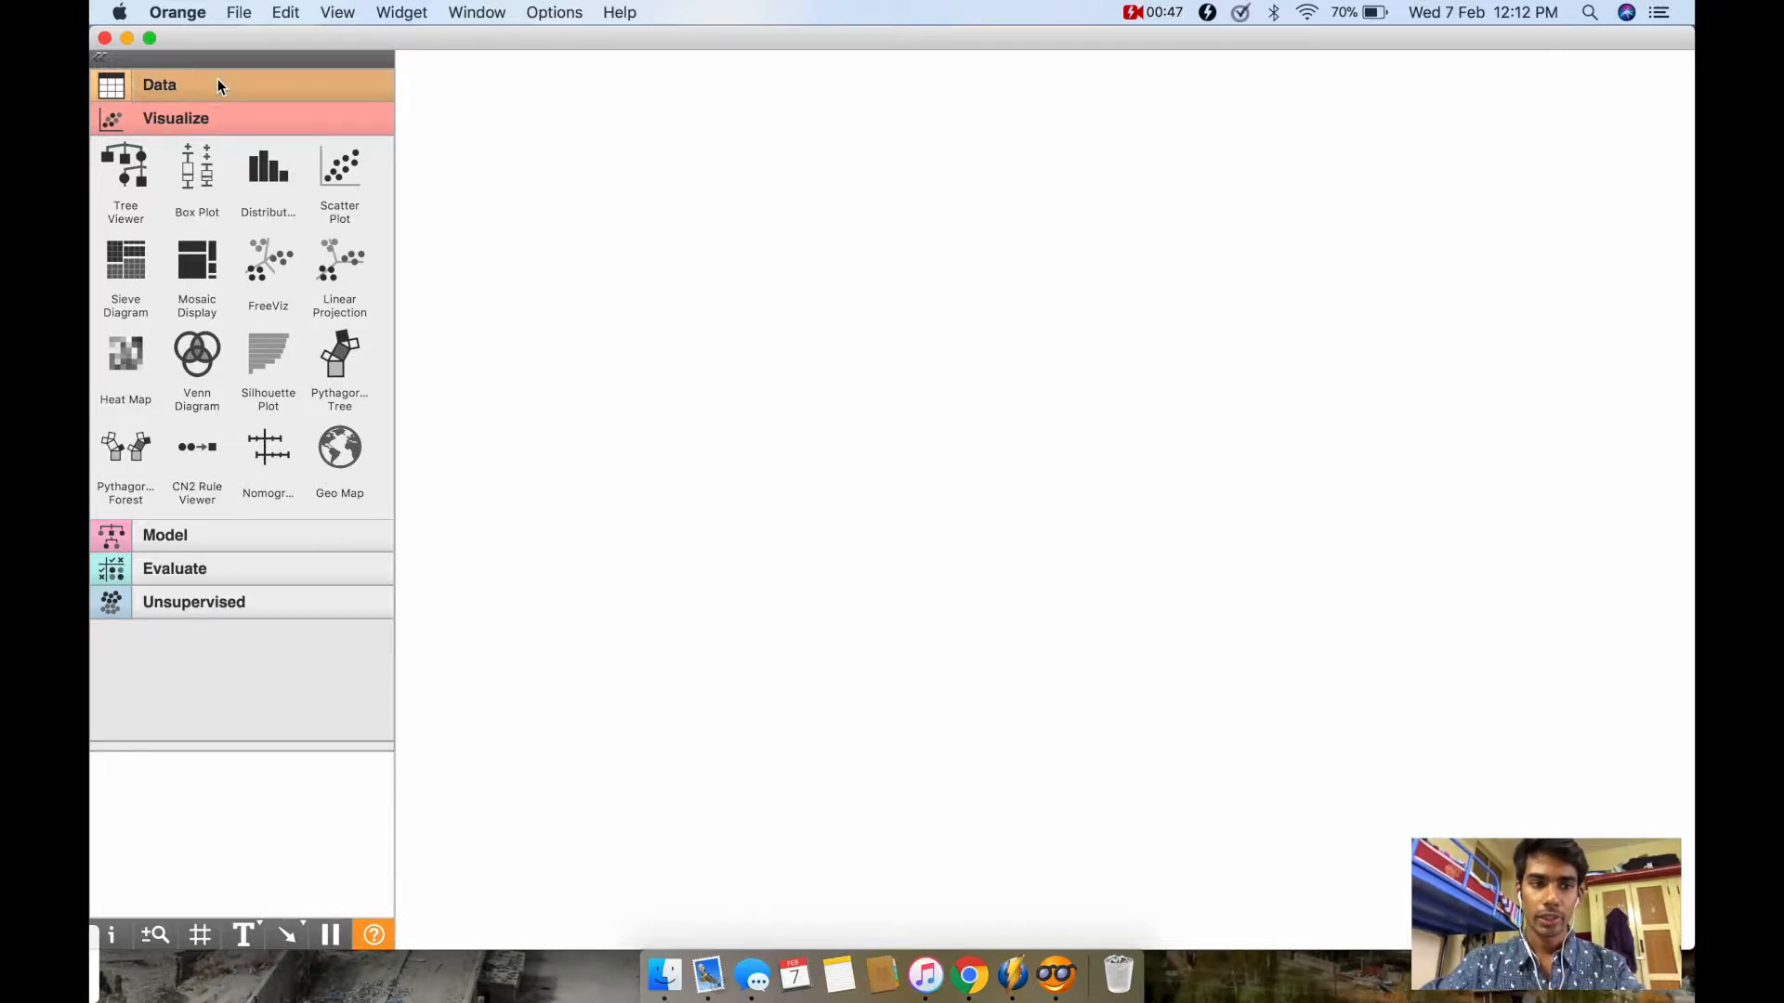
{"action": "left_click_drag", "start_coordinate": [135, 139], "coordinate": [591, 232]}
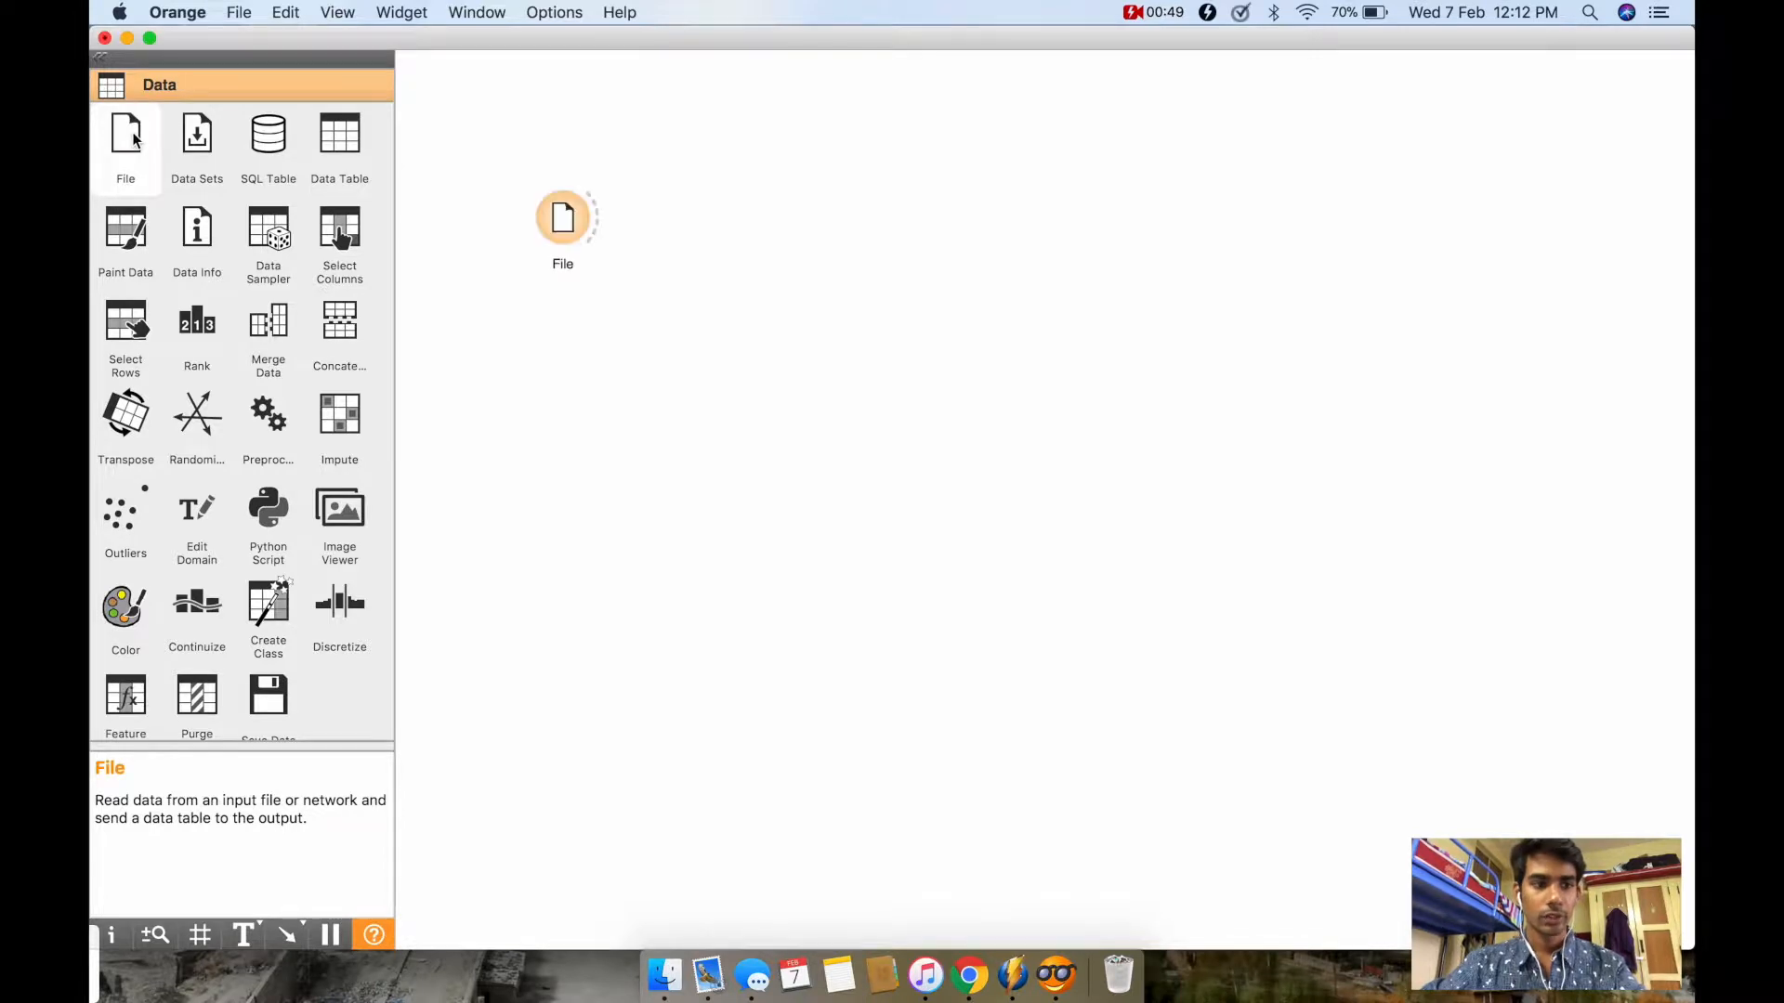
{"action": "double_click", "coordinate": [566, 221]}
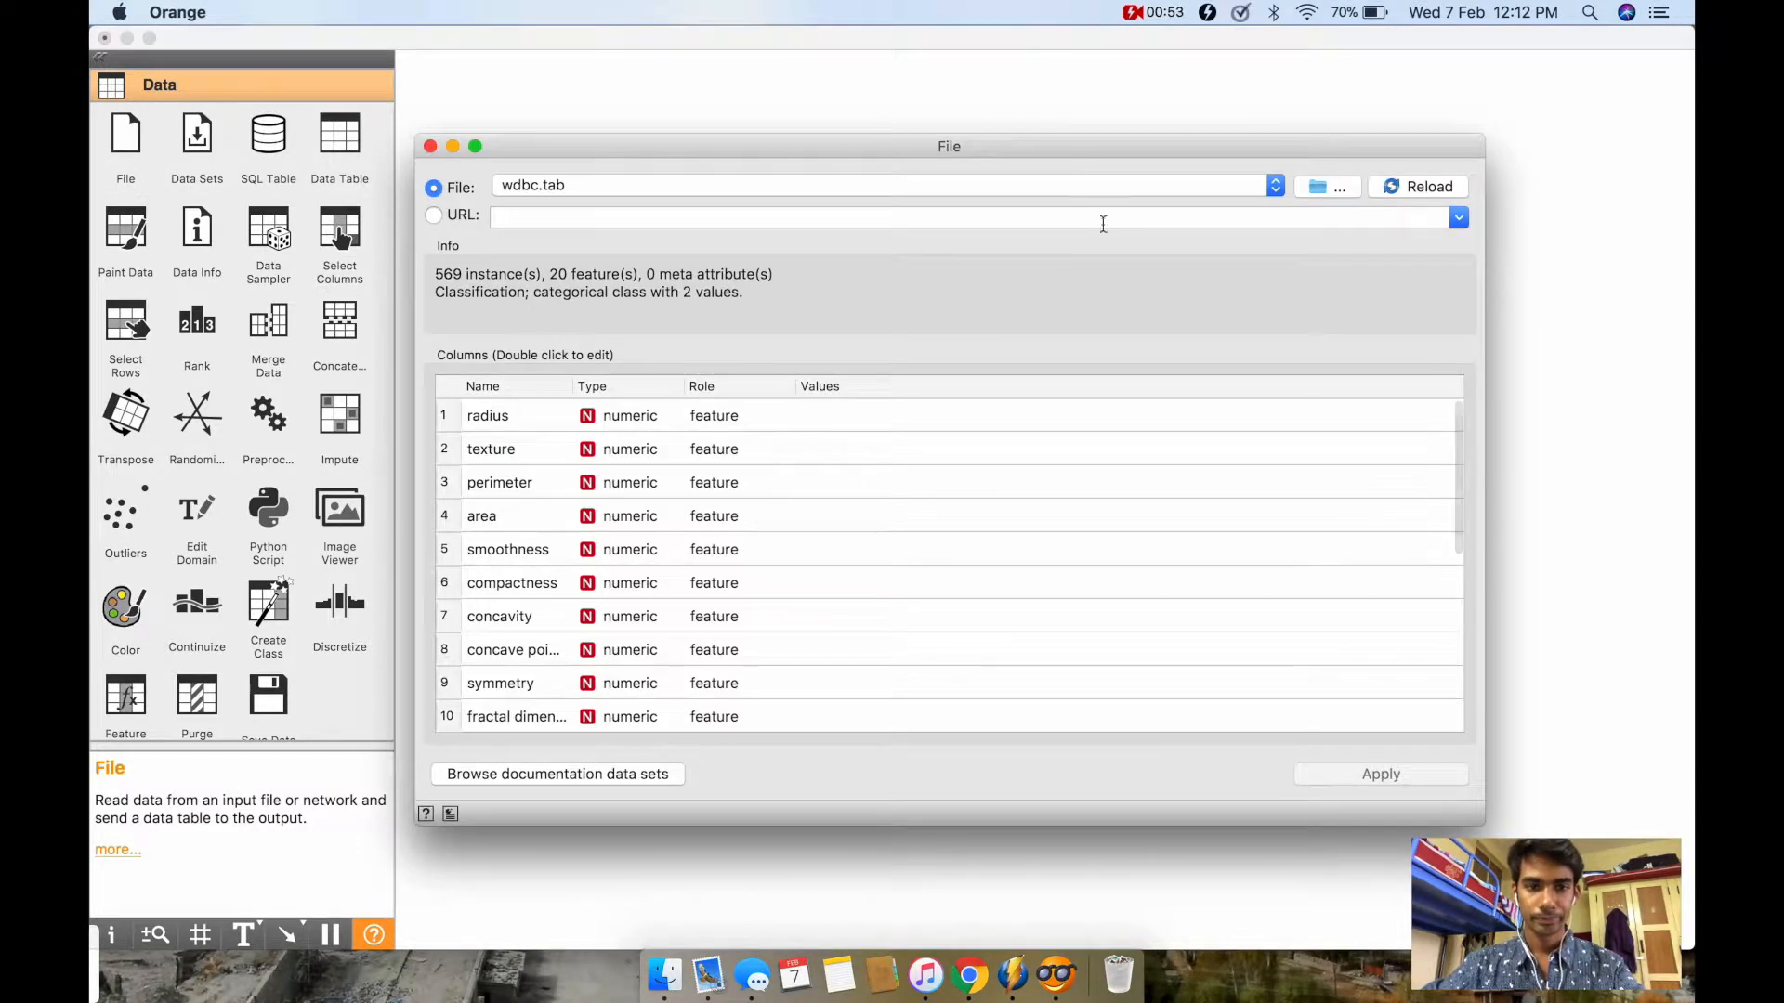
Step: Load the wdbc.tab data set from the datasets folder into the File widget
{"action": "left_click", "coordinate": [1311, 189]}
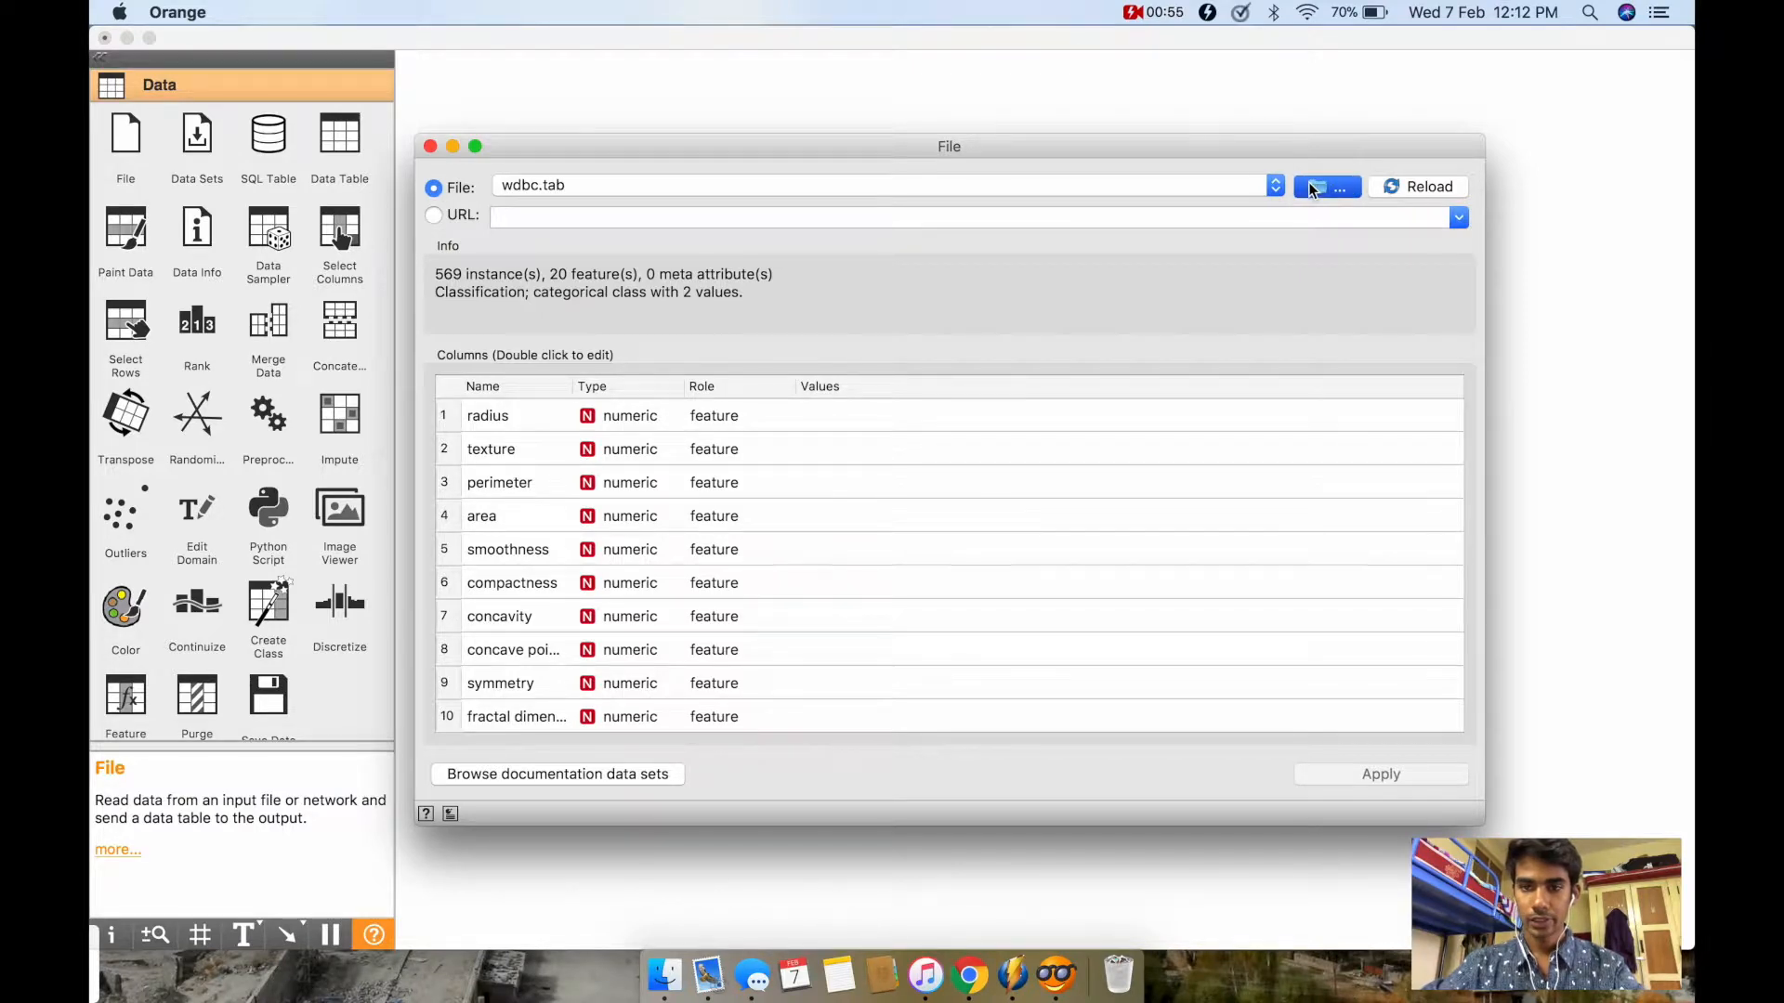
{"action": "scroll", "coordinate": [948, 350], "scroll_direction": "down", "scroll_amount": 15}
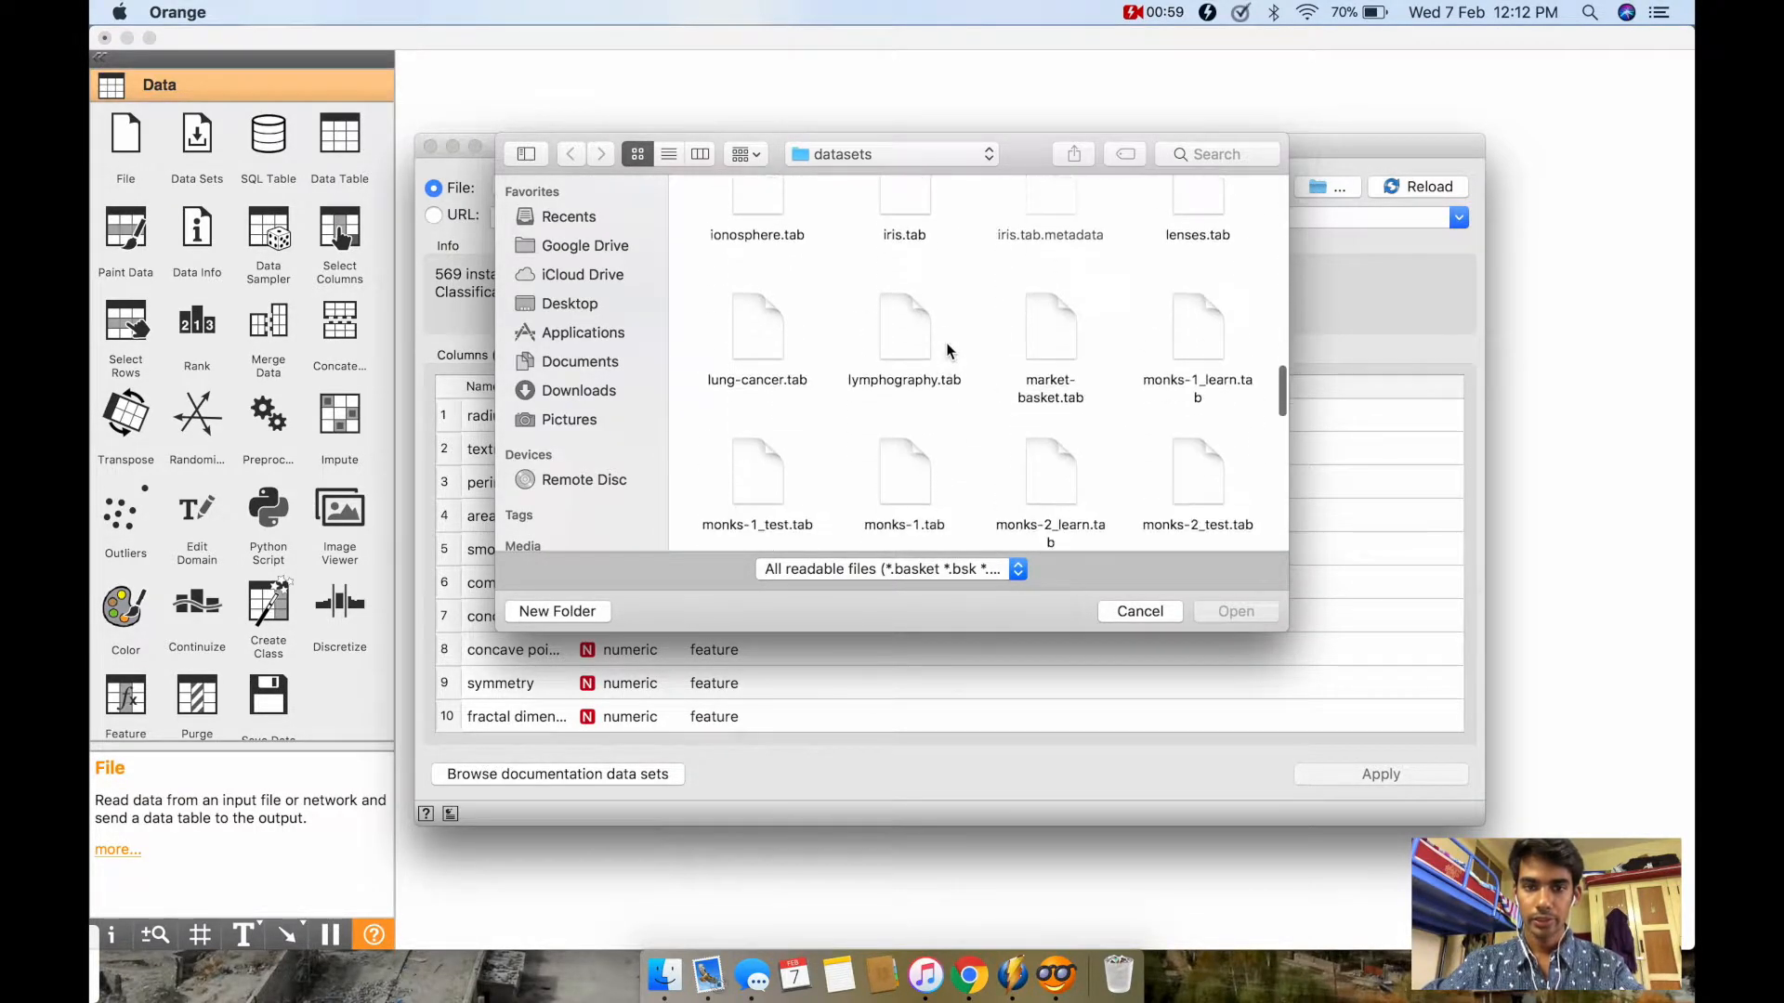
{"action": "scroll", "coordinate": [947, 351], "scroll_direction": "down", "scroll_amount": 10}
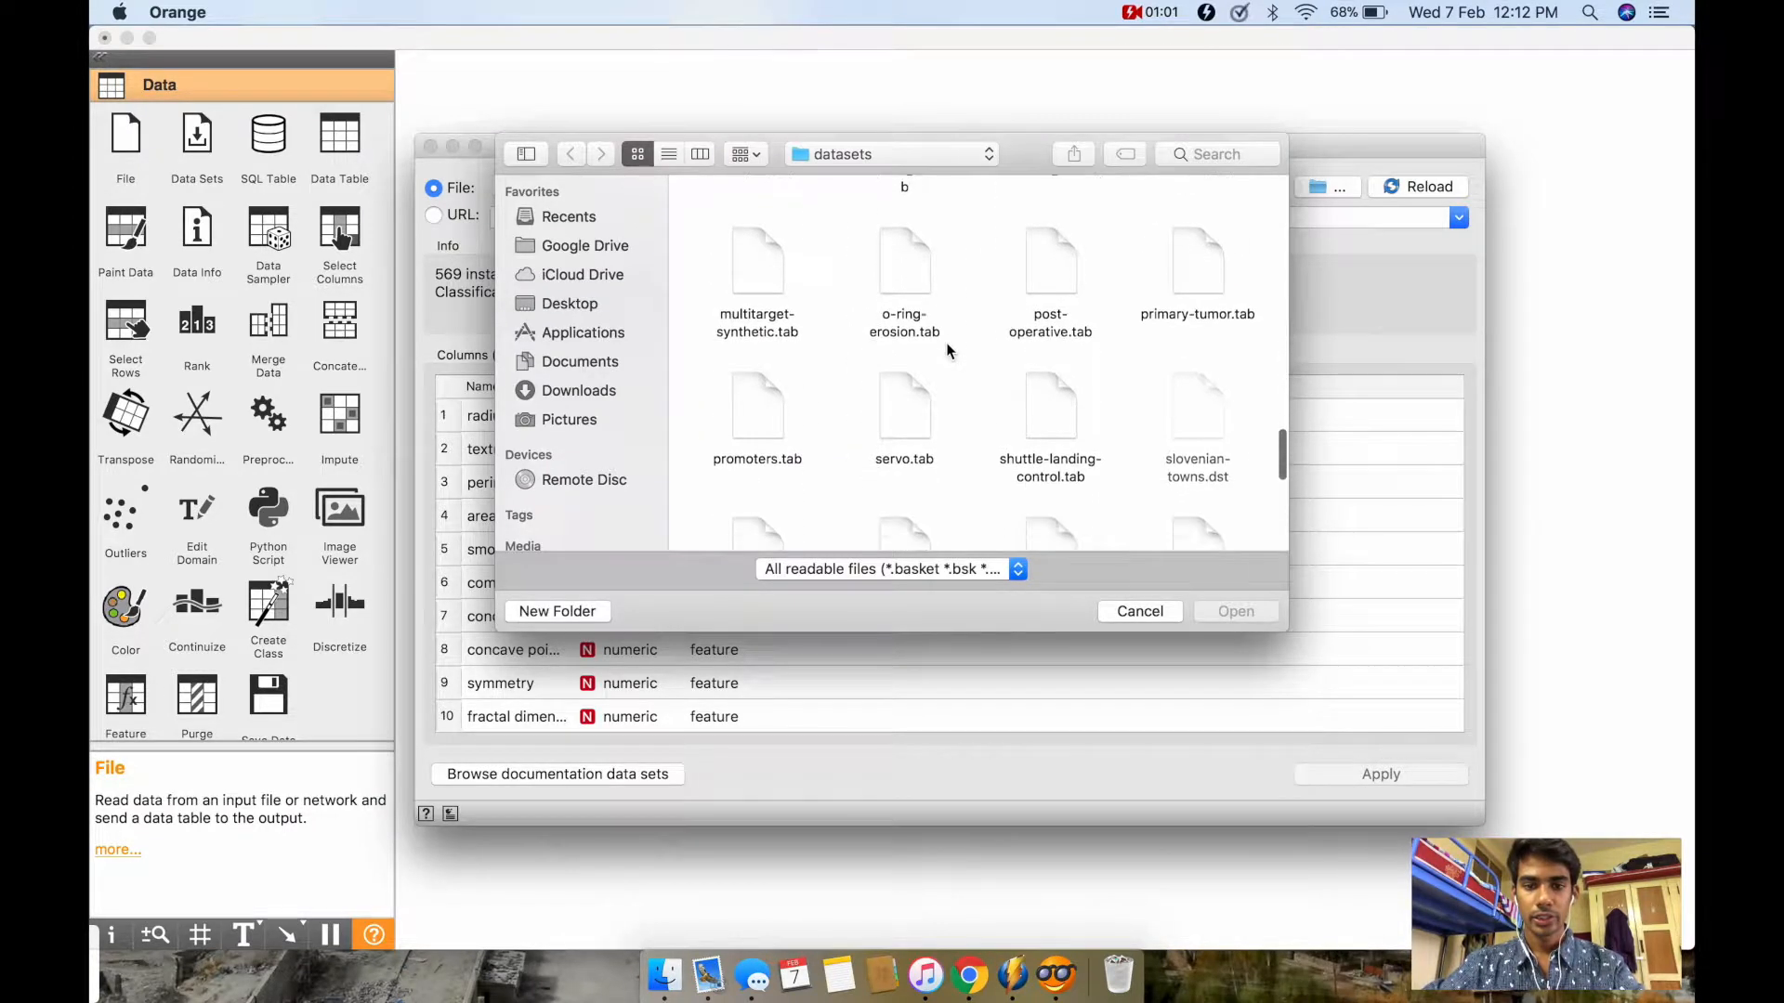
{"action": "scroll", "coordinate": [948, 351], "scroll_direction": "down", "scroll_amount": 10}
{"action": "scroll", "coordinate": [947, 351], "scroll_direction": "down", "scroll_amount": 5}
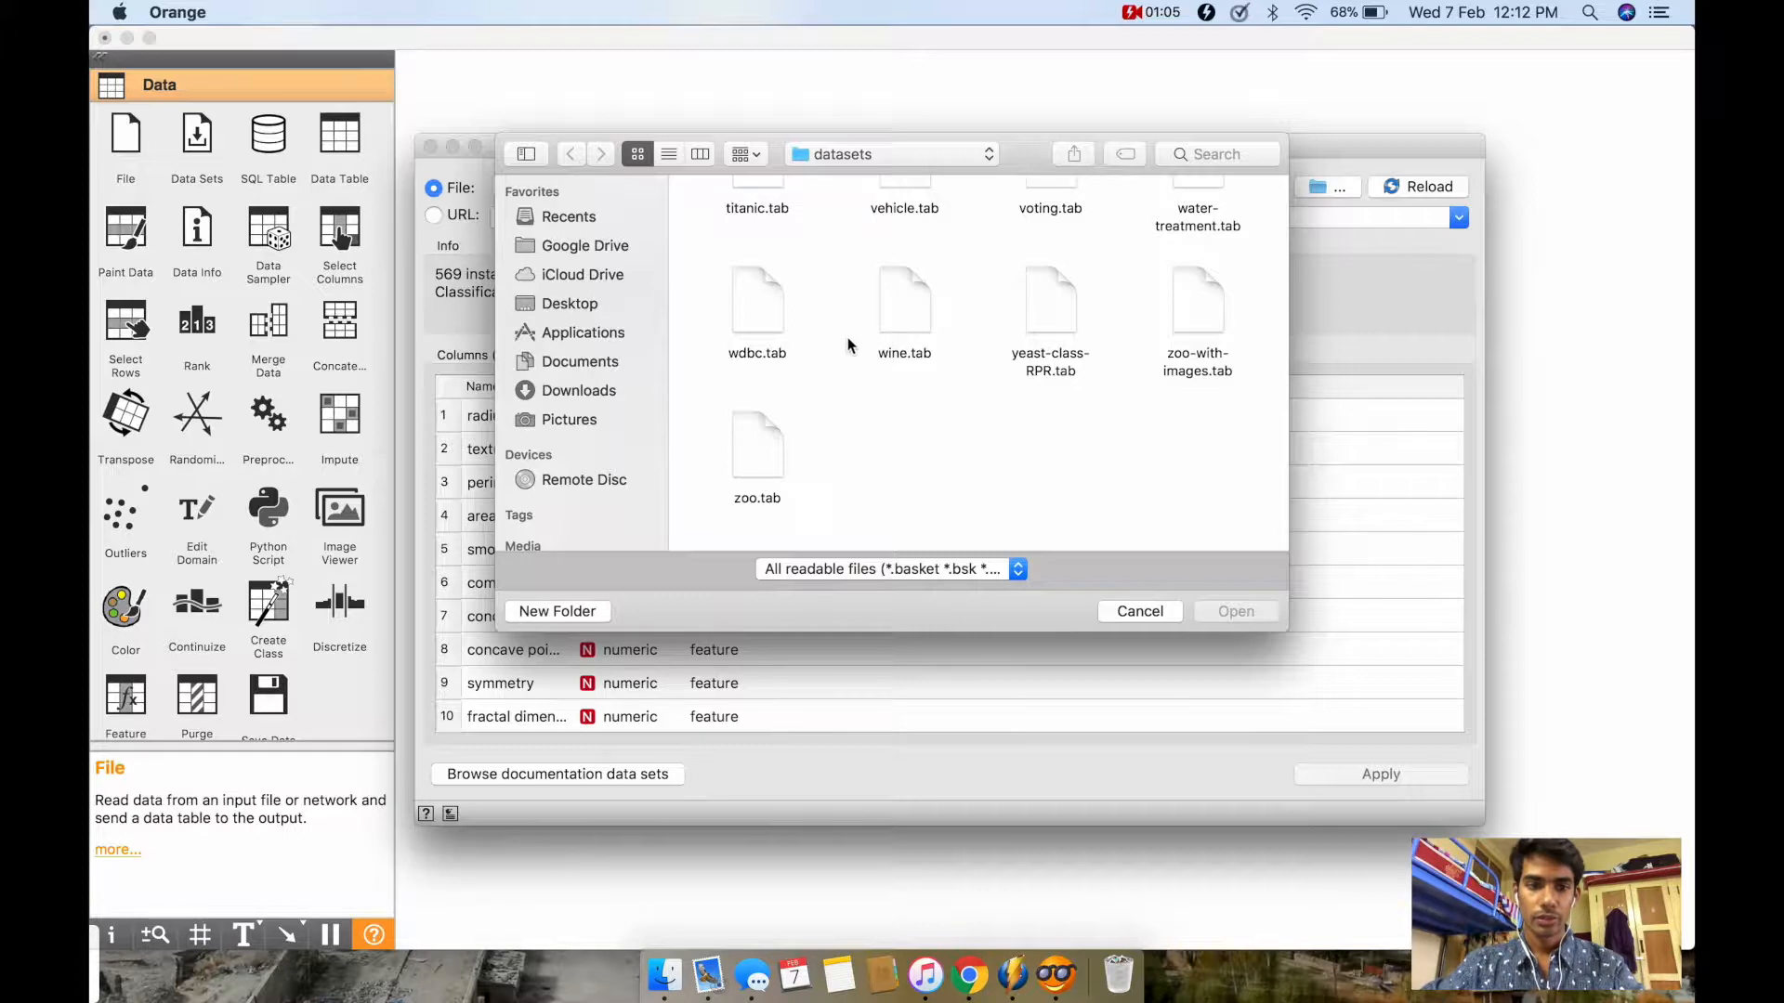
{"action": "scroll", "coordinate": [849, 345], "scroll_direction": "up", "scroll_amount": 10}
{"action": "scroll", "coordinate": [854, 377], "scroll_direction": "down", "scroll_amount": 10}
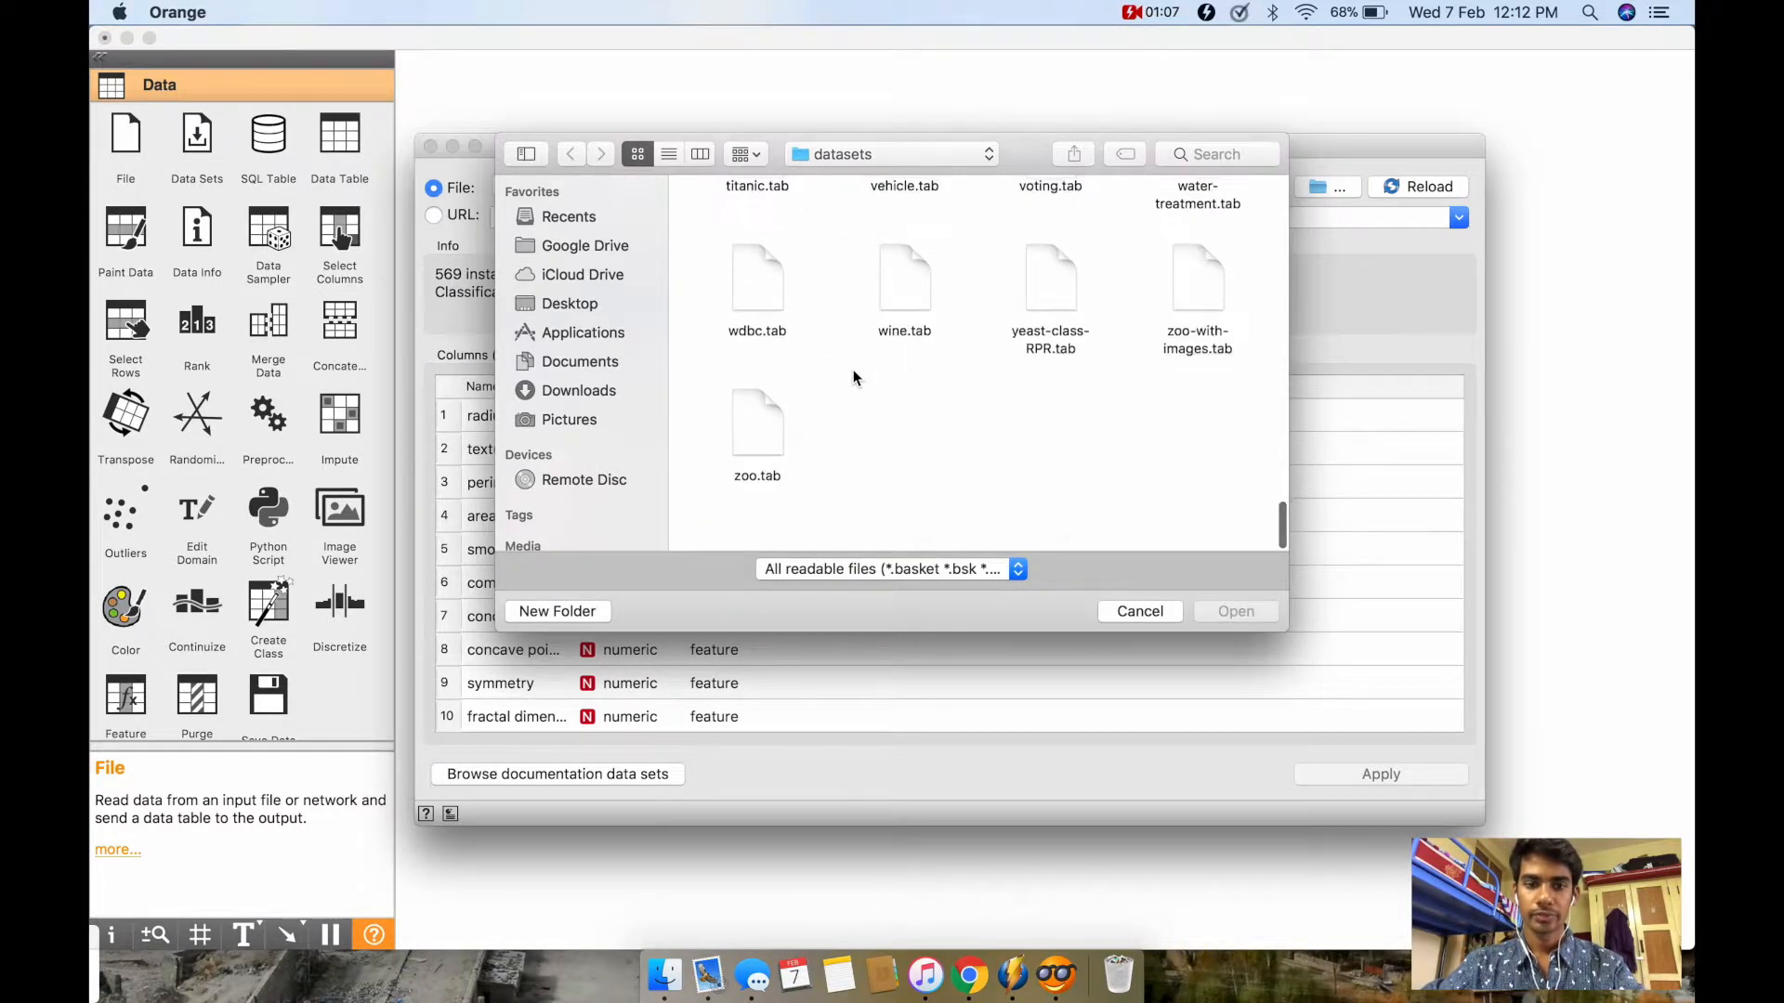
{"action": "left_click", "coordinate": [770, 322]}
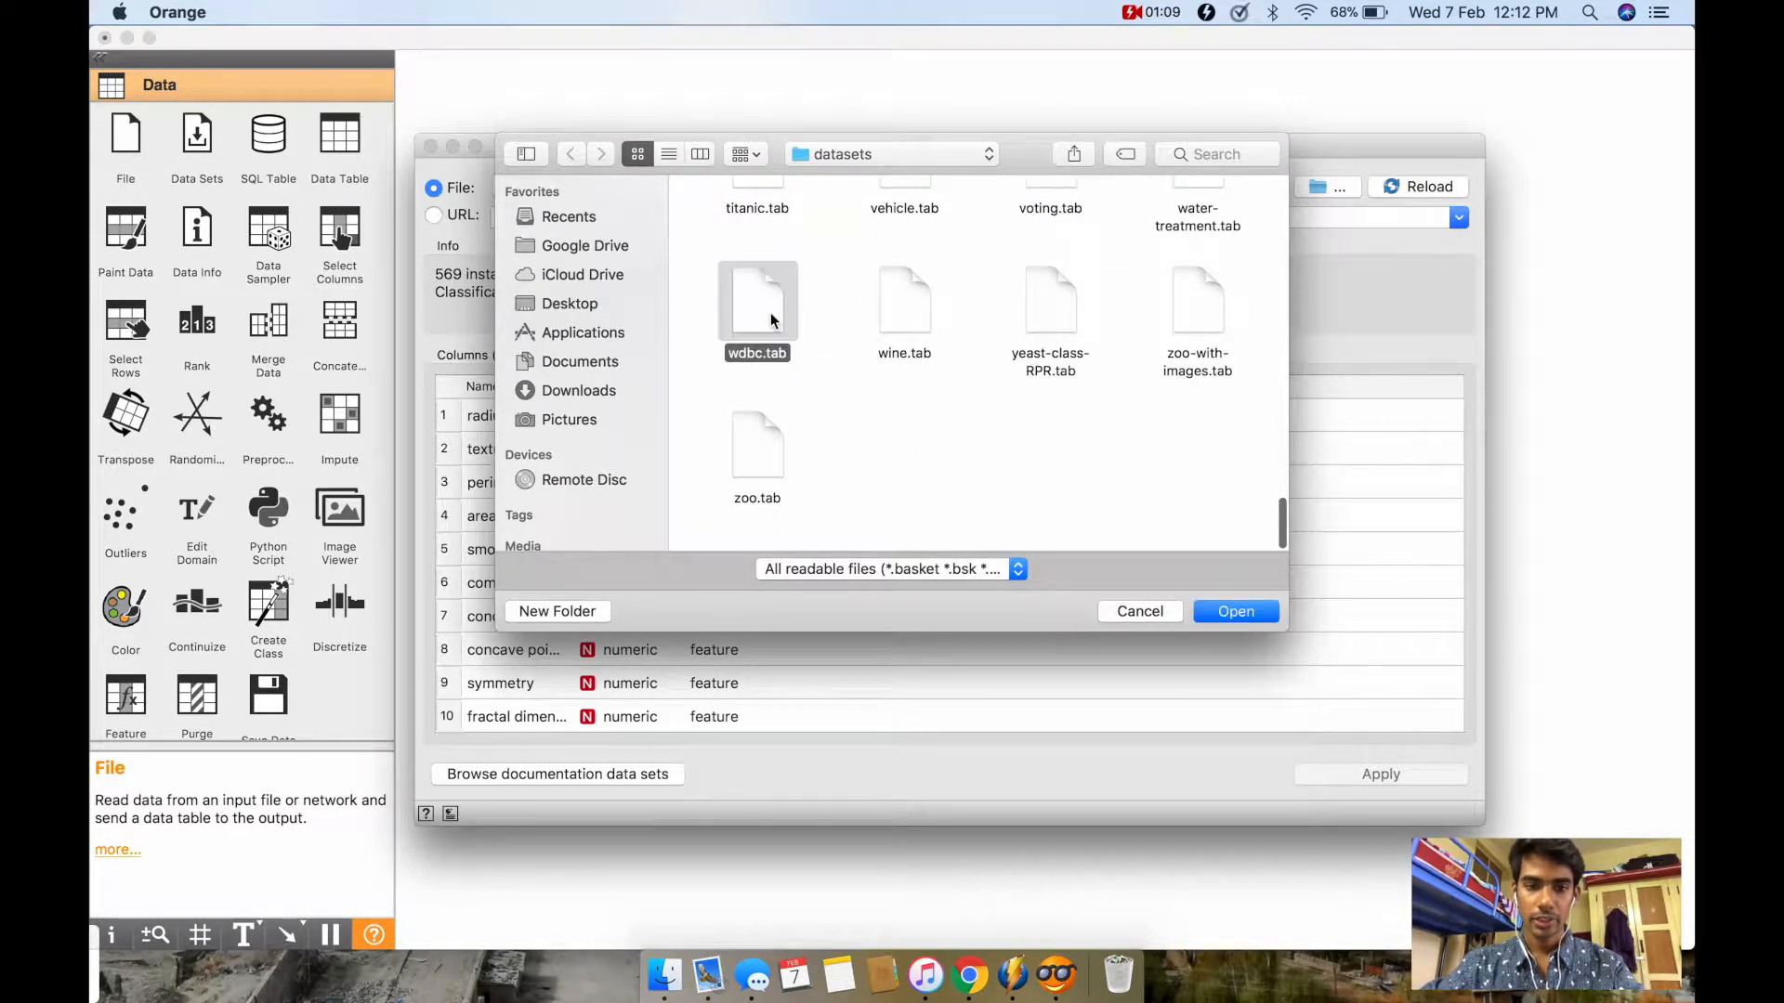
{"action": "left_click", "coordinate": [1235, 611]}
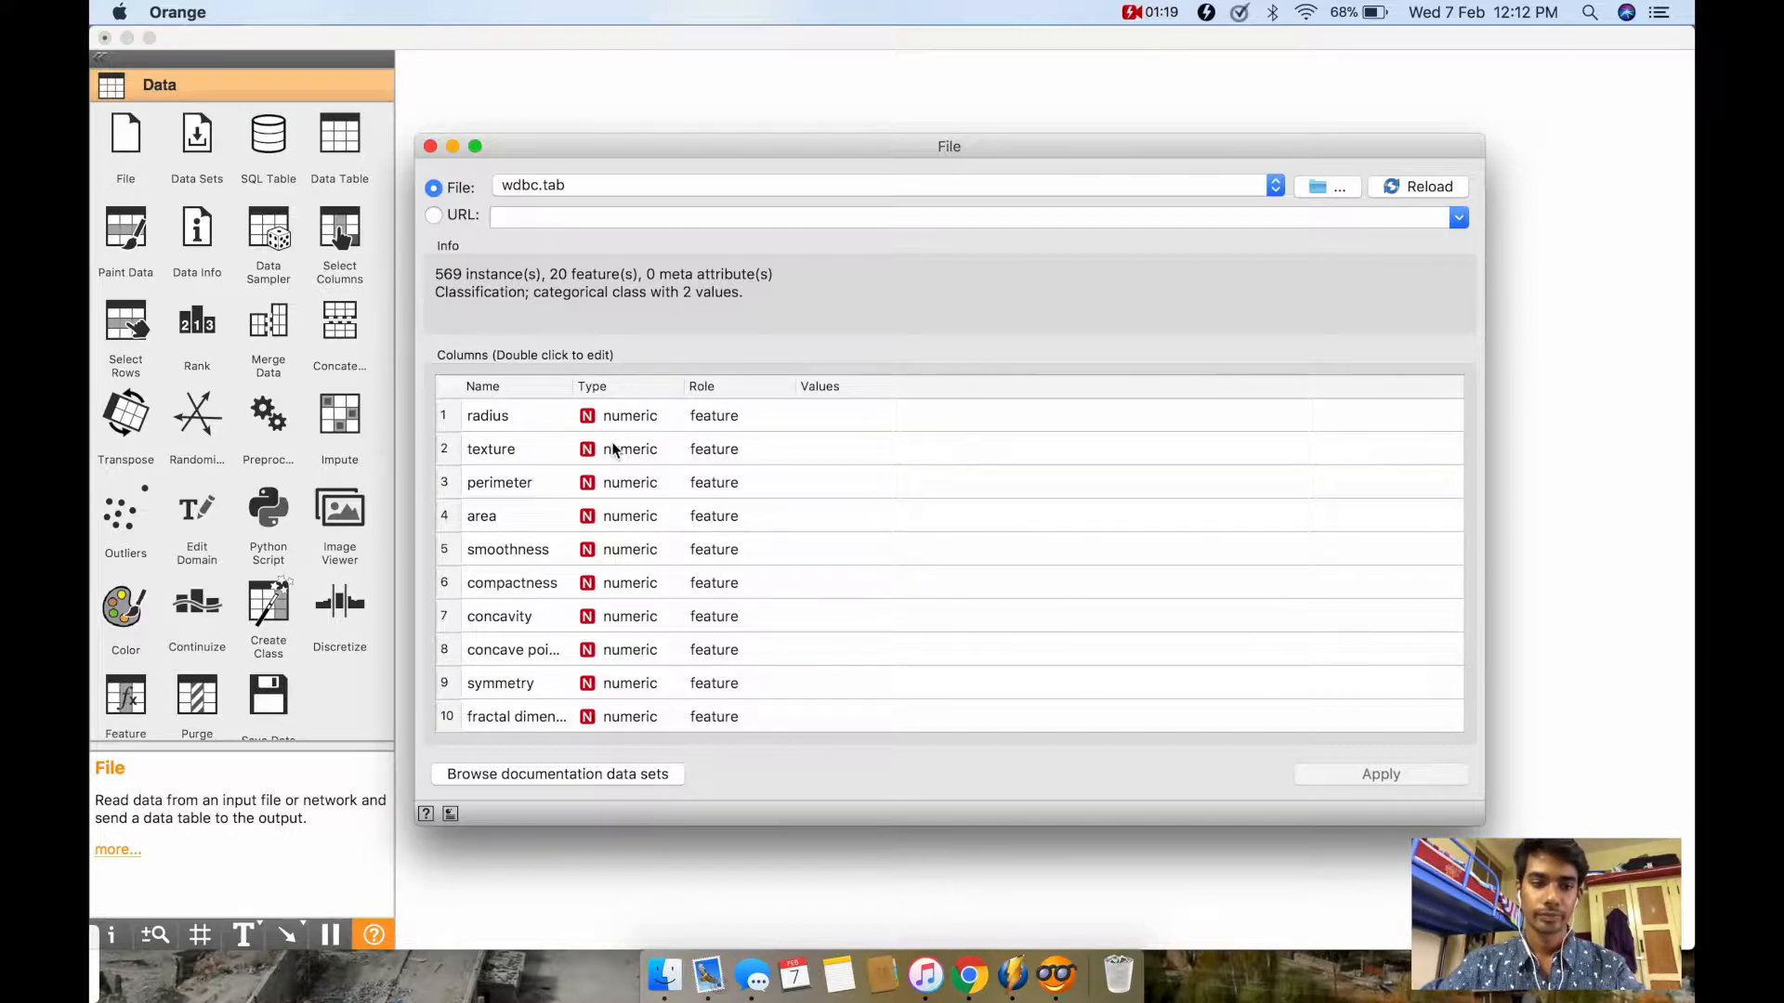
Step: Review the names, types and roles of all columns in the loaded data set and close the File window
{"action": "scroll", "coordinate": [572, 512], "scroll_direction": "down", "scroll_amount": 1}
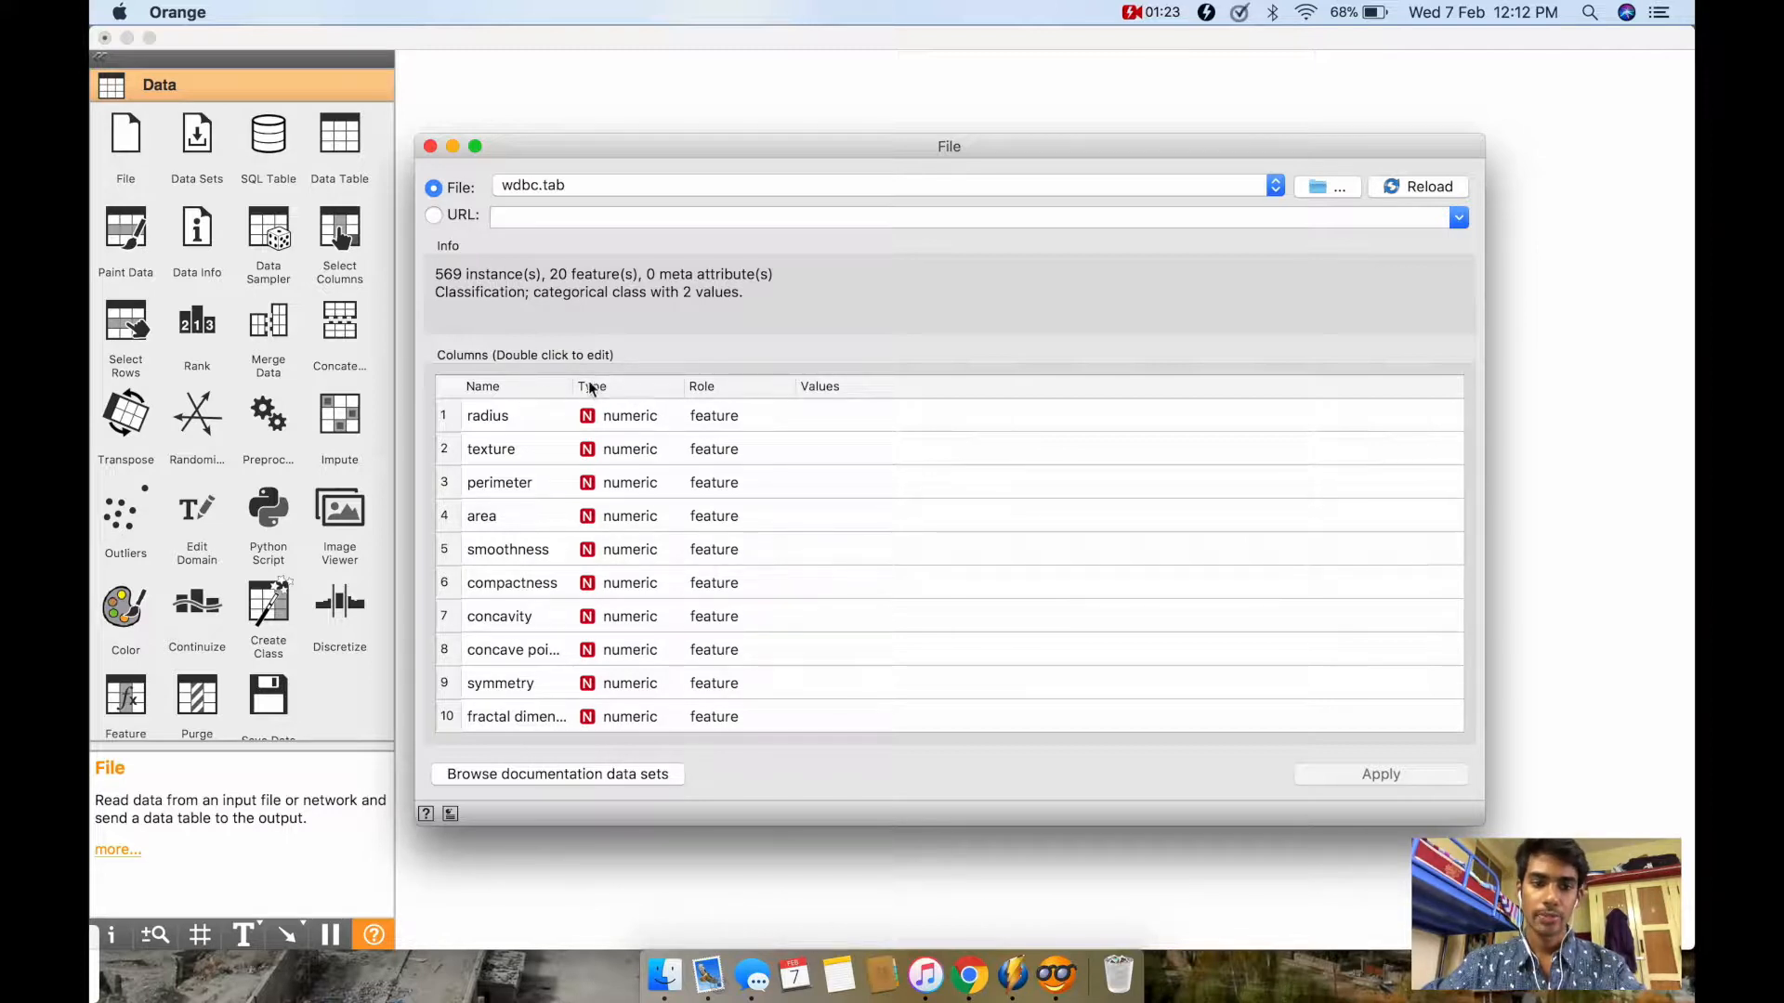
{"action": "scroll", "coordinate": [641, 518], "scroll_direction": "down", "scroll_amount": 5}
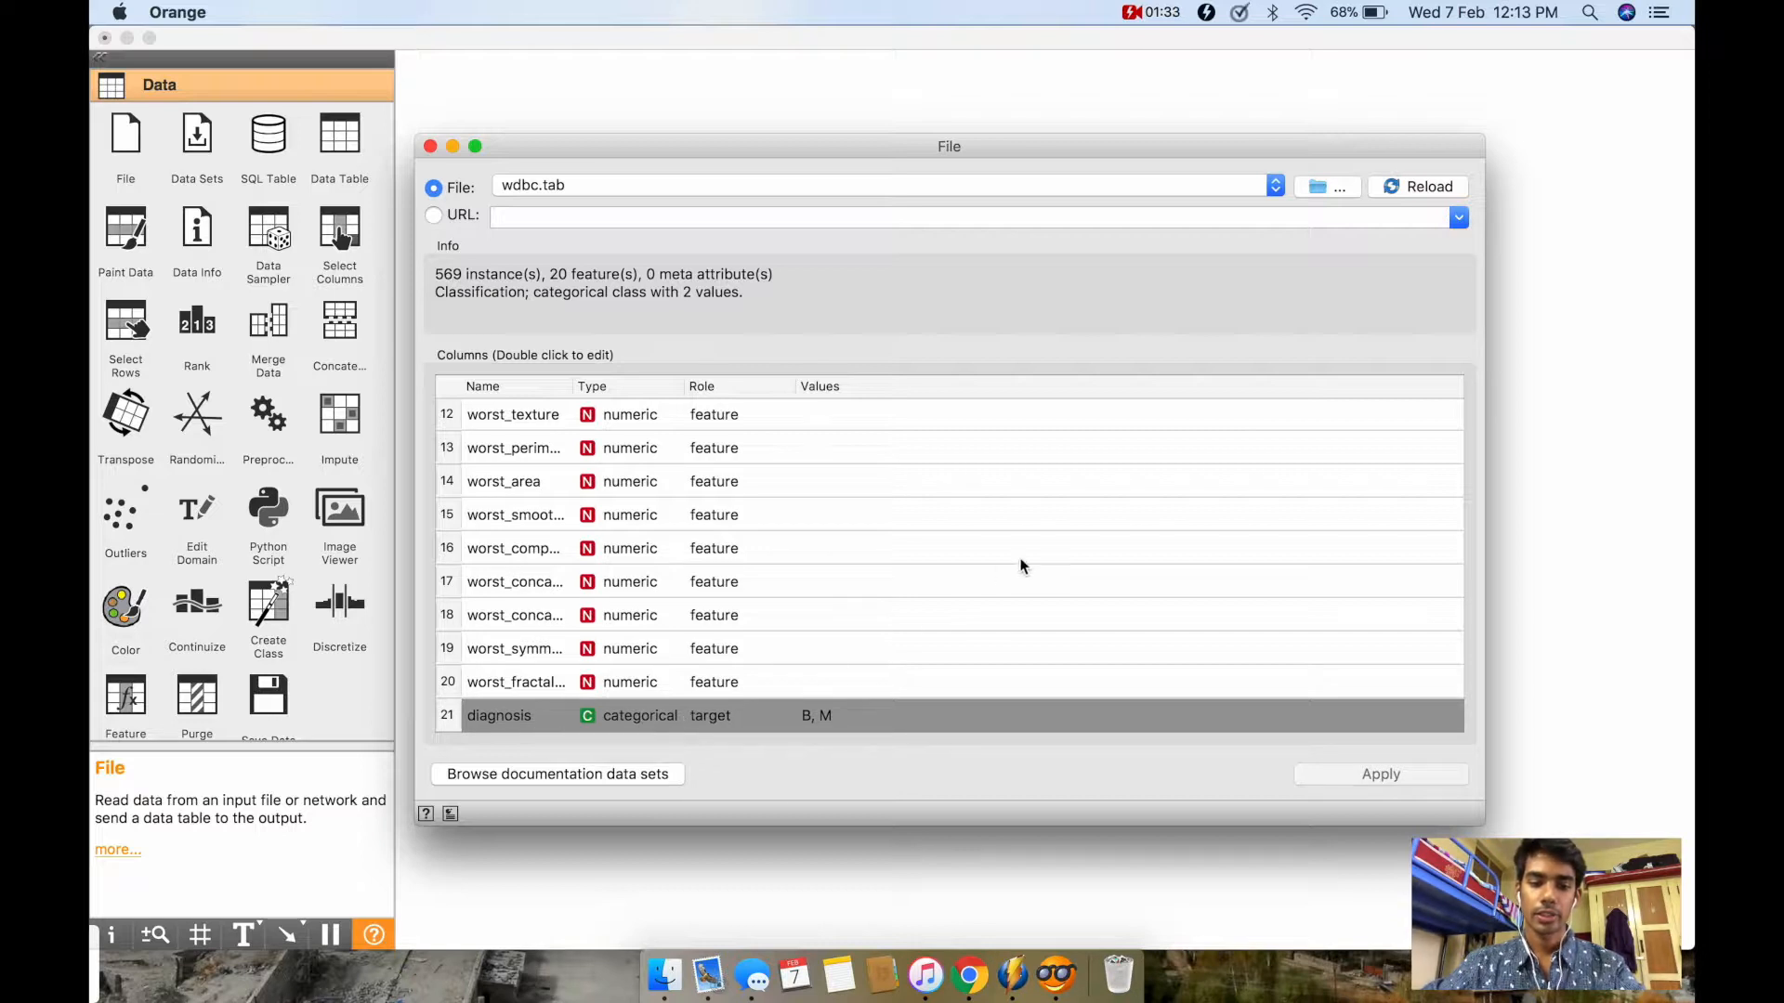
{"action": "scroll", "coordinate": [736, 537], "scroll_direction": "up", "scroll_amount": 5}
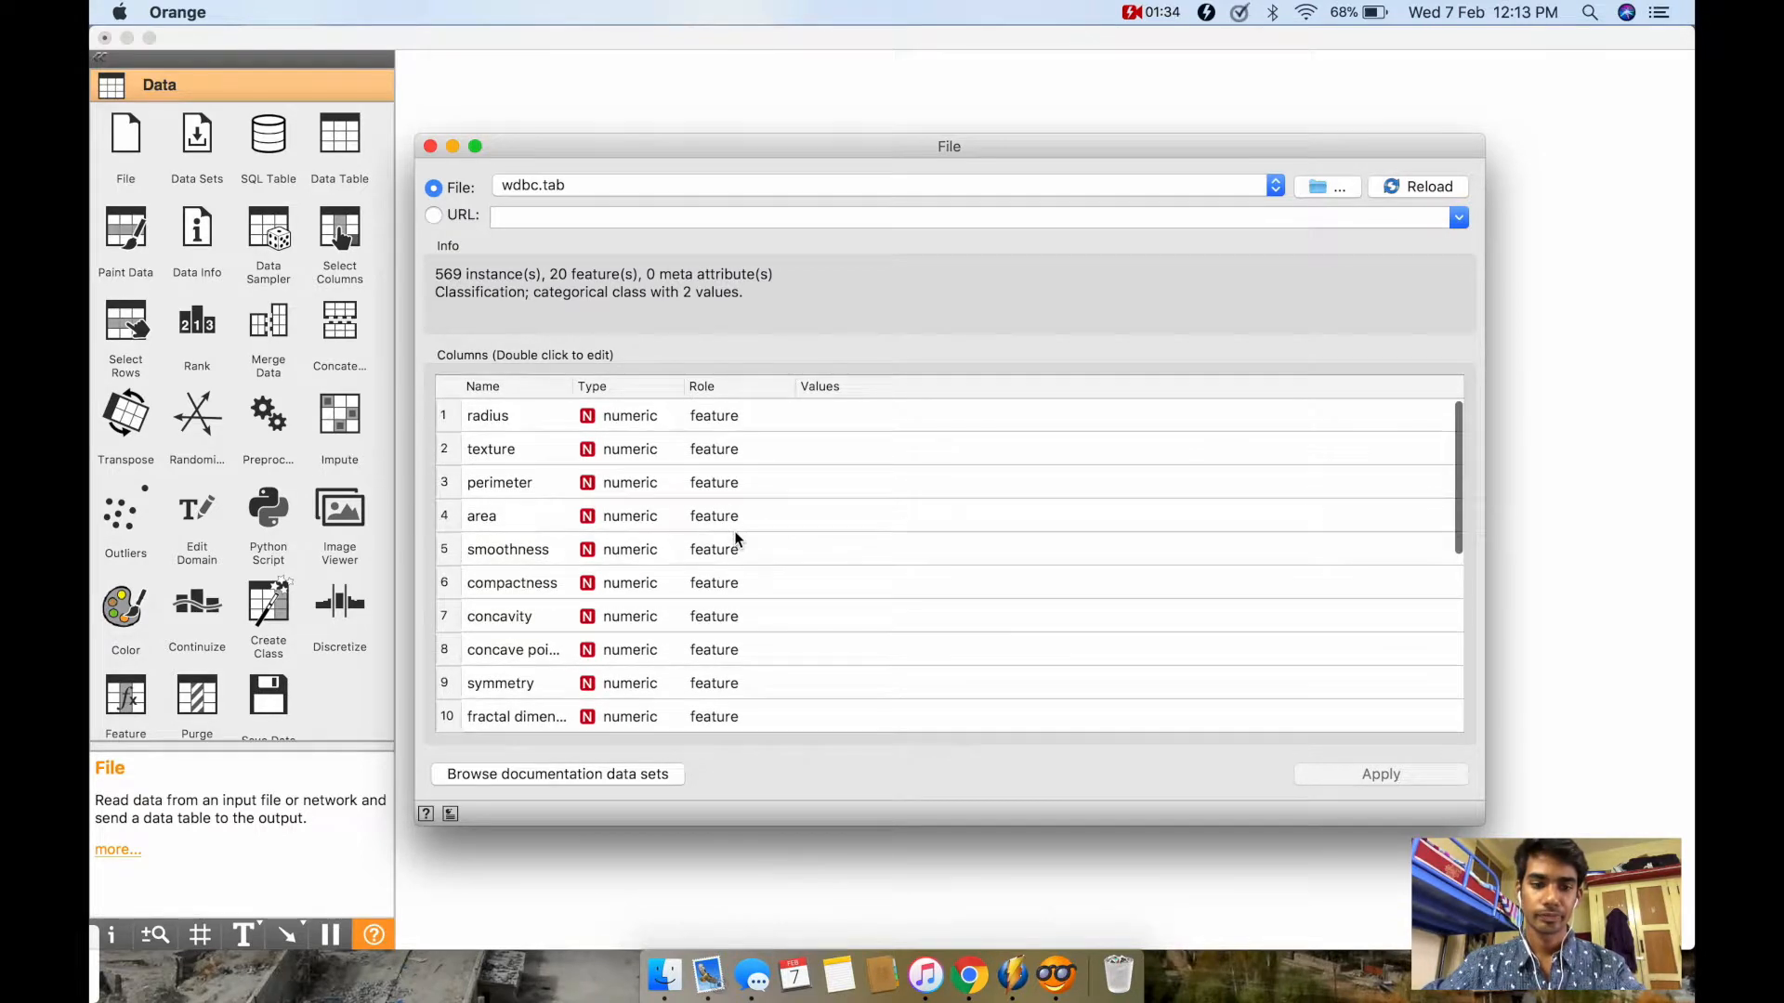
{"action": "left_click", "coordinate": [430, 146]}
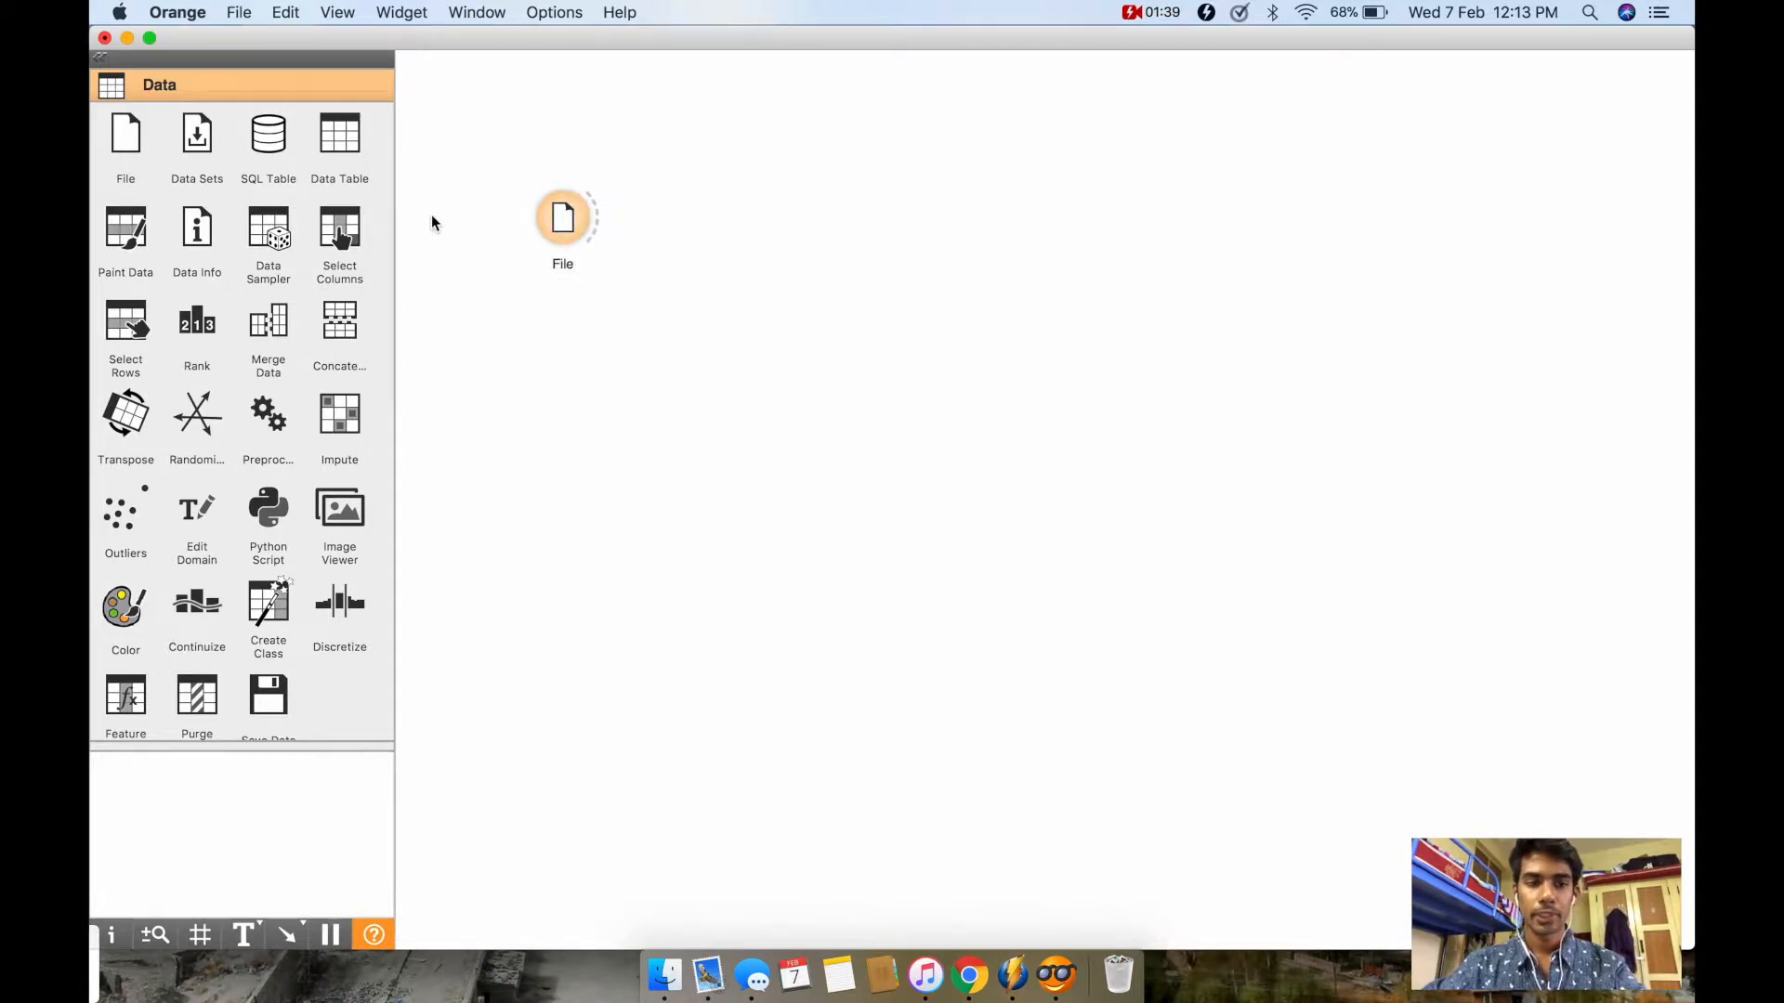
Step: Add a Data Table widget above and to the right of the File widget and link File's data output to it
{"action": "left_click", "coordinate": [347, 149]}
{"action": "left_click_drag", "start_coordinate": [738, 228], "coordinate": [740, 134]}
{"action": "left_click_drag", "start_coordinate": [599, 228], "coordinate": [708, 132]}
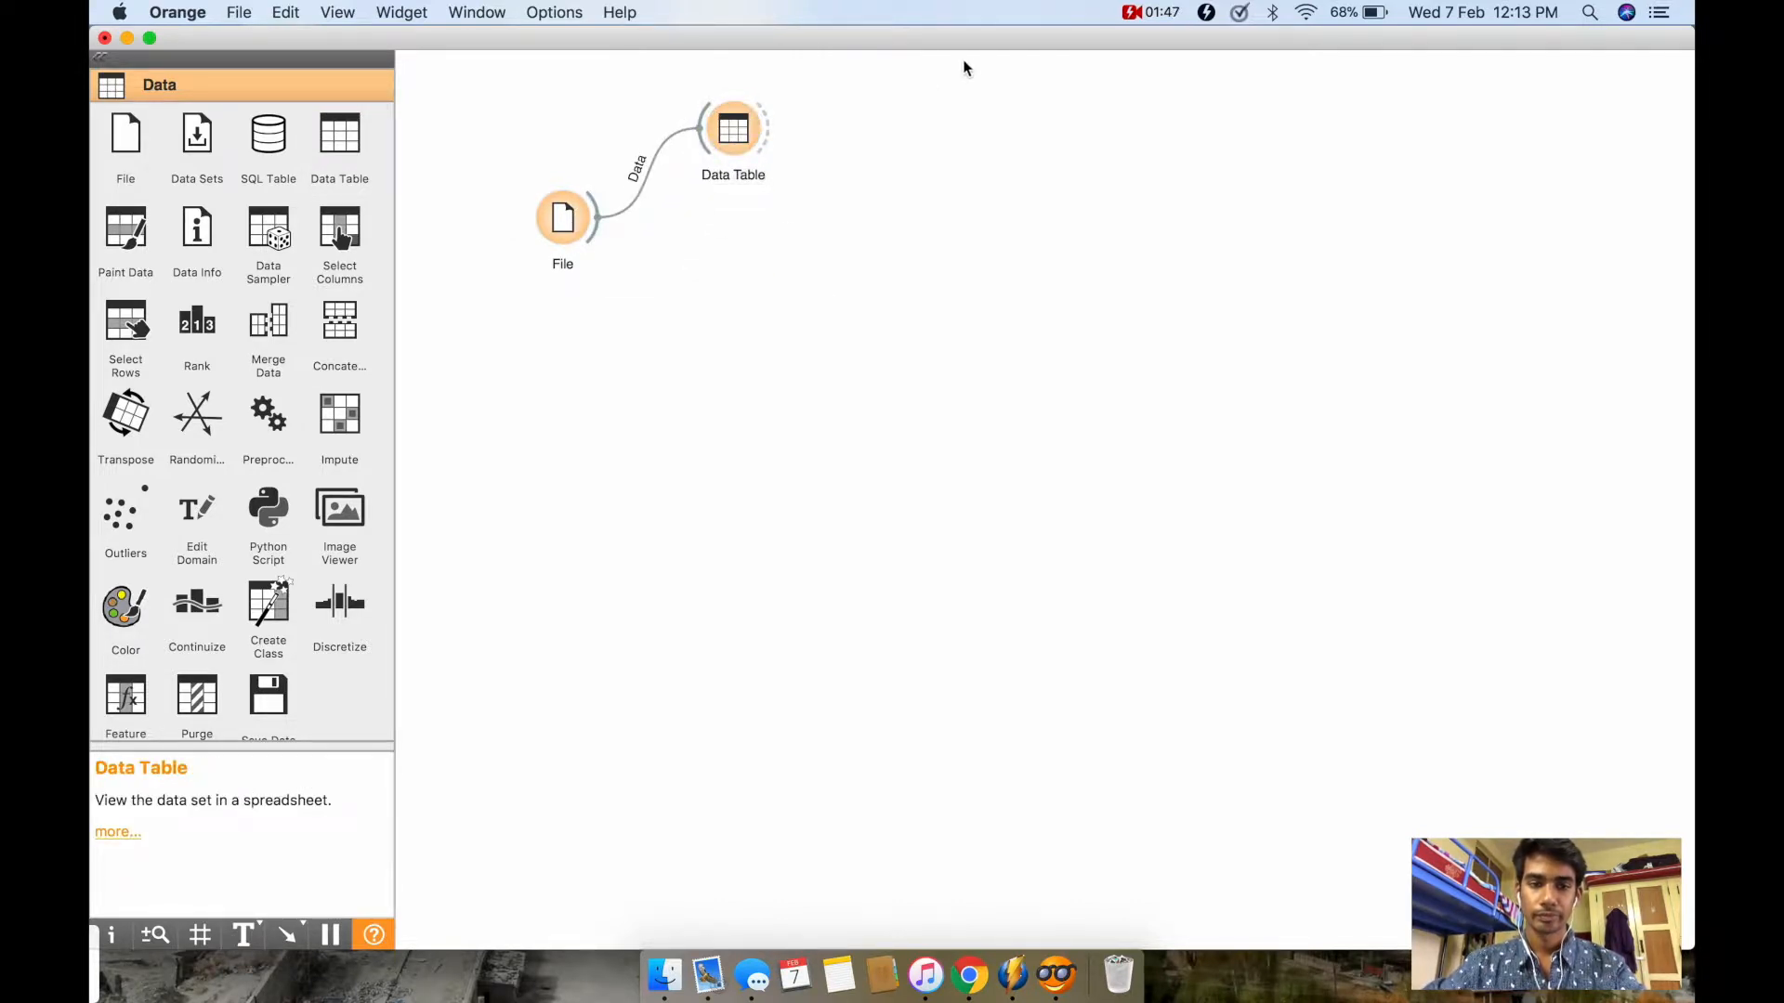
Step: Open the Data Table and inspect its diagnosis rows with the numeric value visualization switched off and back on
{"action": "double_click", "coordinate": [741, 136]}
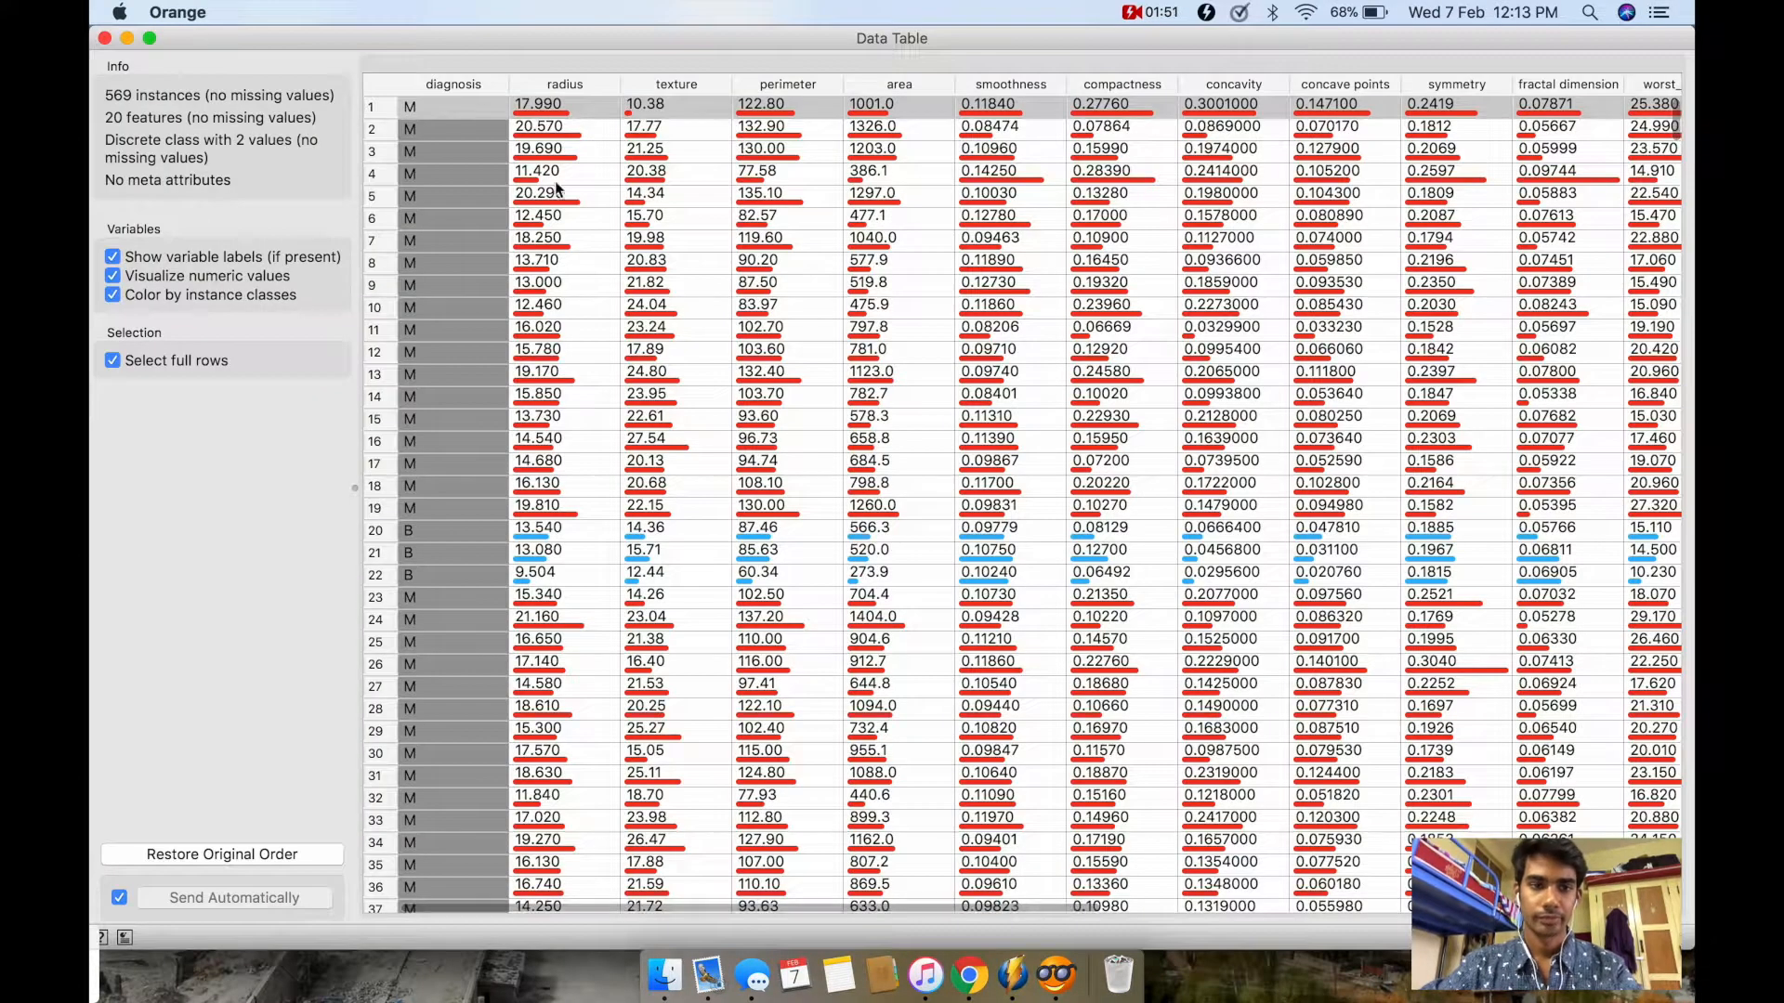
{"action": "left_click", "coordinate": [275, 271]}
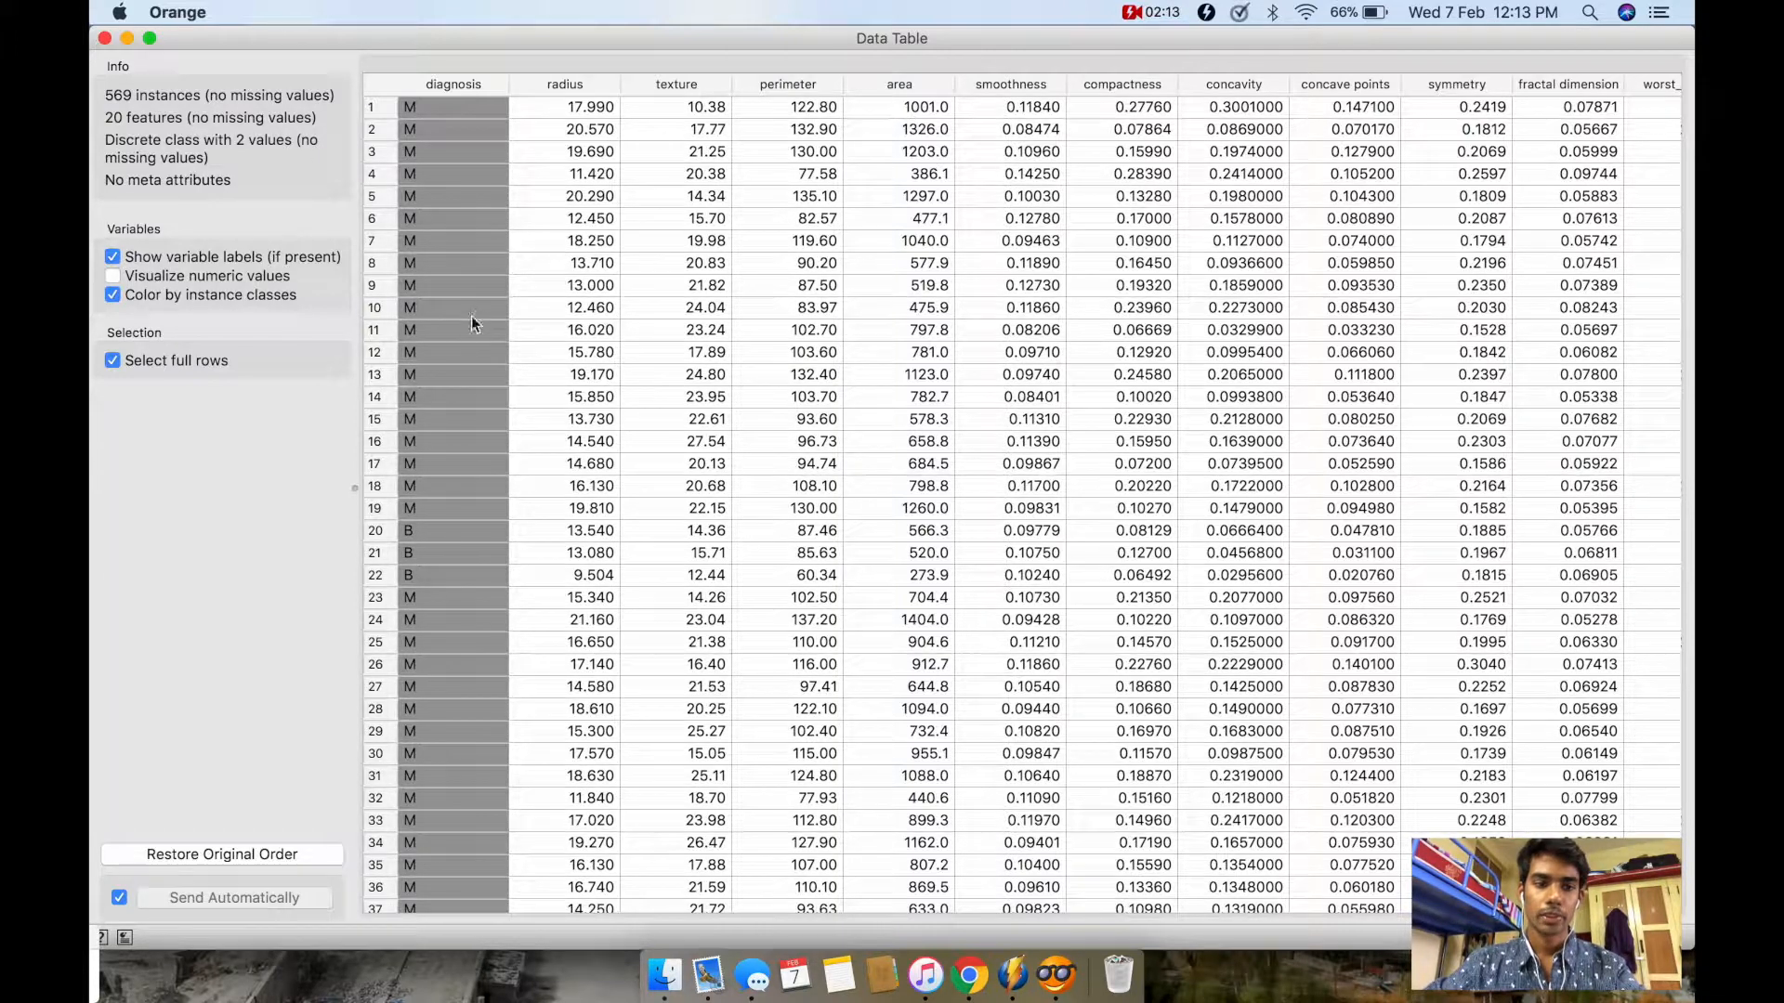
{"action": "left_click", "coordinate": [431, 536]}
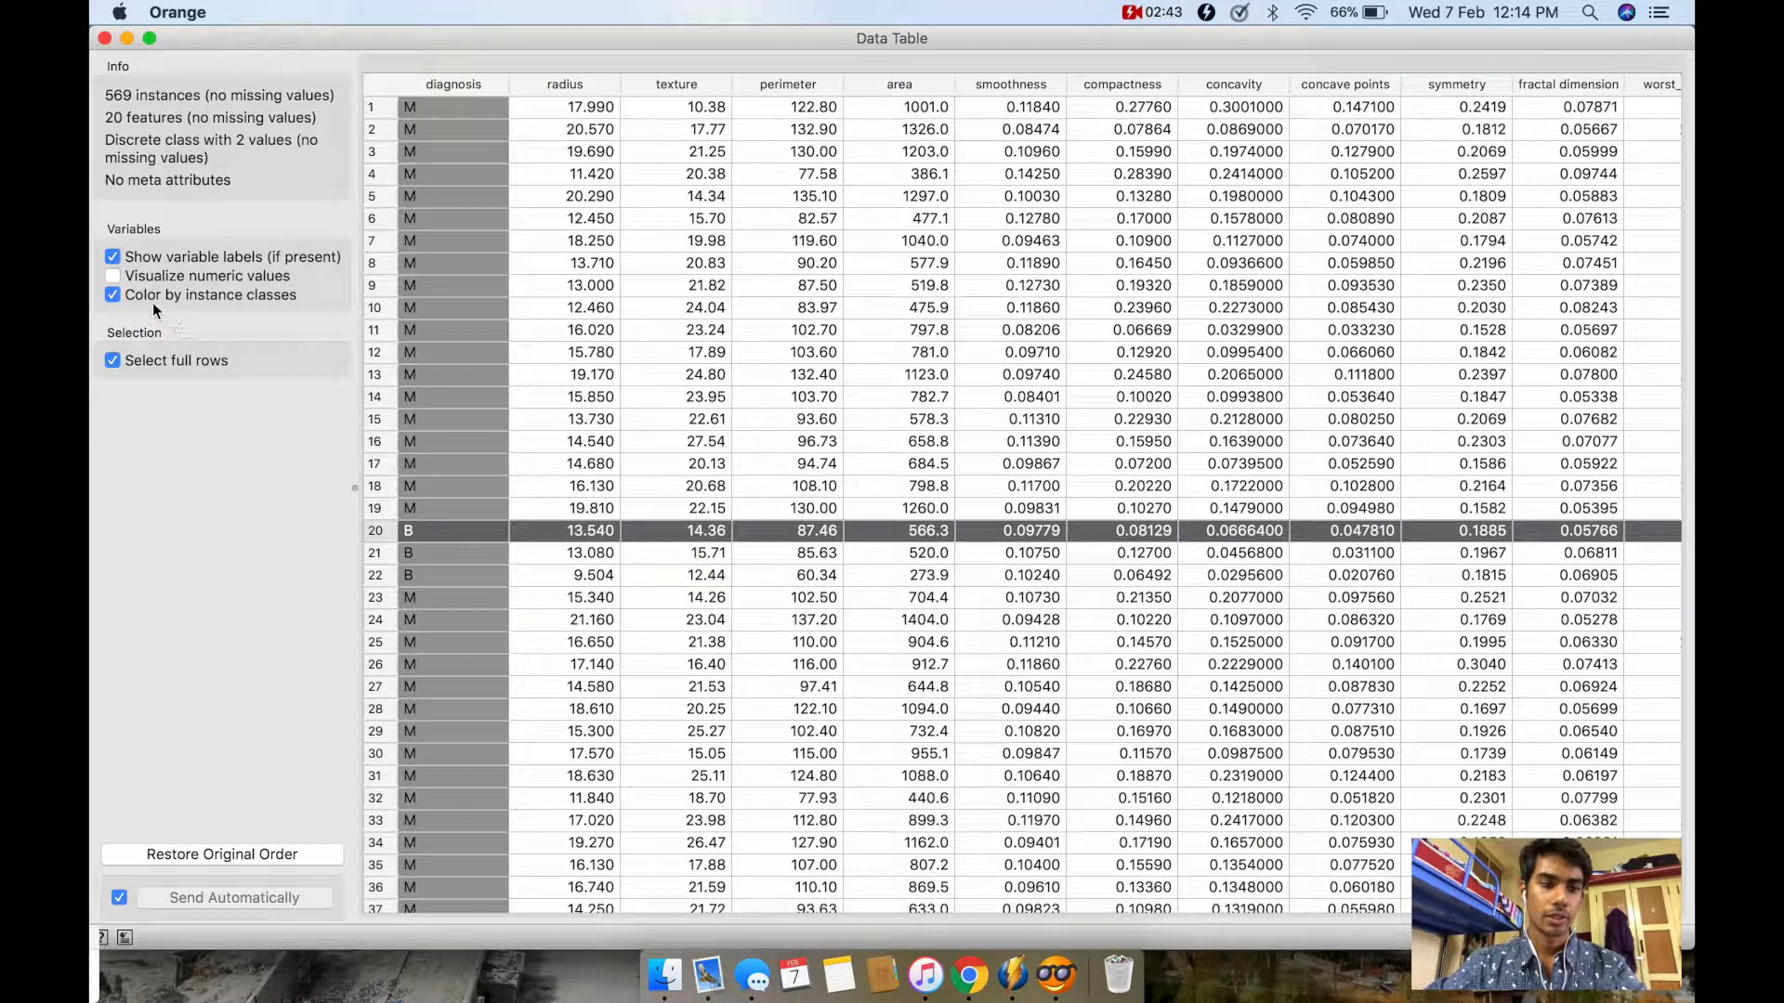
{"action": "left_click", "coordinate": [114, 272]}
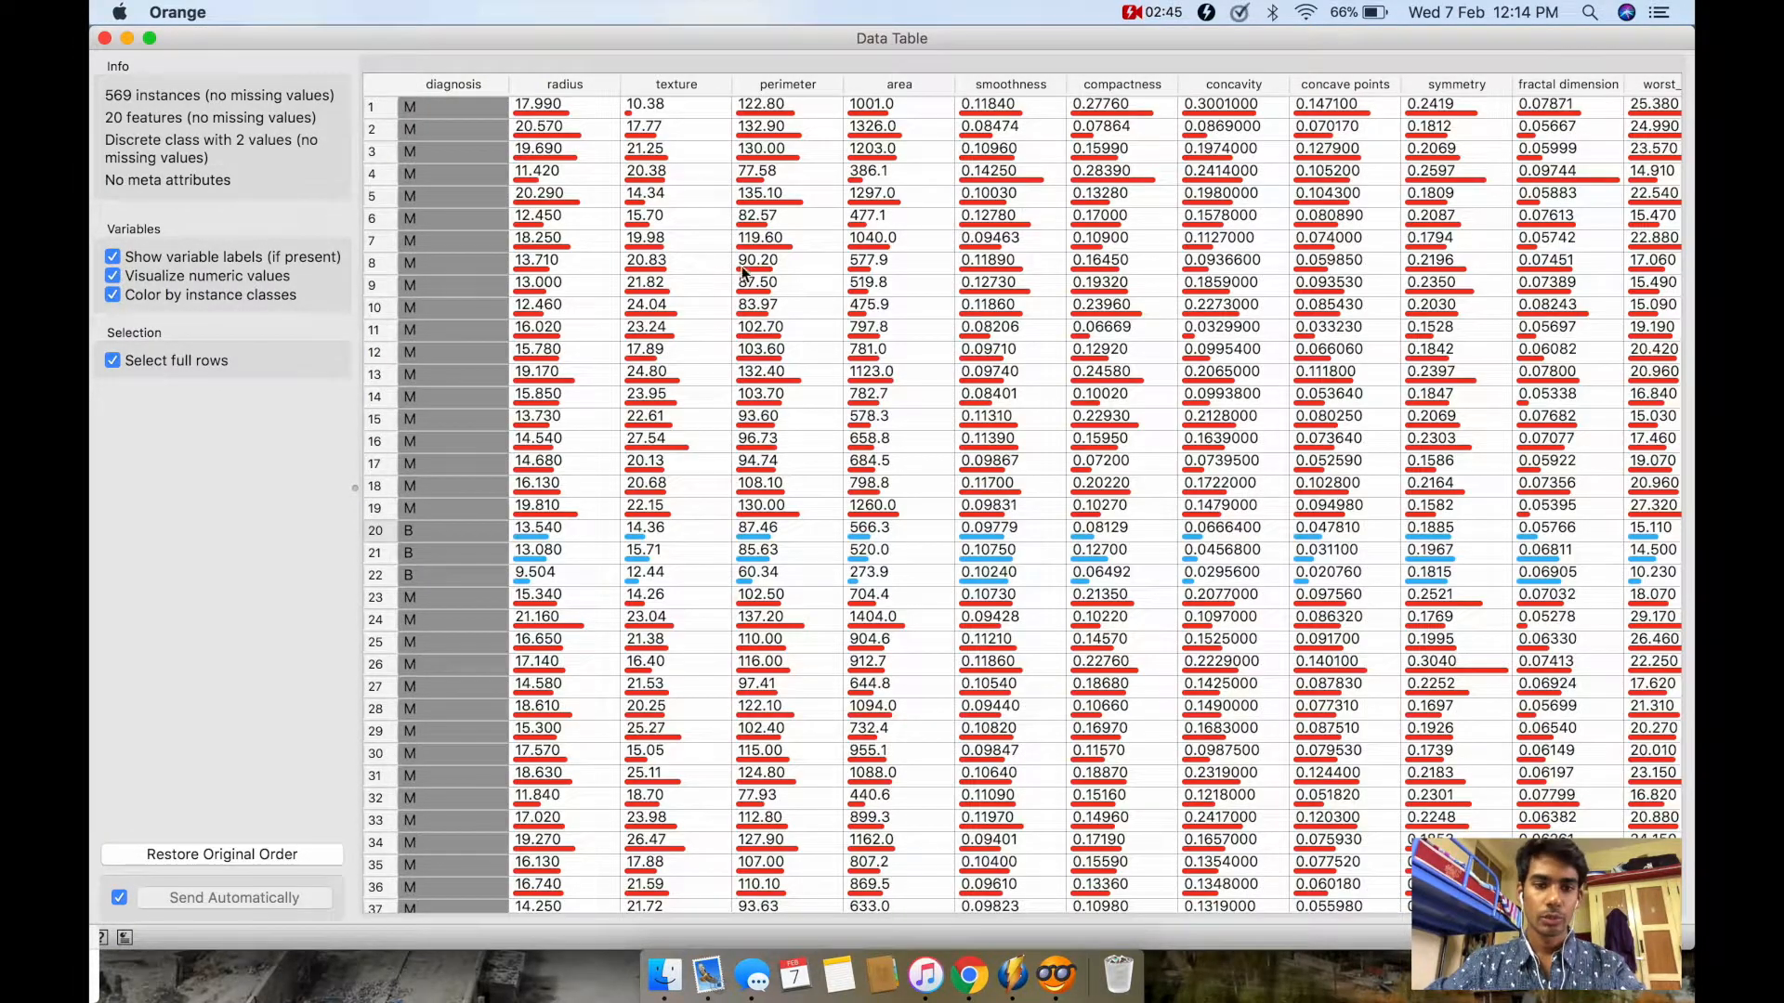
Step: Examine the coloured value bars of the B and M diagnosis rows across the table's features and close the table
{"action": "scroll", "coordinate": [805, 440], "scroll_direction": "down", "scroll_amount": 2}
{"action": "scroll", "coordinate": [805, 440], "scroll_direction": "right", "scroll_amount": 4}
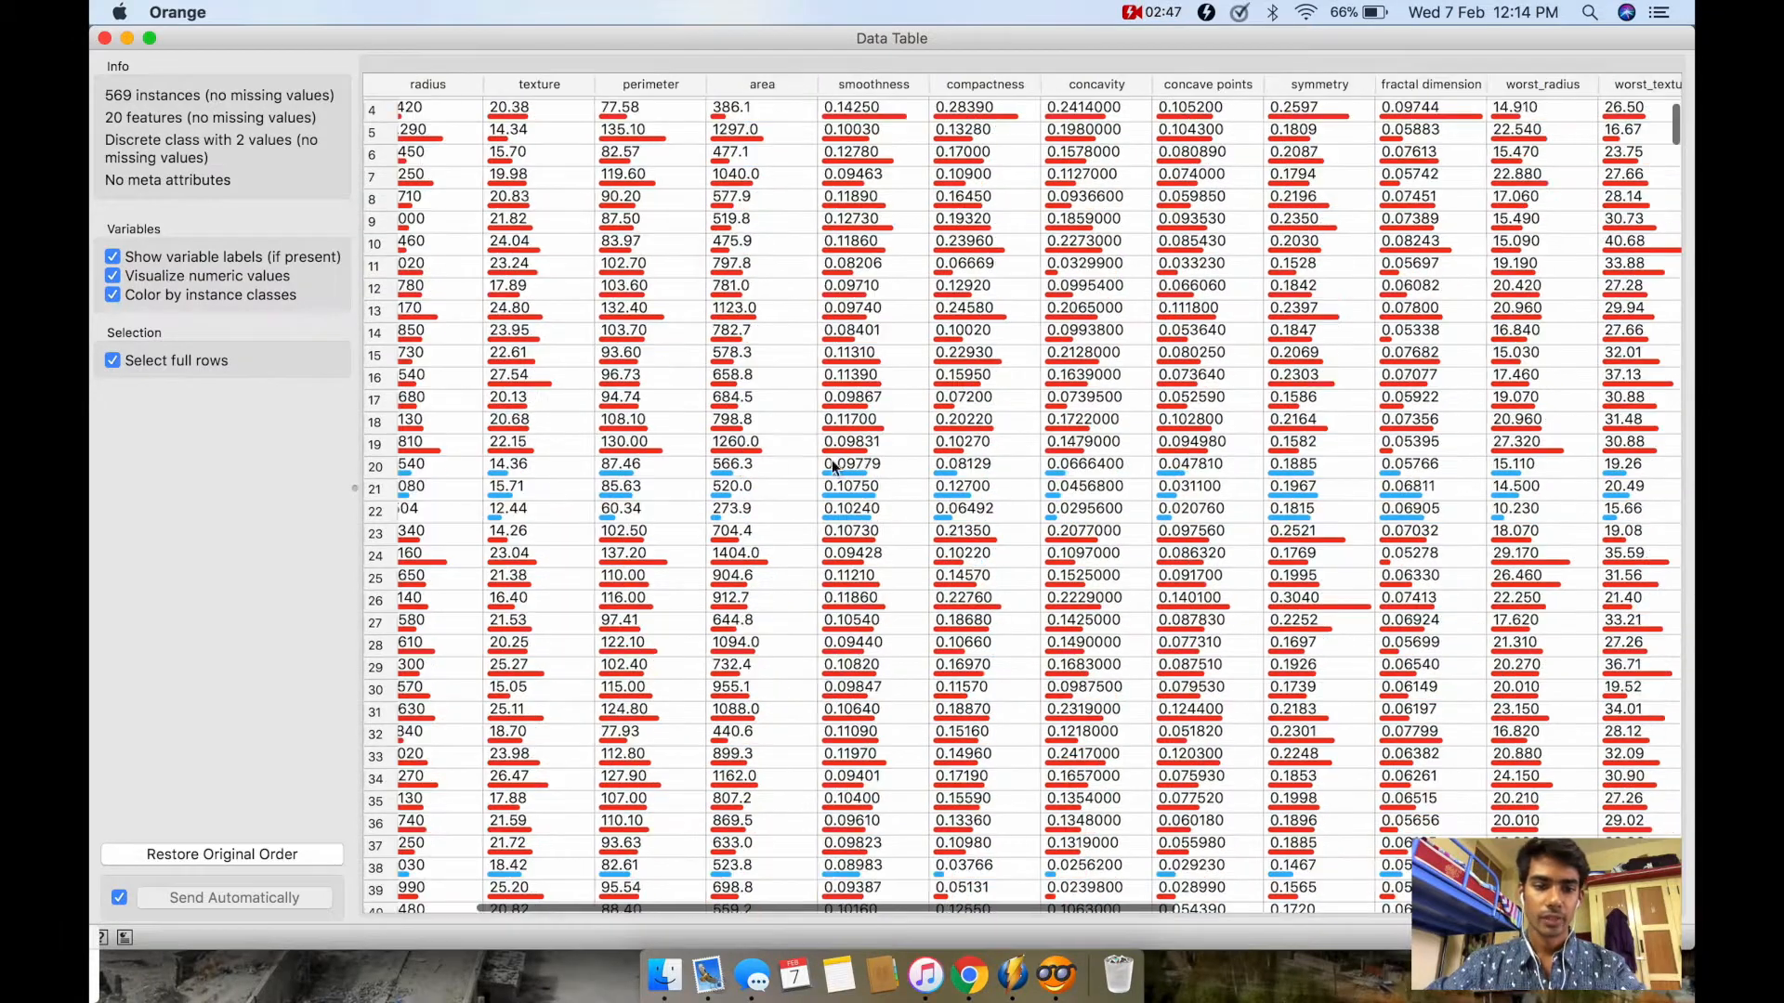
{"action": "scroll", "coordinate": [568, 429], "scroll_direction": "left", "scroll_amount": 4}
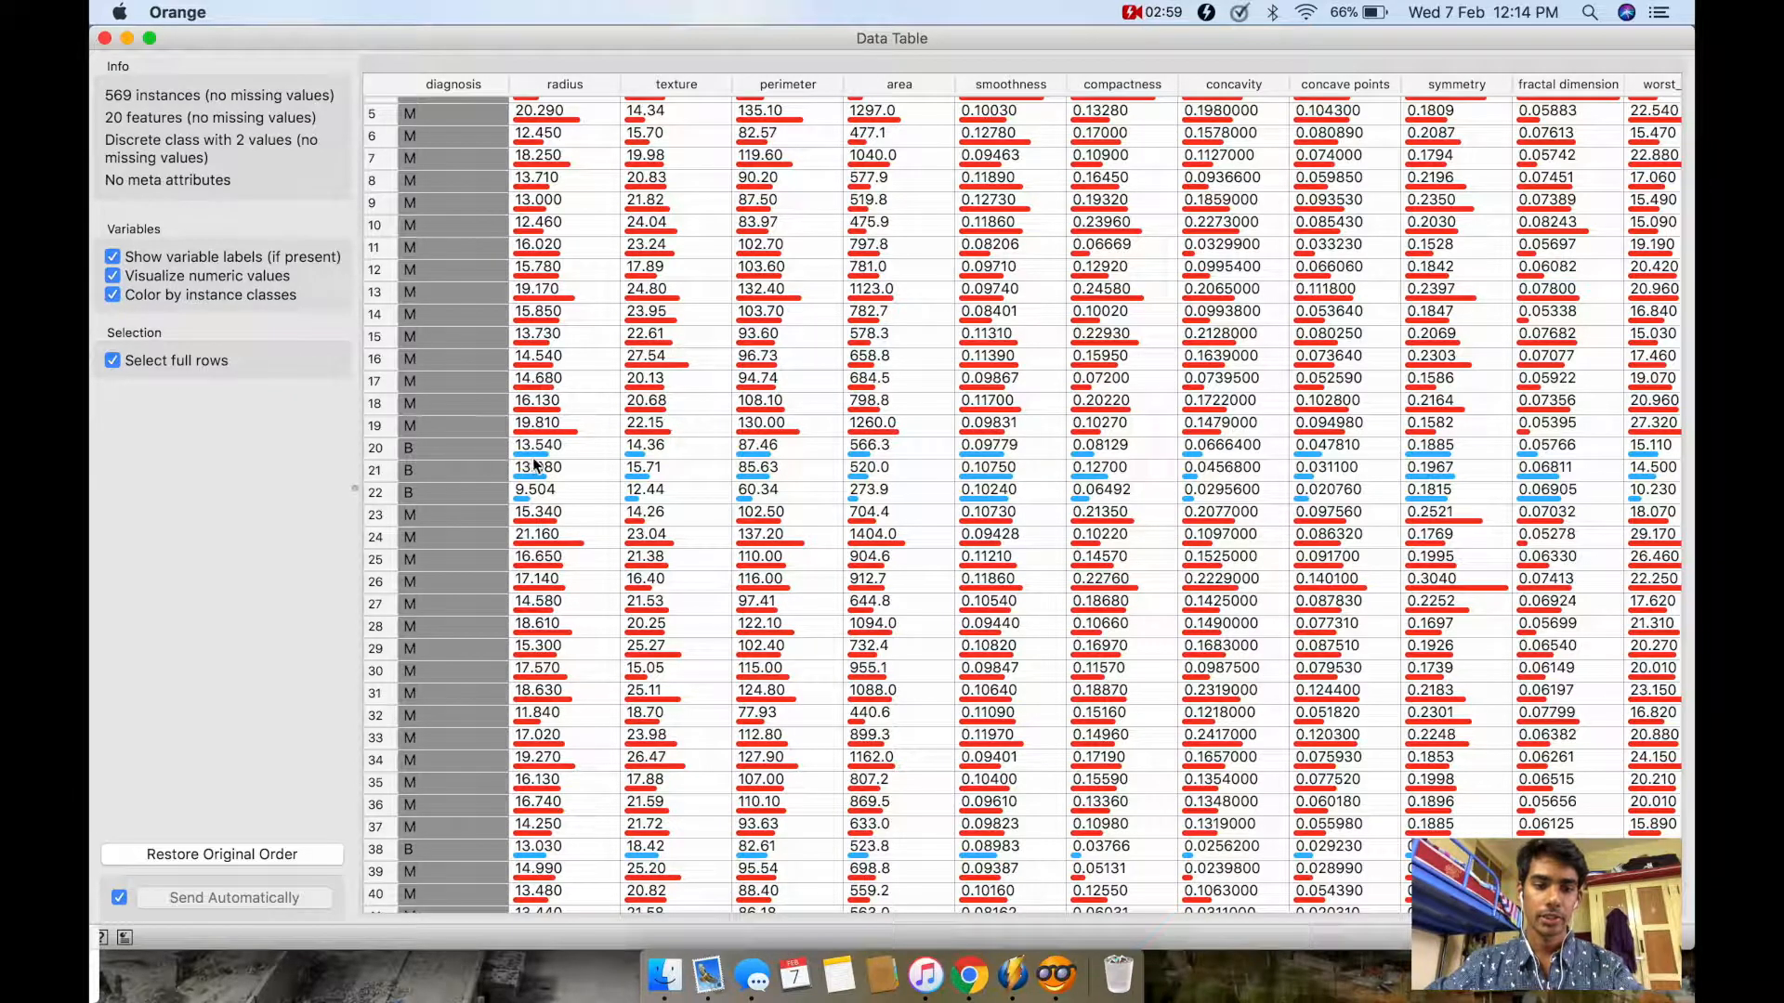
{"action": "scroll", "coordinate": [722, 552], "scroll_direction": "down", "scroll_amount": 1}
{"action": "scroll", "coordinate": [721, 545], "scroll_direction": "down", "scroll_amount": 10}
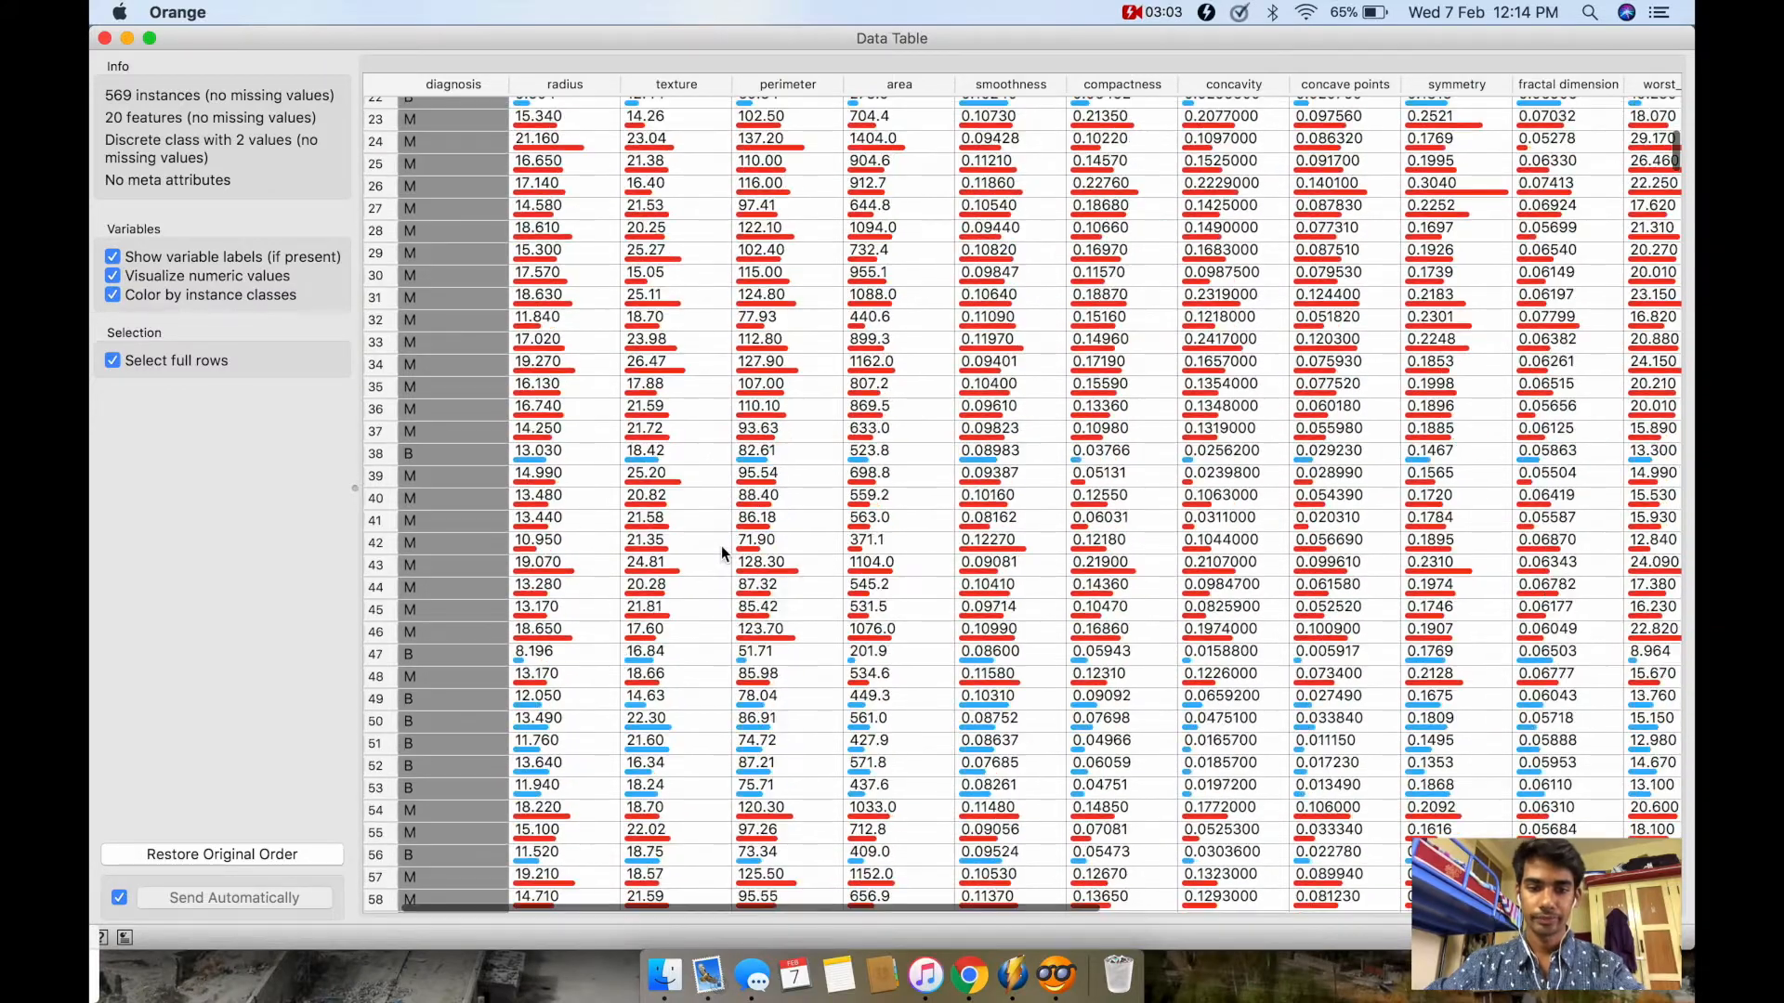
{"action": "scroll", "coordinate": [721, 545], "scroll_direction": "down", "scroll_amount": 20}
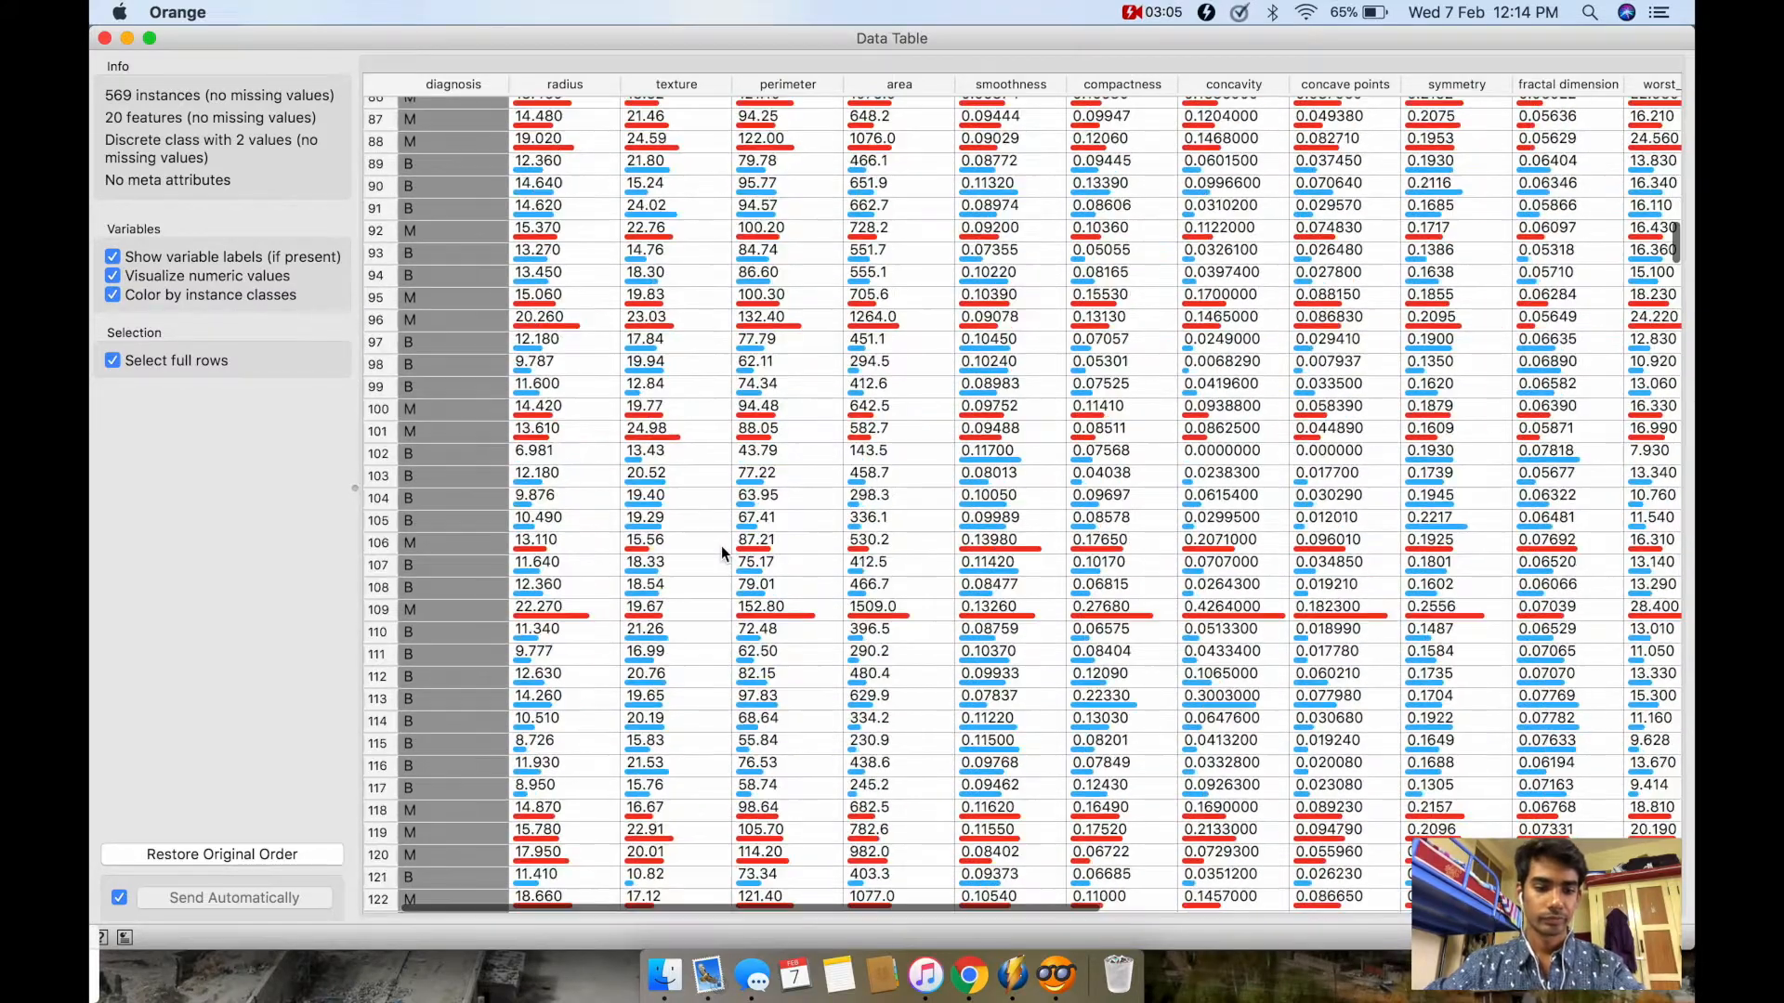
{"action": "scroll", "coordinate": [720, 545], "scroll_direction": "up", "scroll_amount": 10}
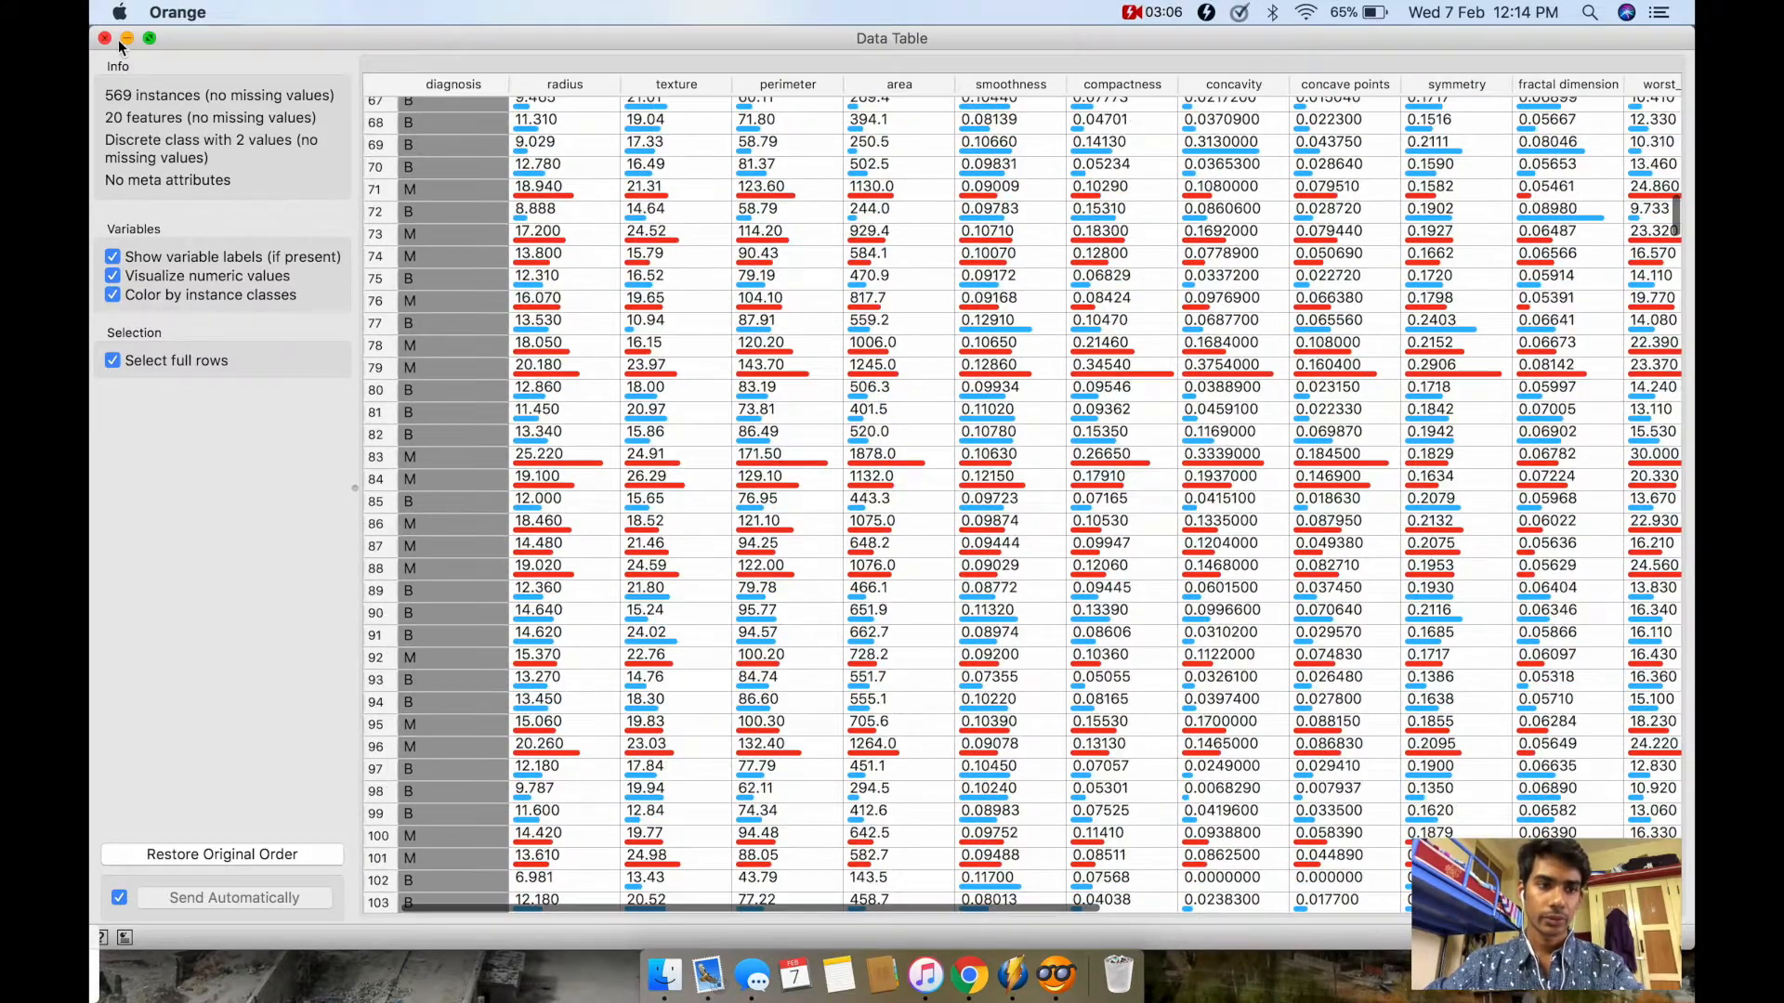
{"action": "left_click", "coordinate": [105, 39]}
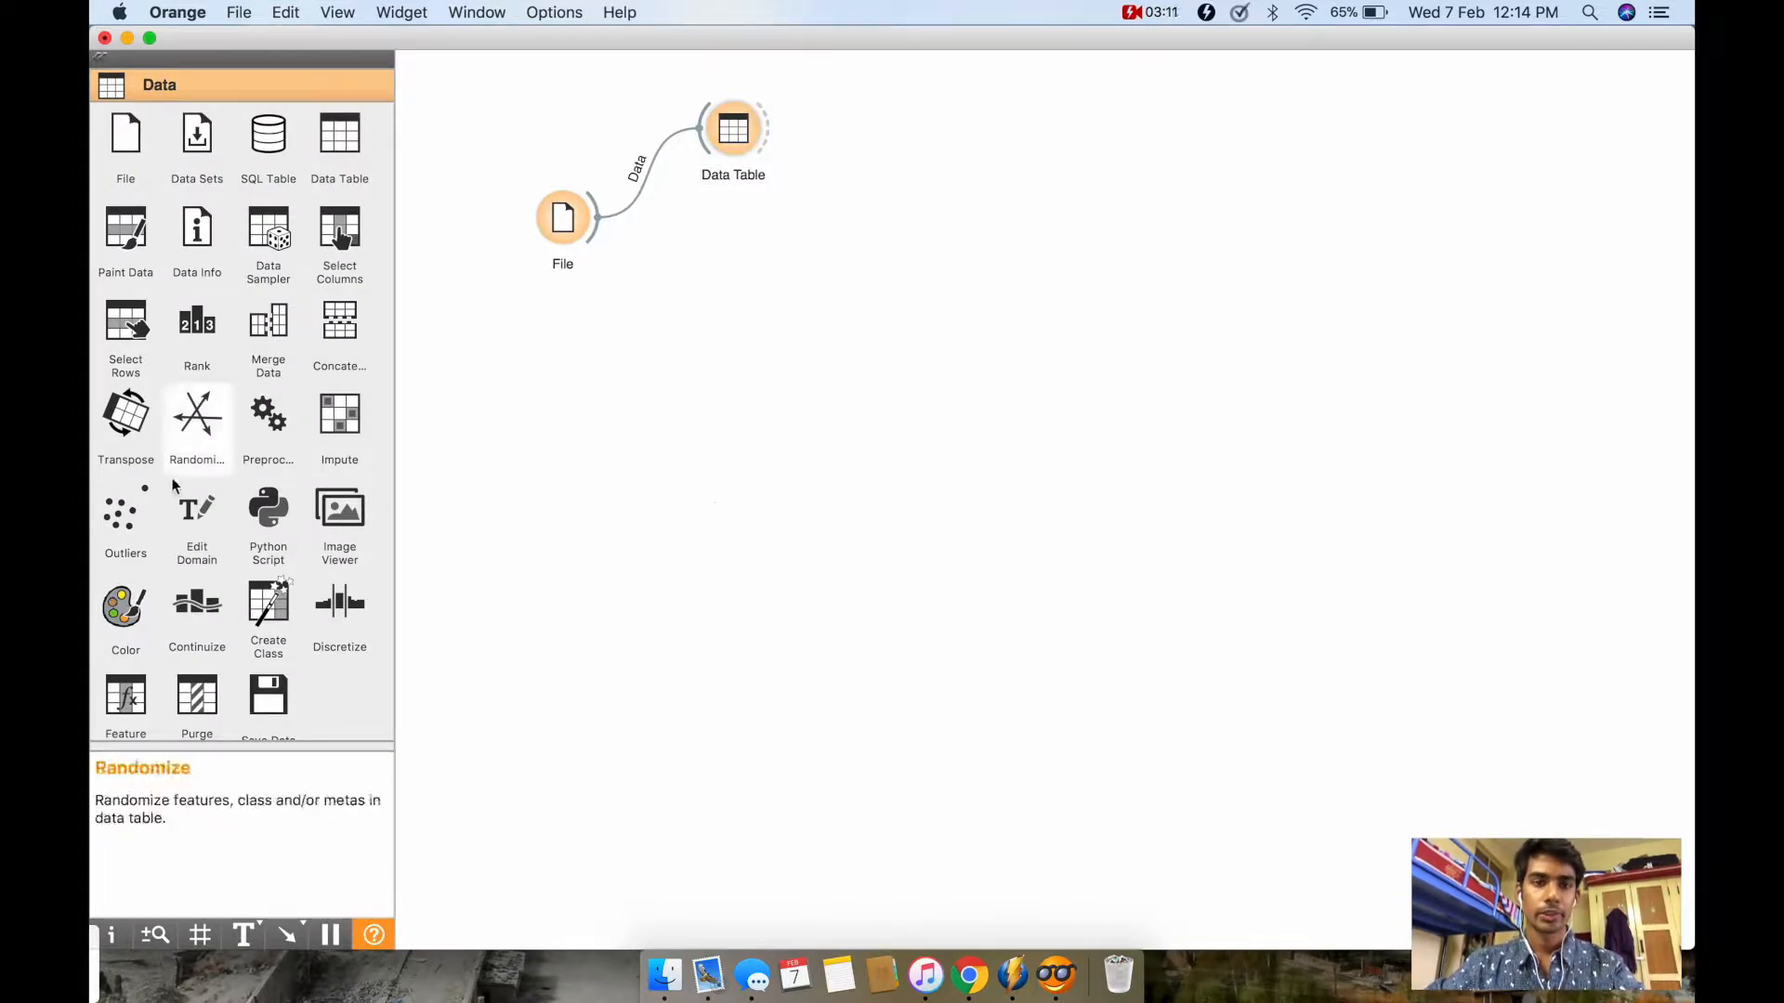
Step: Add a Tree model widget below the Data Table widget and link File's data output to it
{"action": "scroll", "coordinate": [208, 465], "scroll_direction": "down", "scroll_amount": 4}
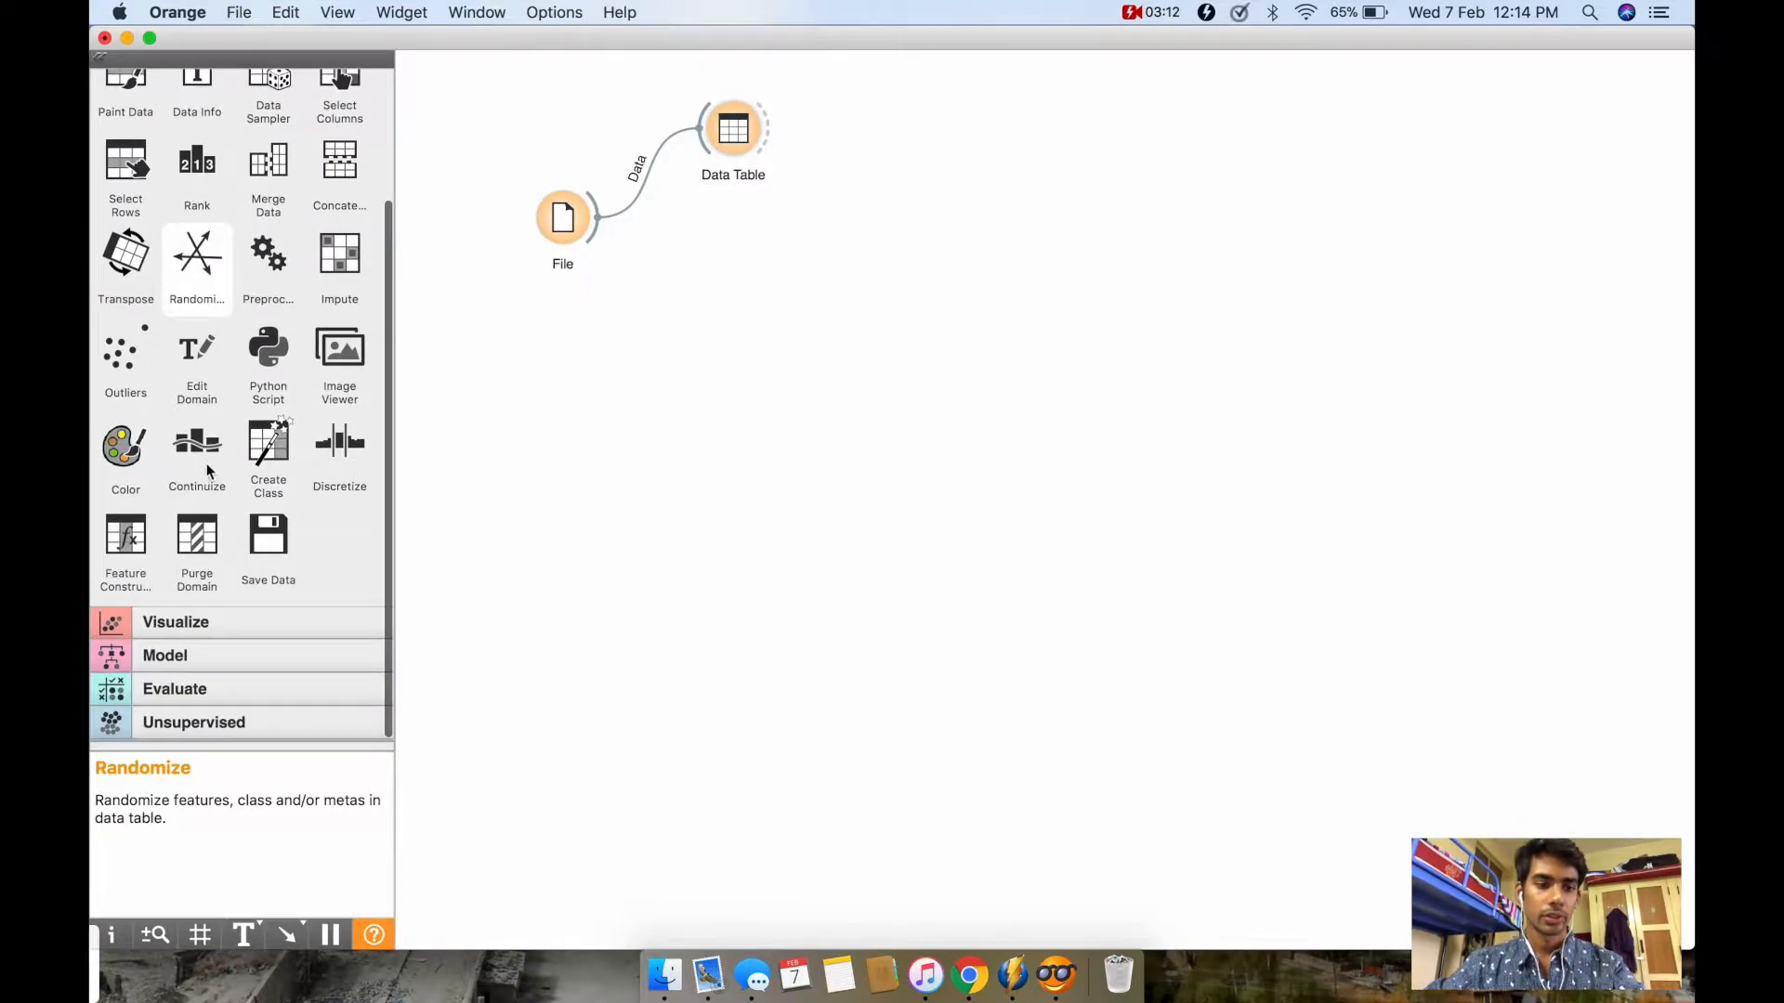
{"action": "left_click", "coordinate": [219, 655]}
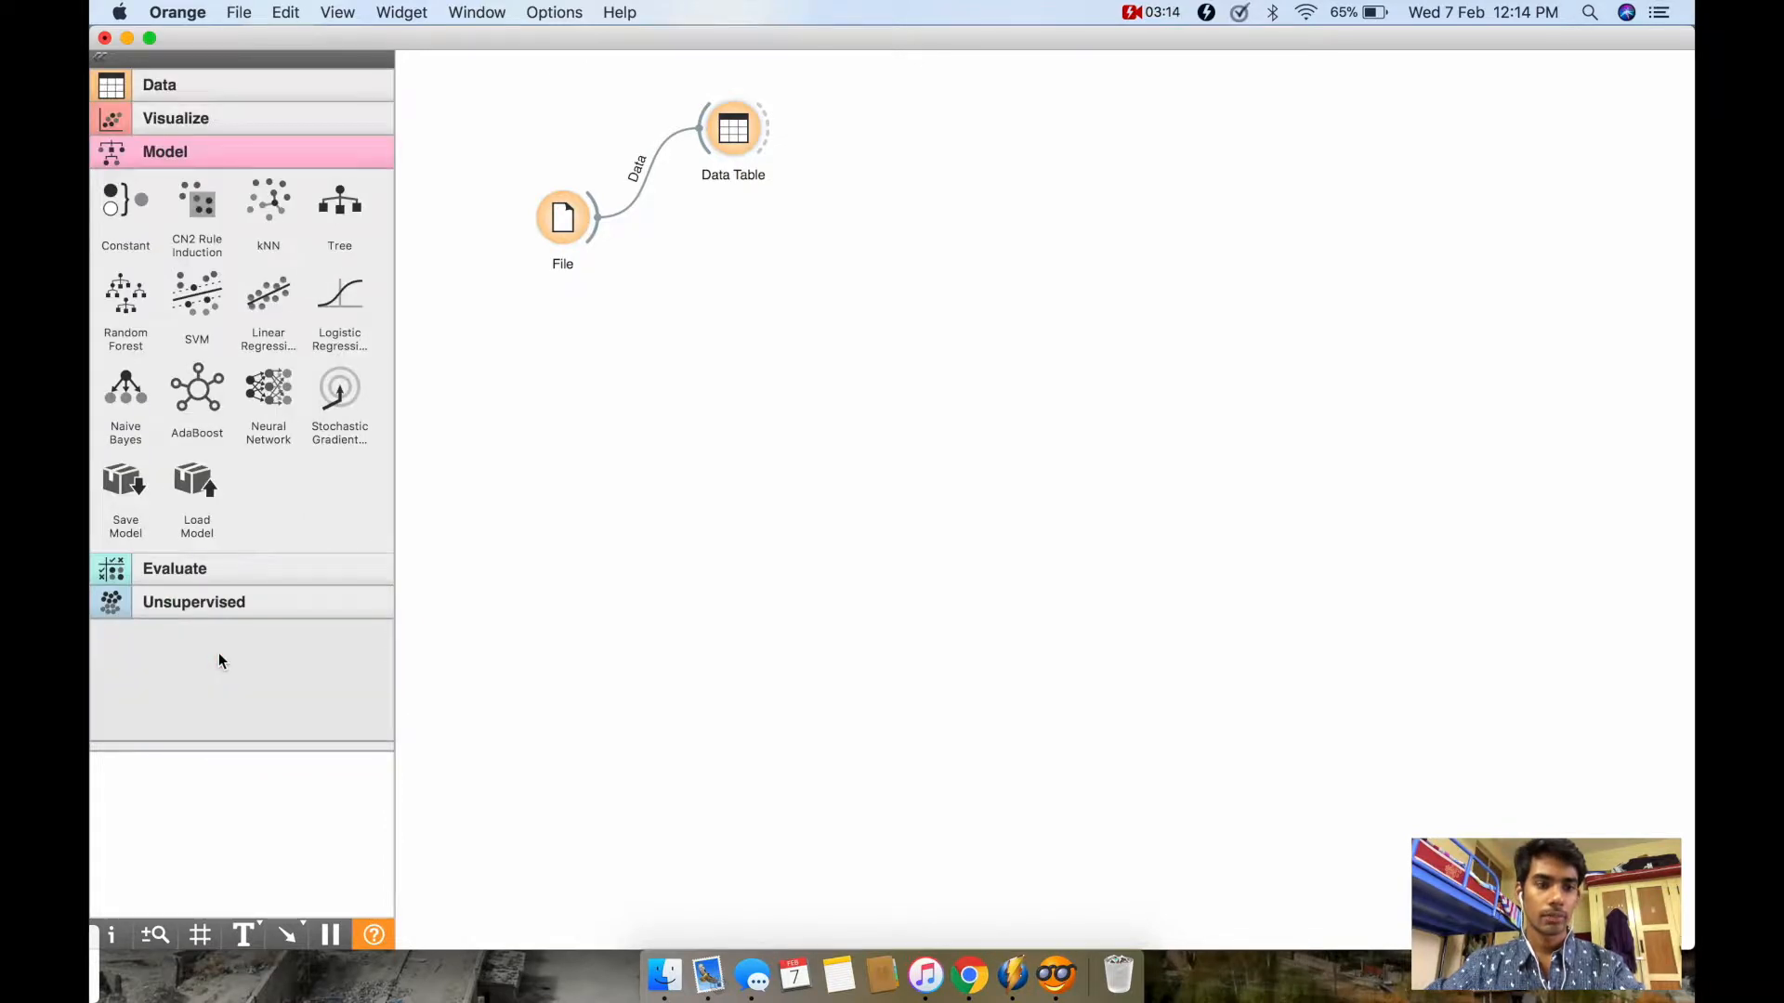
{"action": "left_click", "coordinate": [341, 221]}
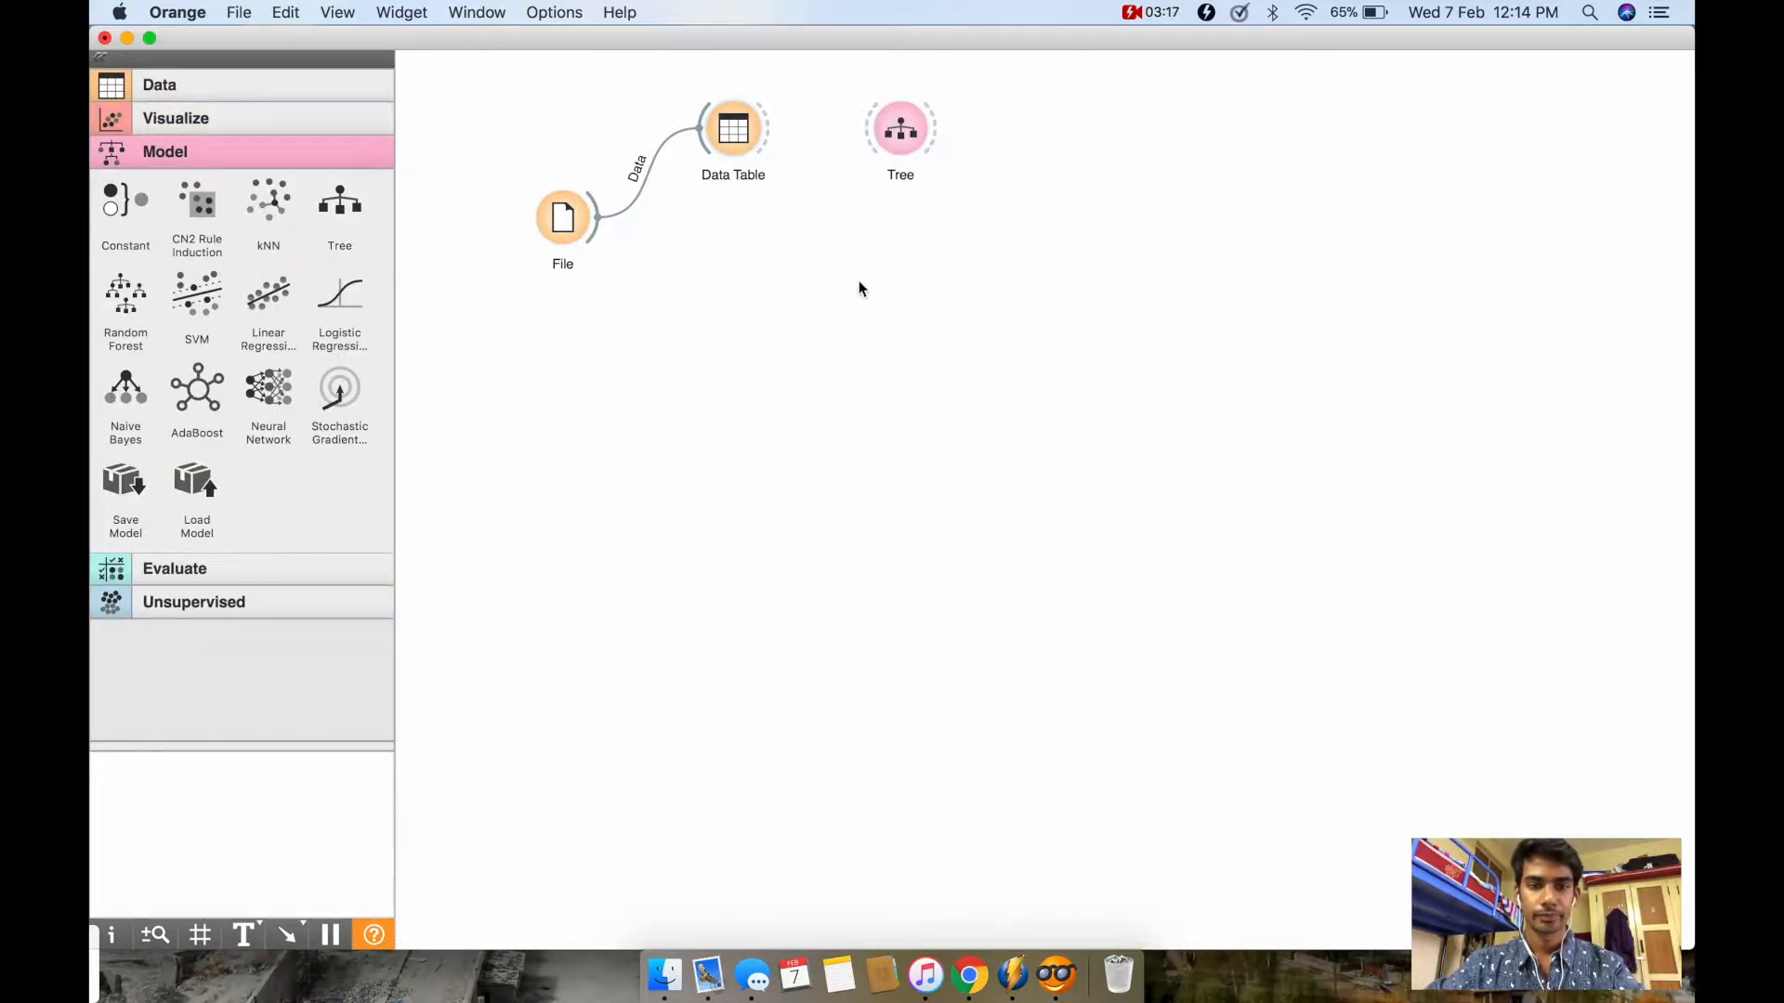
{"action": "left_click_drag", "start_coordinate": [904, 146], "coordinate": [804, 320]}
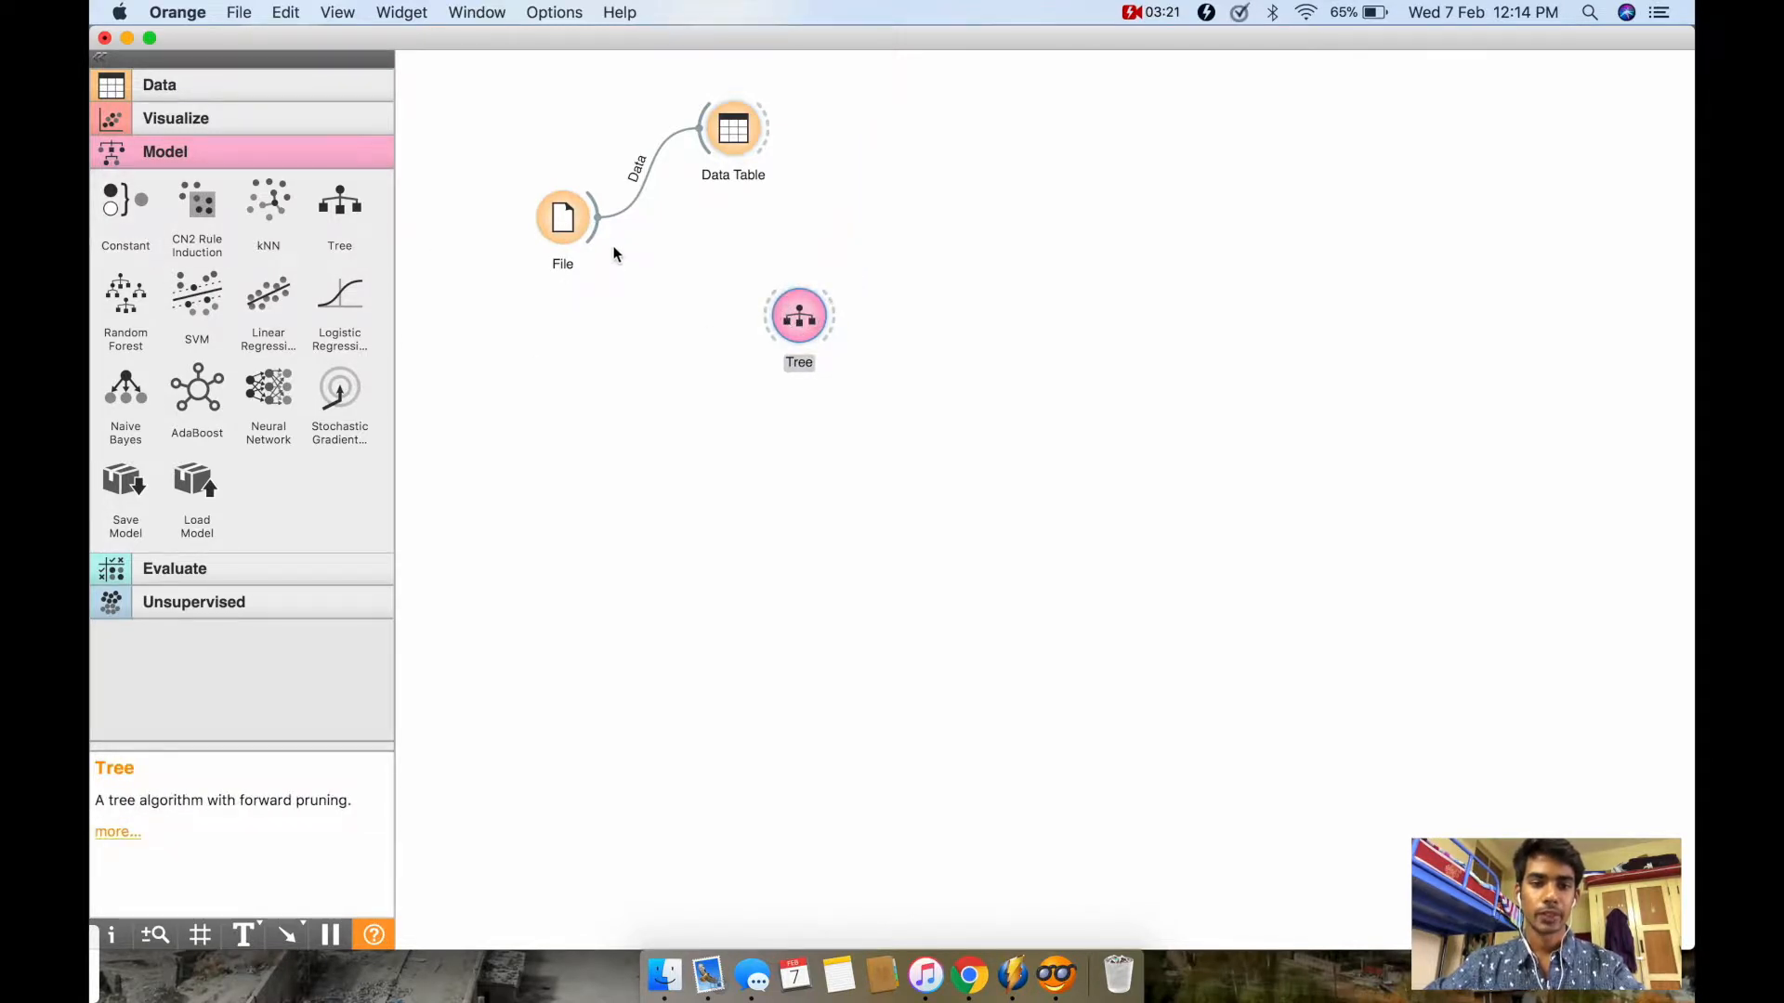
{"action": "left_click_drag", "start_coordinate": [599, 239], "coordinate": [766, 325]}
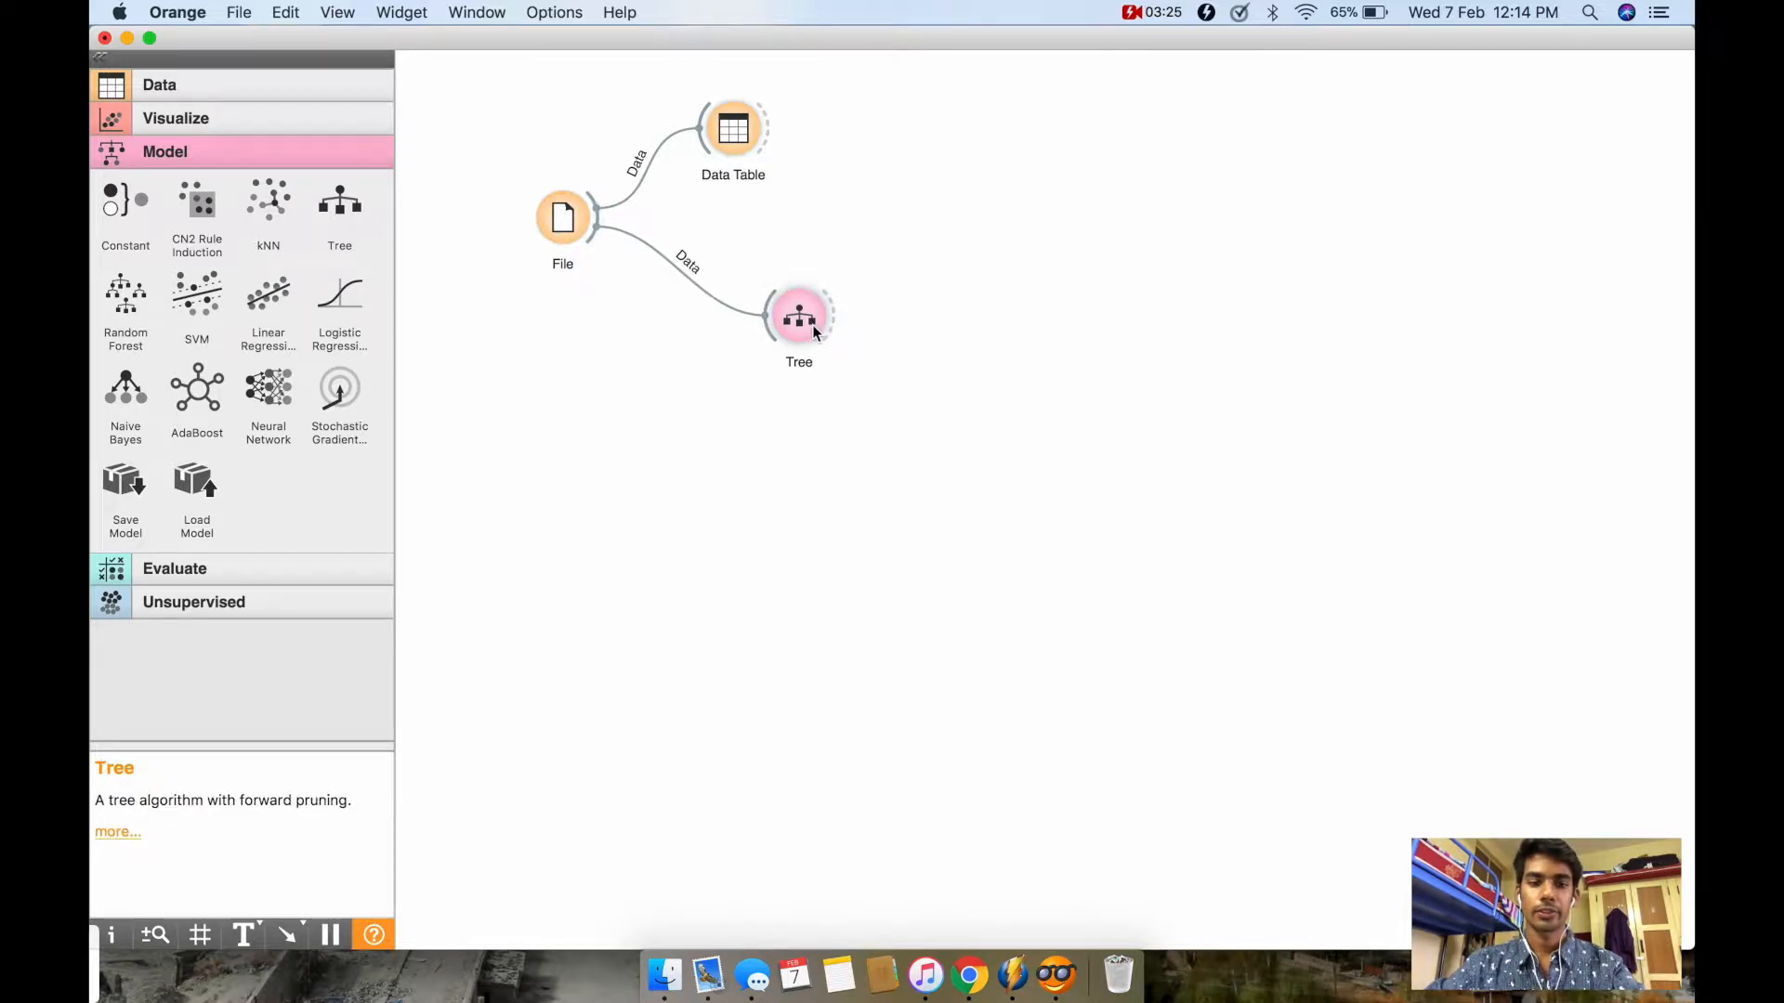
Step: Review the Tree widget's induction and classification parameters and close its settings
{"action": "double_click", "coordinate": [801, 321]}
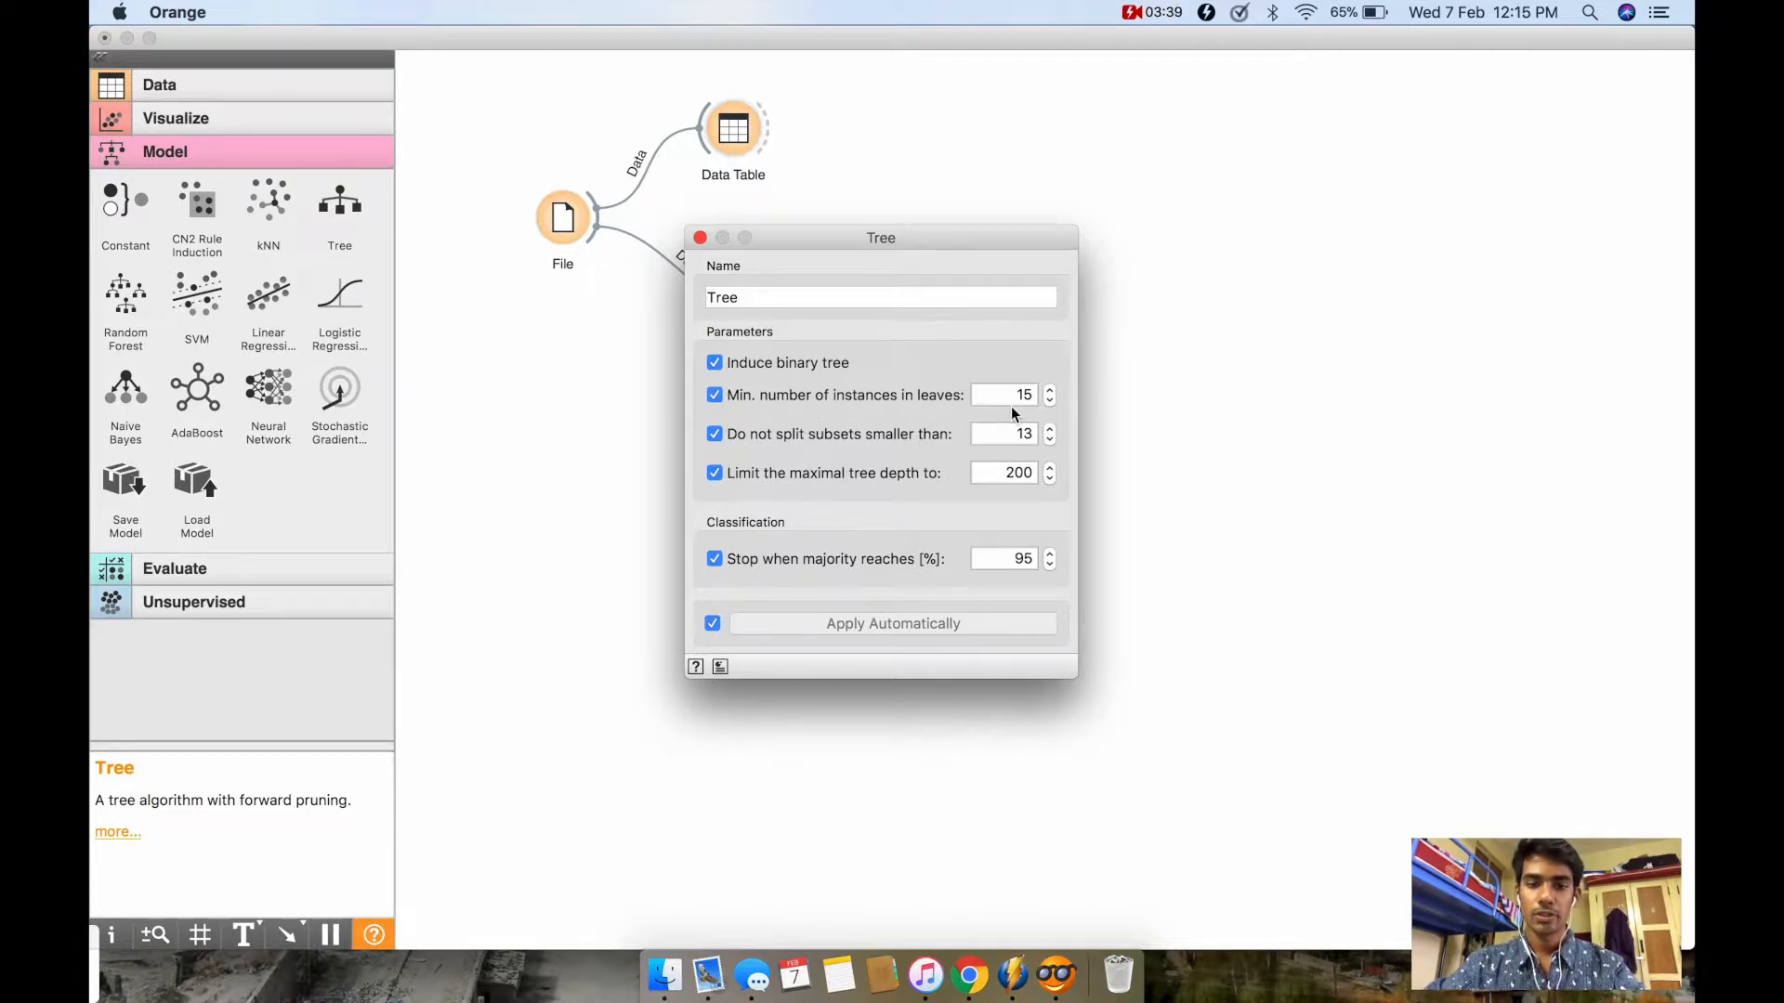
{"action": "left_click", "coordinate": [699, 238]}
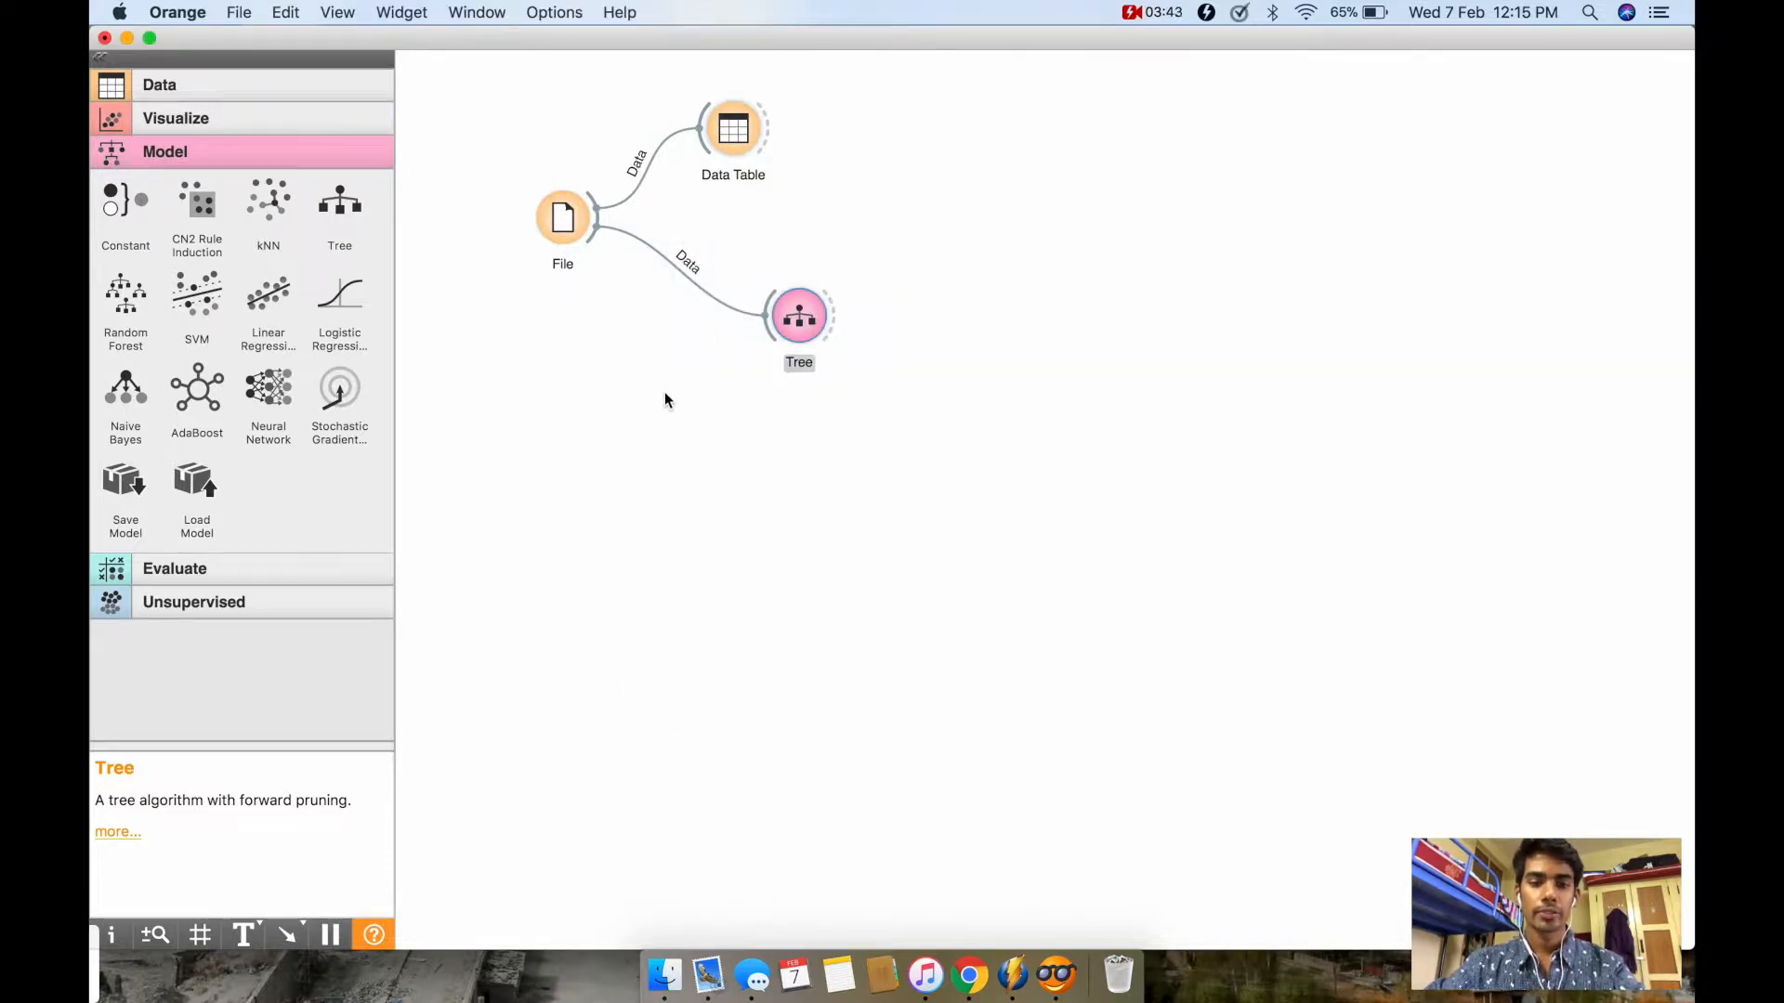
Step: Add a Tree Viewer widget beside the Tree widget, link Tree's model output to it, and open the viewer
{"action": "left_click", "coordinate": [216, 127]}
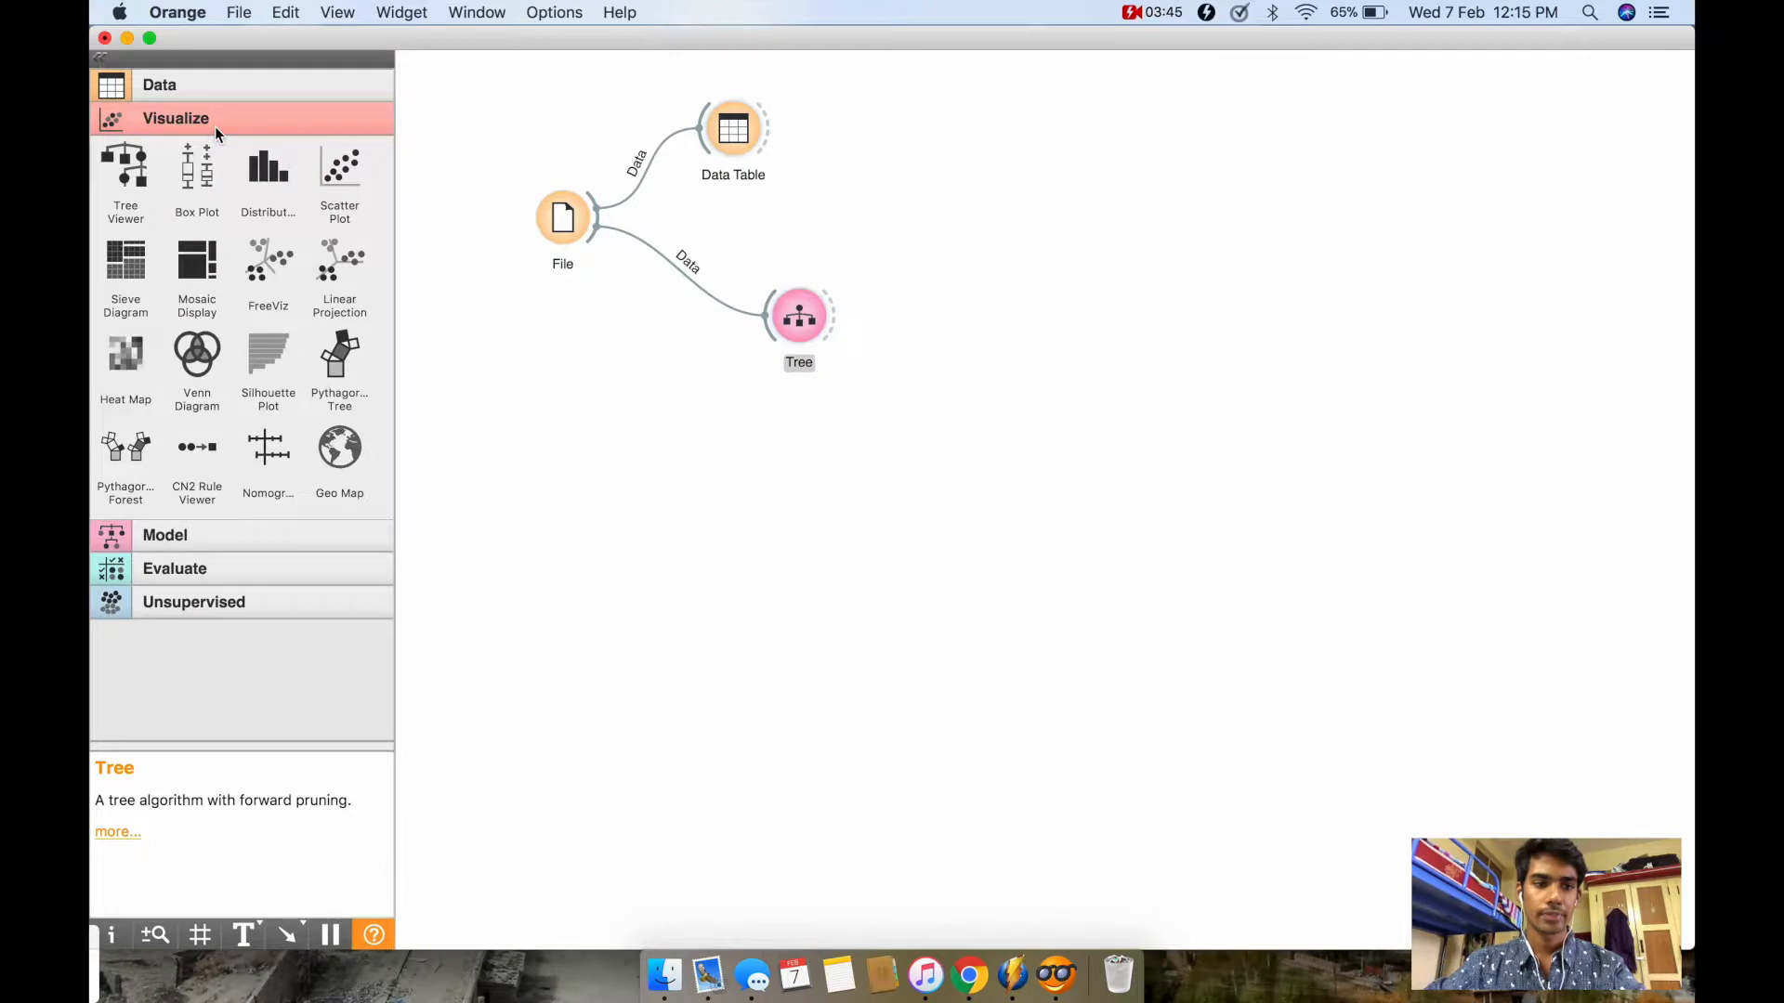
{"action": "left_click", "coordinate": [147, 181]}
{"action": "left_click_drag", "start_coordinate": [950, 331], "coordinate": [970, 331]}
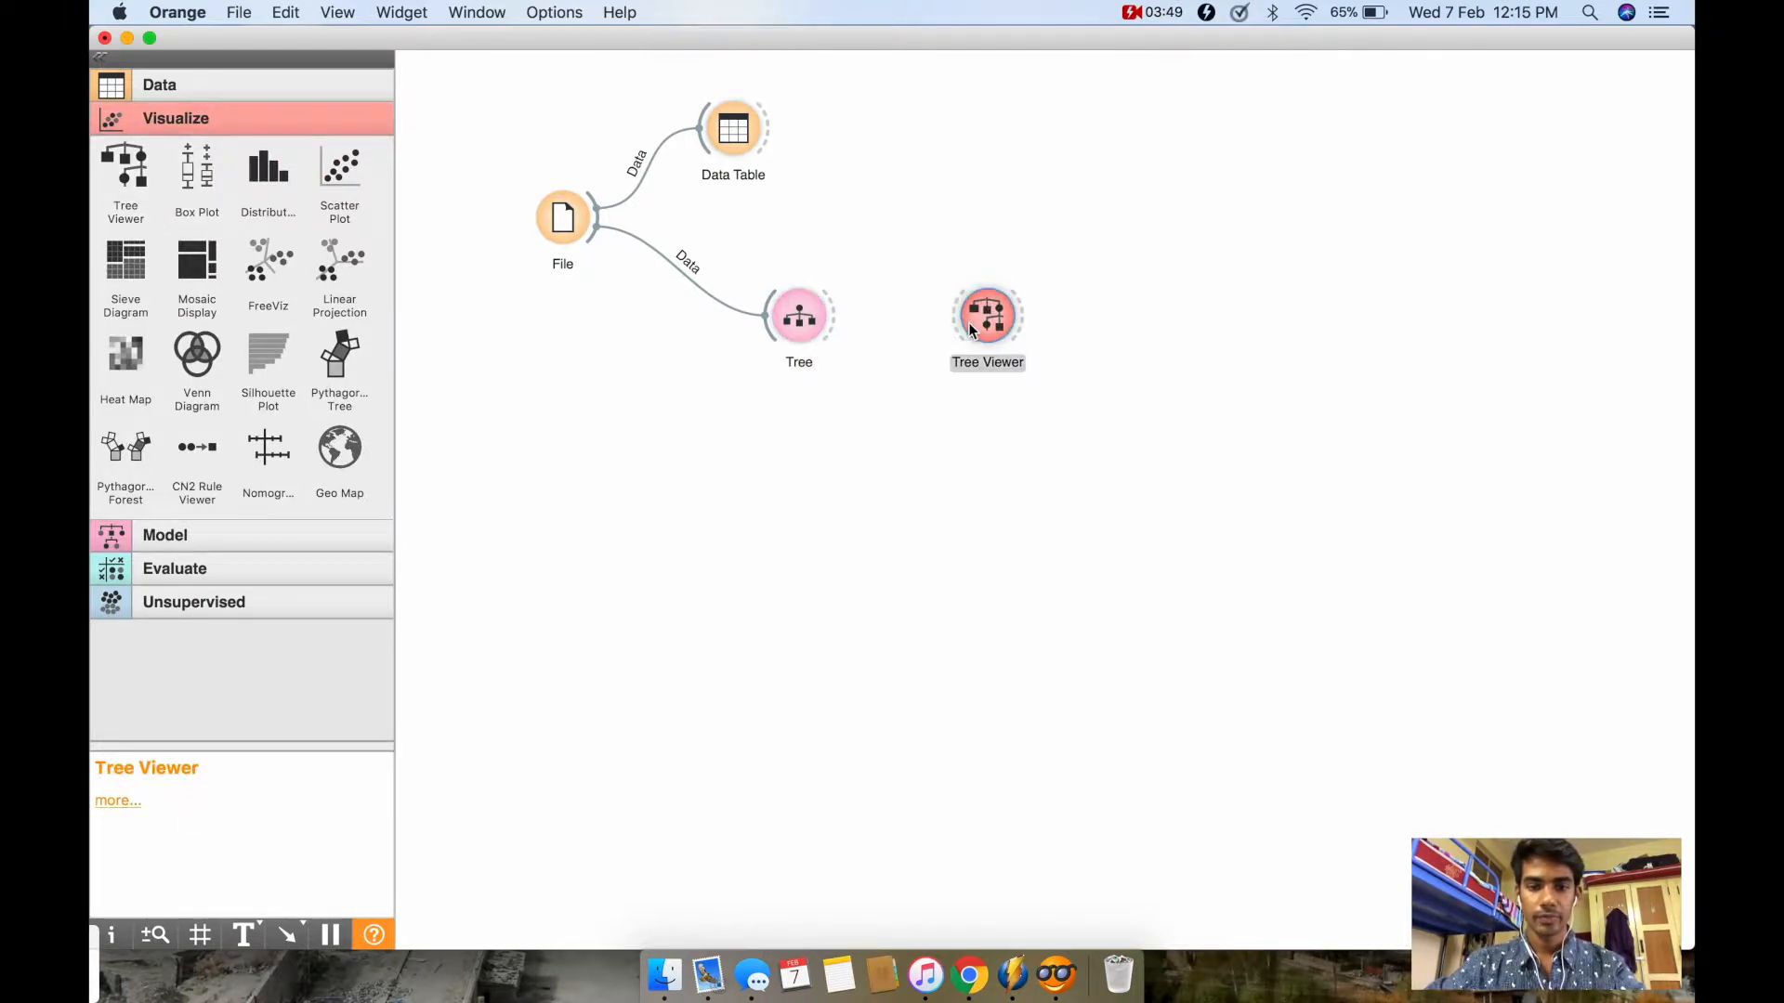
{"action": "left_click_drag", "start_coordinate": [833, 329], "coordinate": [964, 317]}
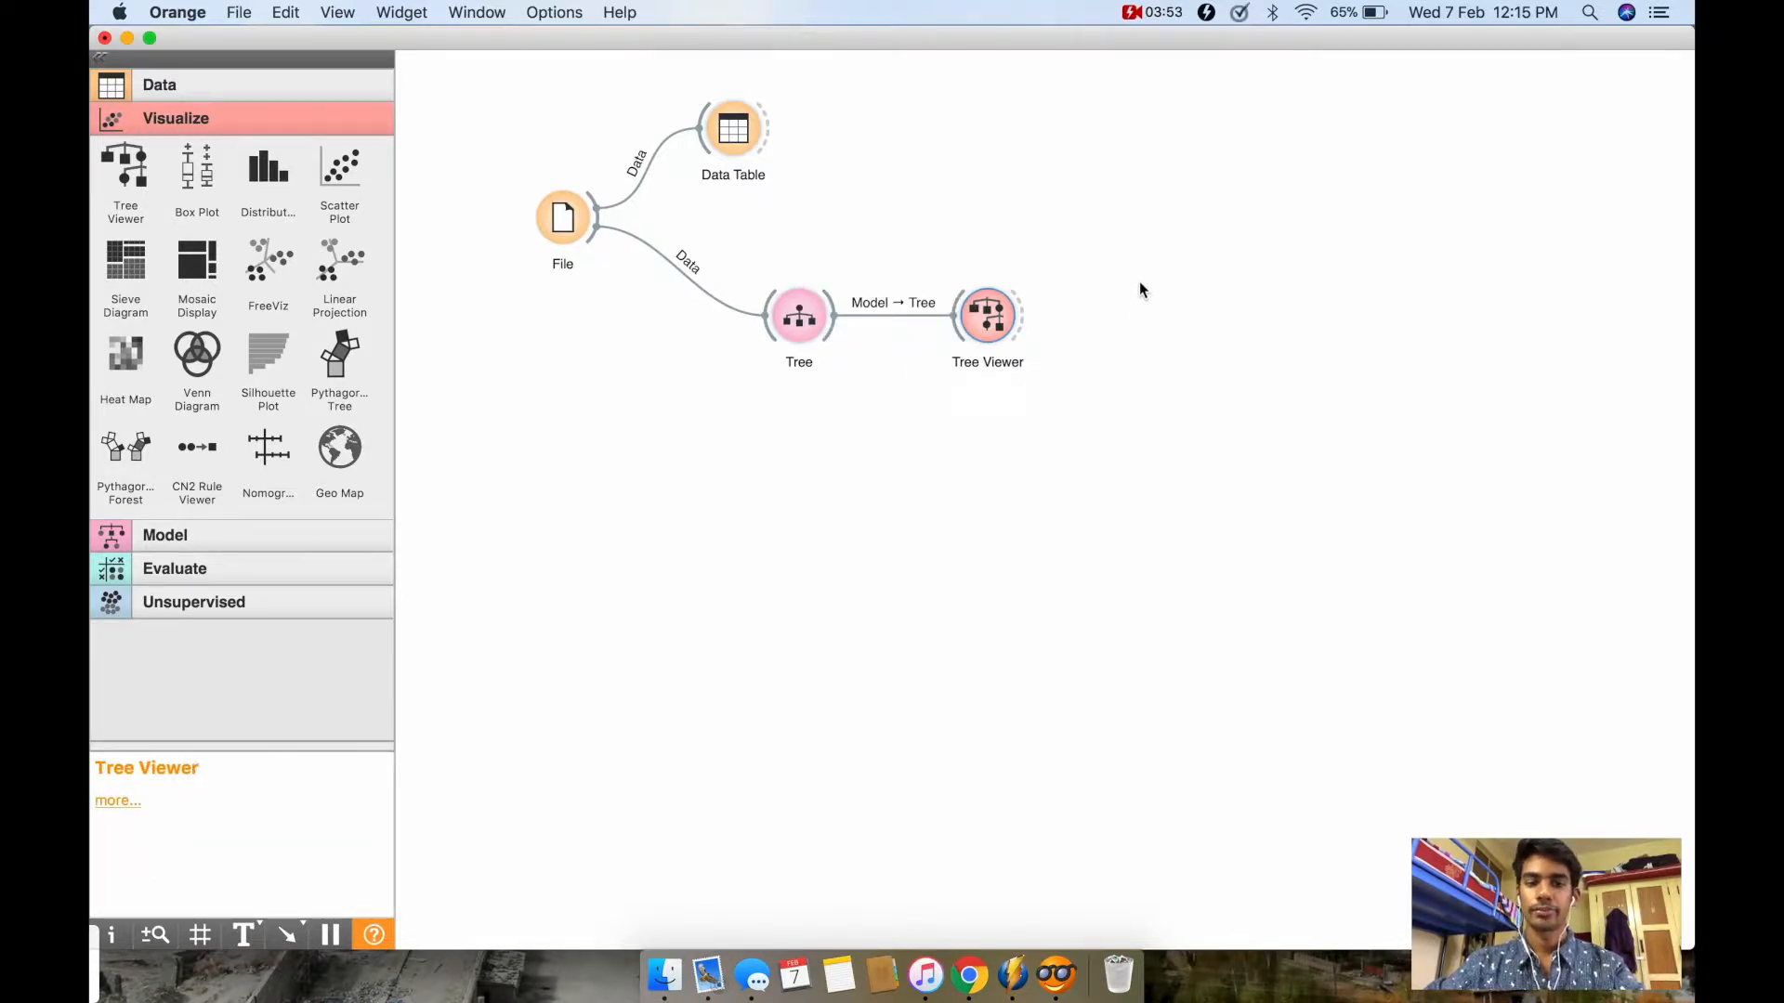
{"action": "double_click", "coordinate": [999, 312]}
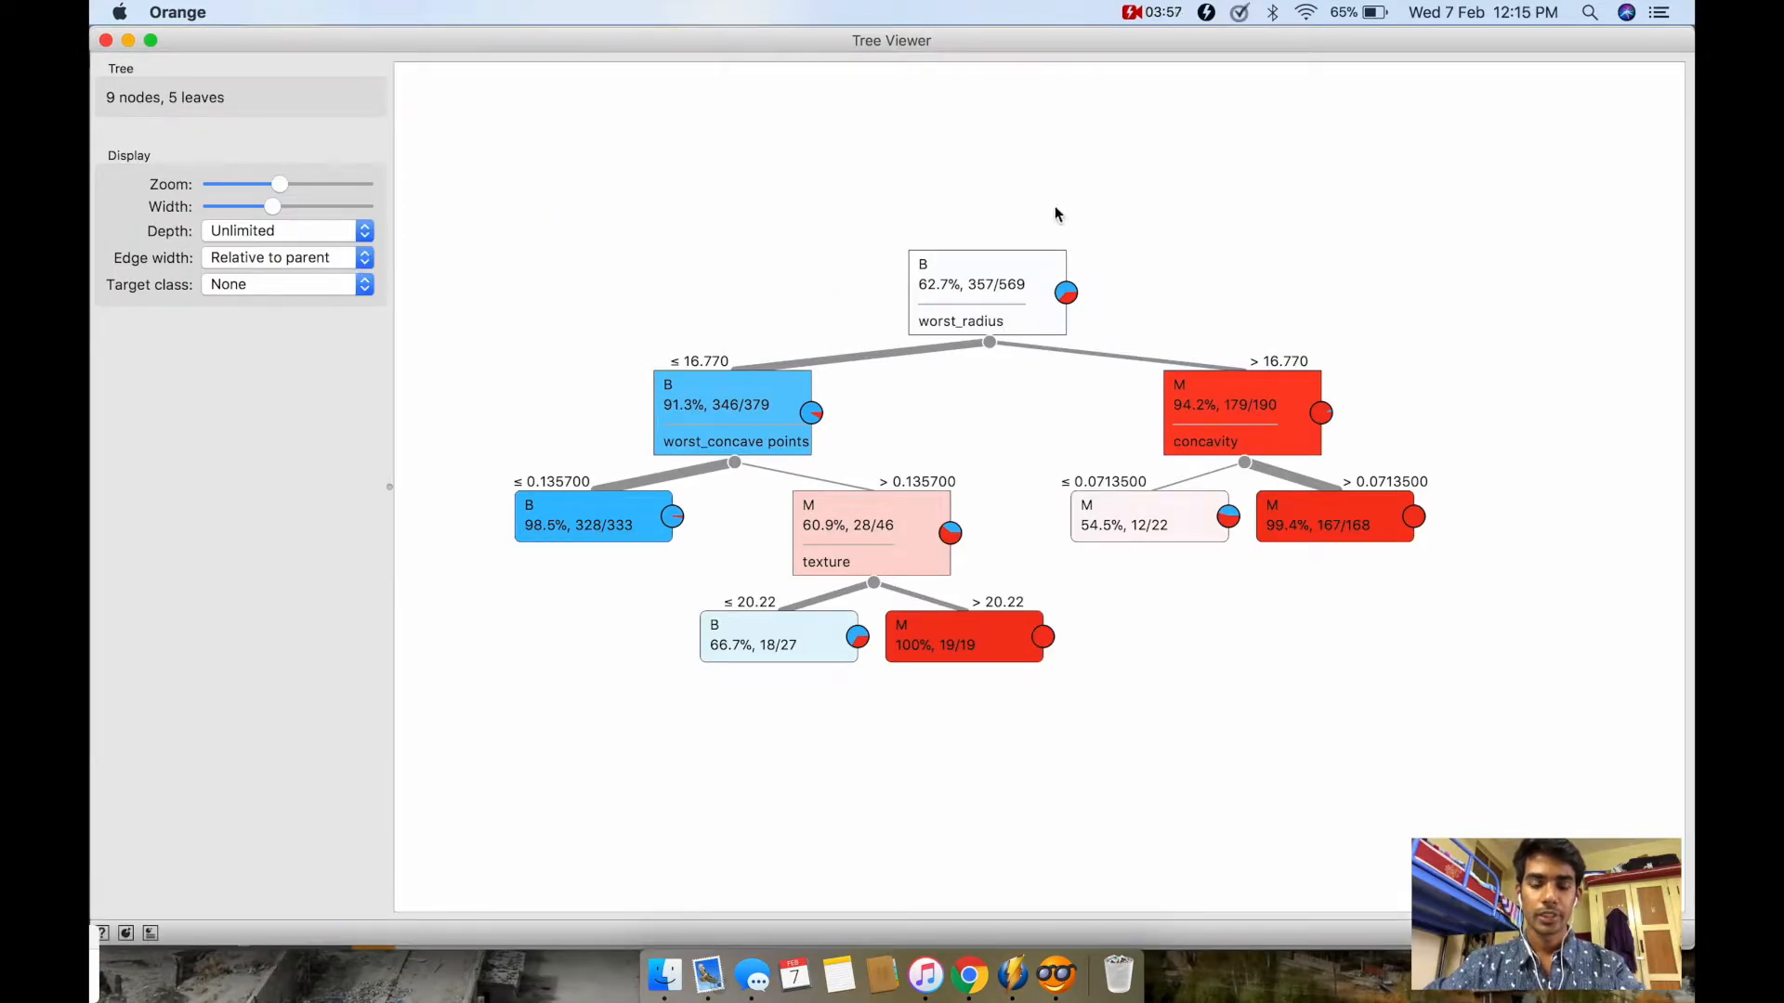
{"action": "left_click", "coordinate": [1143, 13]}
{"action": "left_click", "coordinate": [1160, 60]}
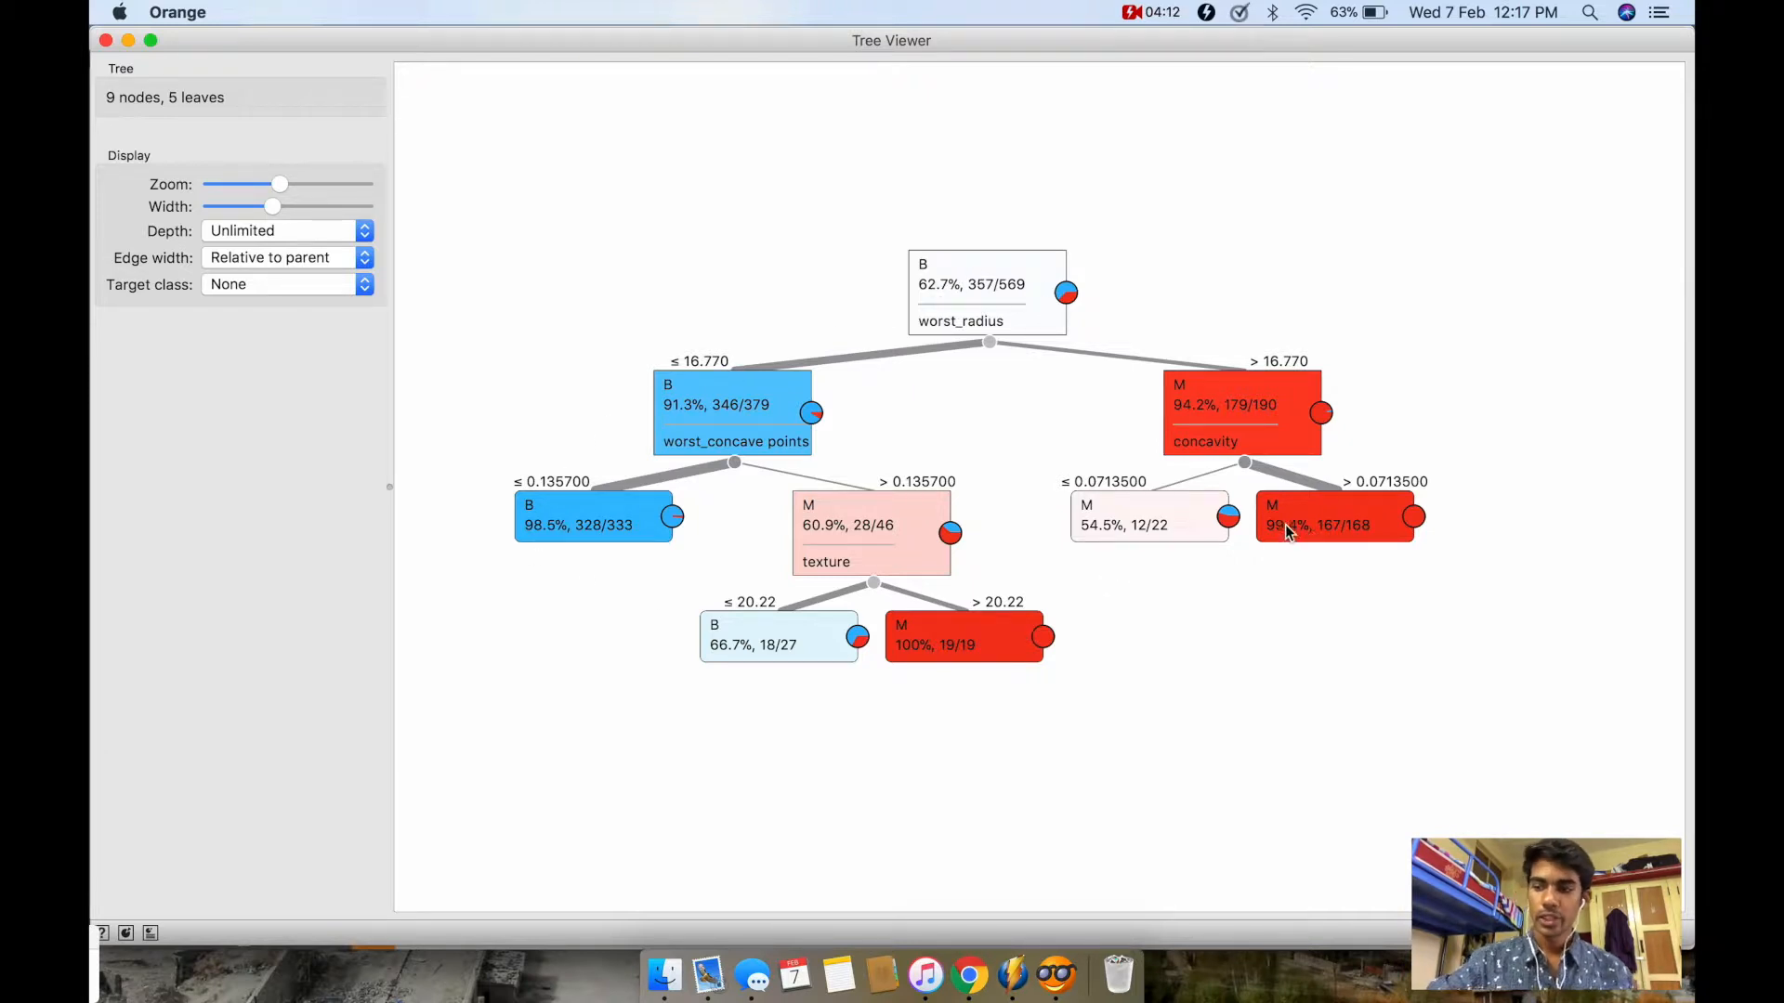
Step: Examine the root's worst_radius split, its two branches and the worst_concave points node, leaving no node selected
{"action": "mouse_move", "coordinate": [1284, 524]}
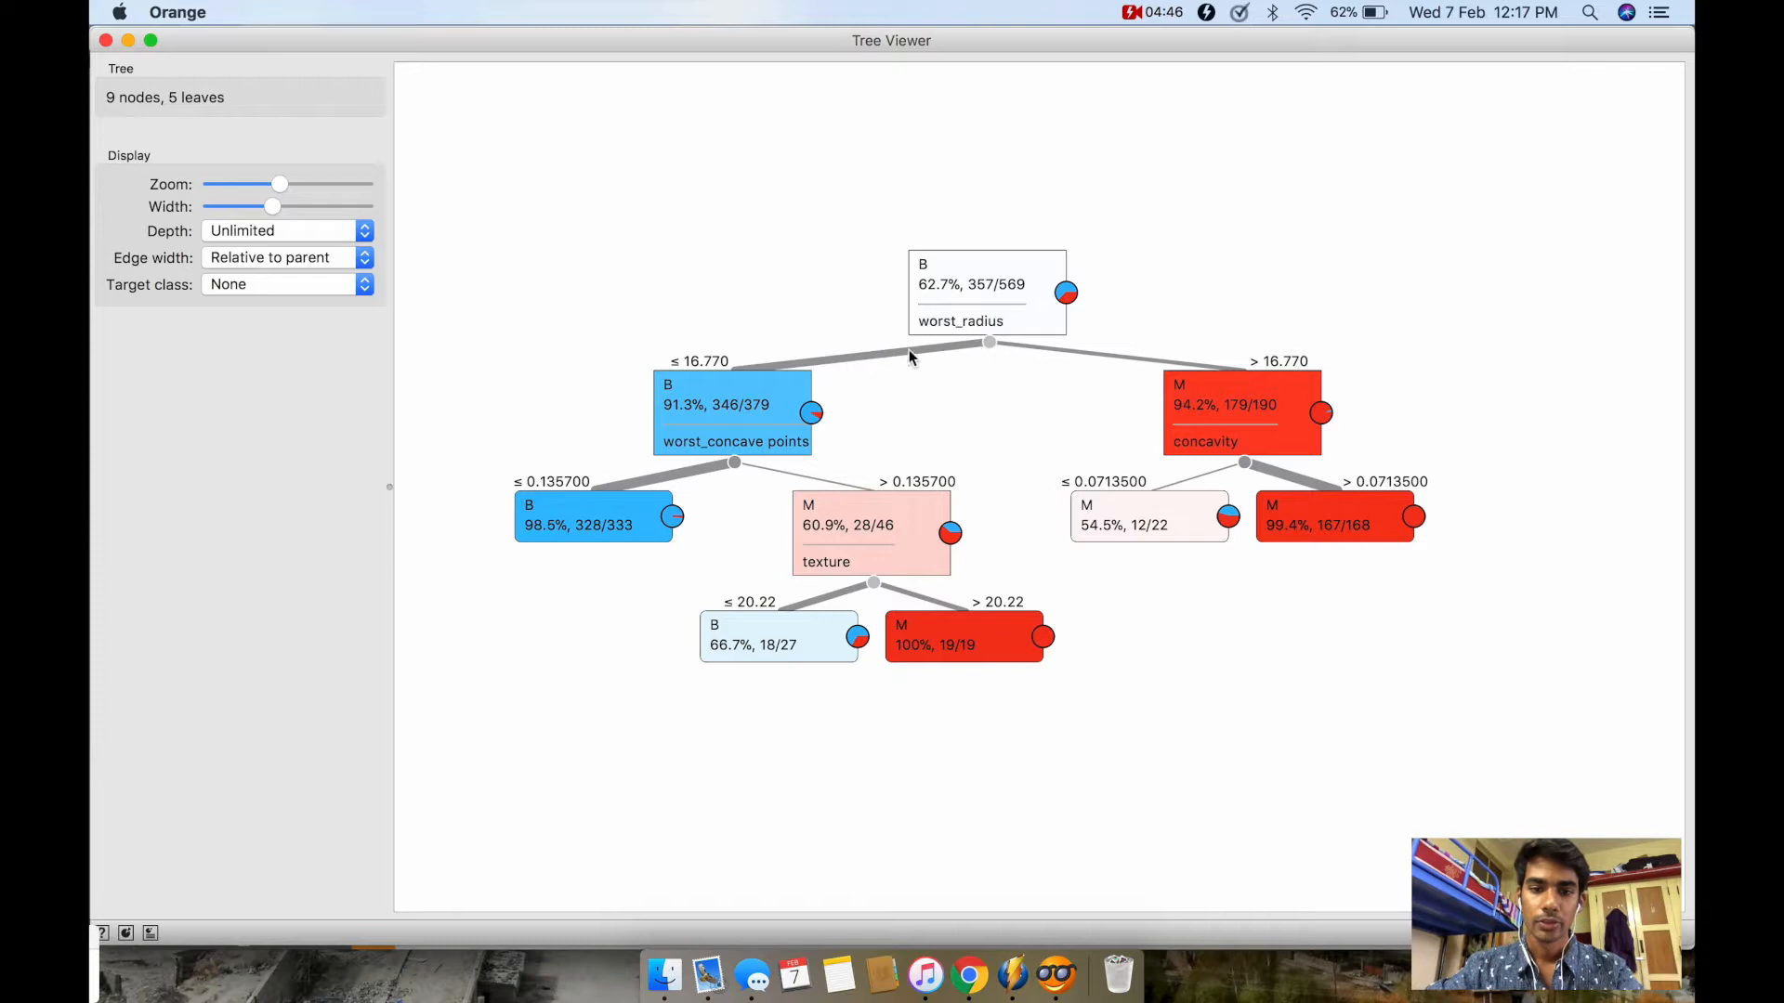
{"action": "mouse_move", "coordinate": [766, 366]}
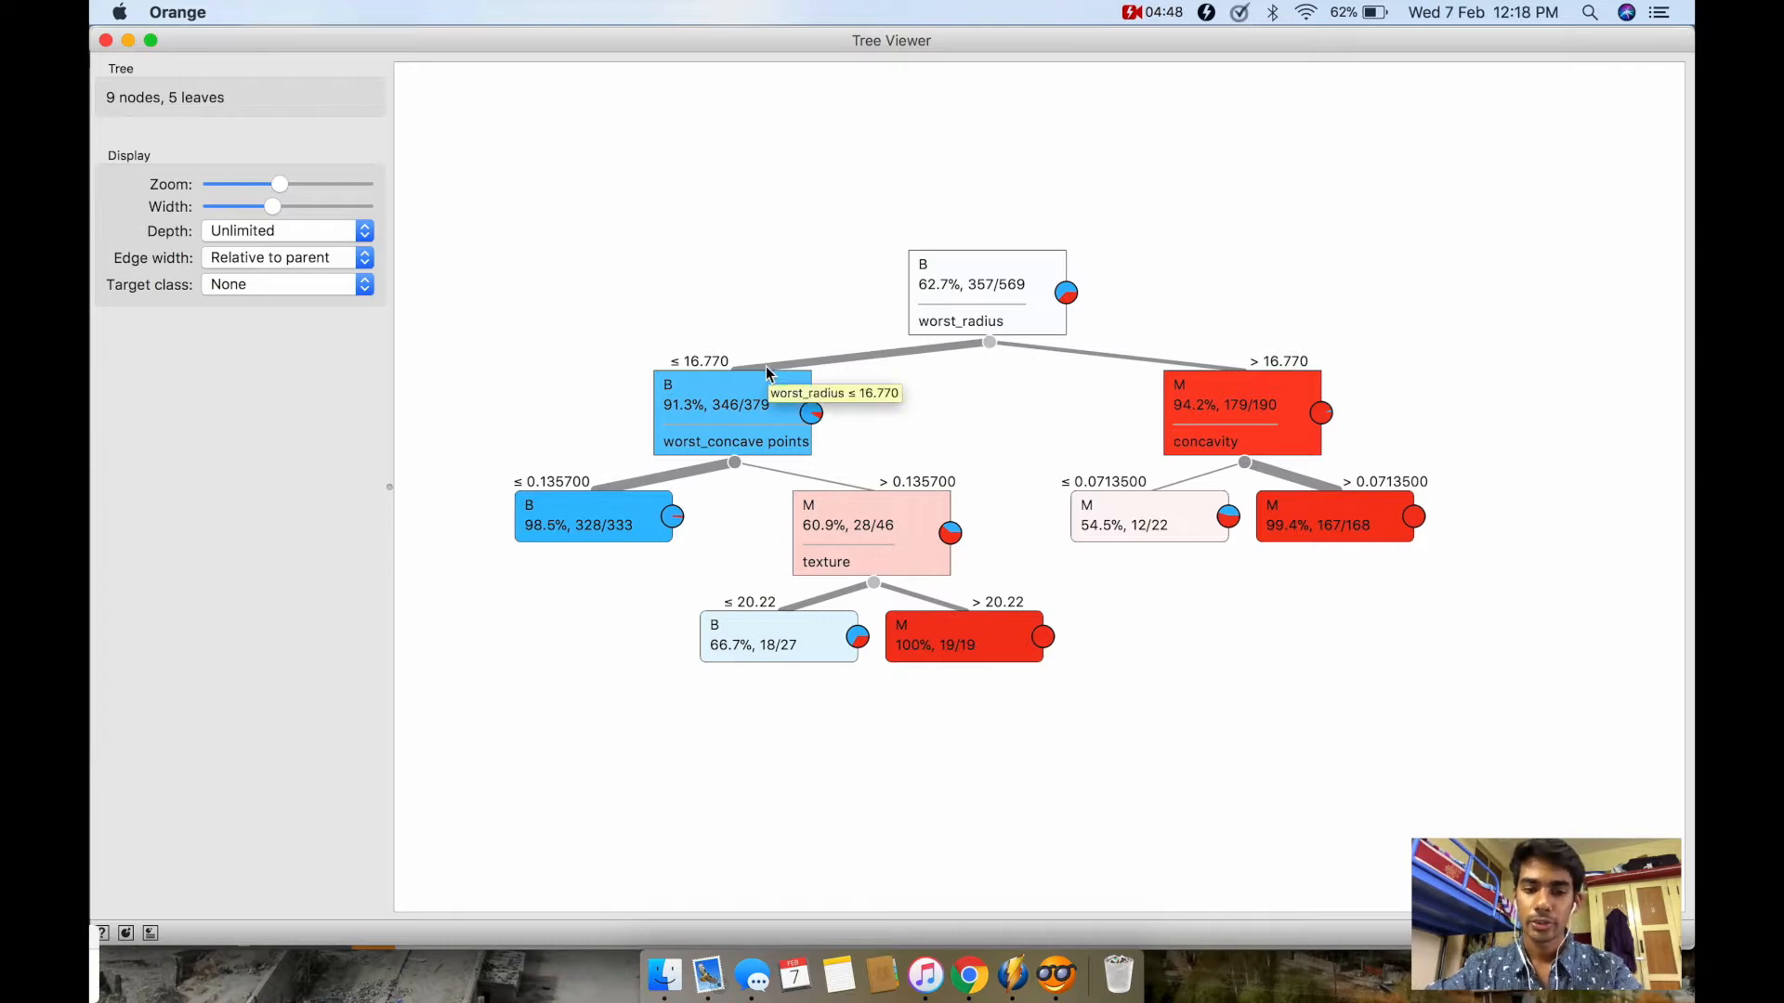
{"action": "mouse_move", "coordinate": [1208, 416]}
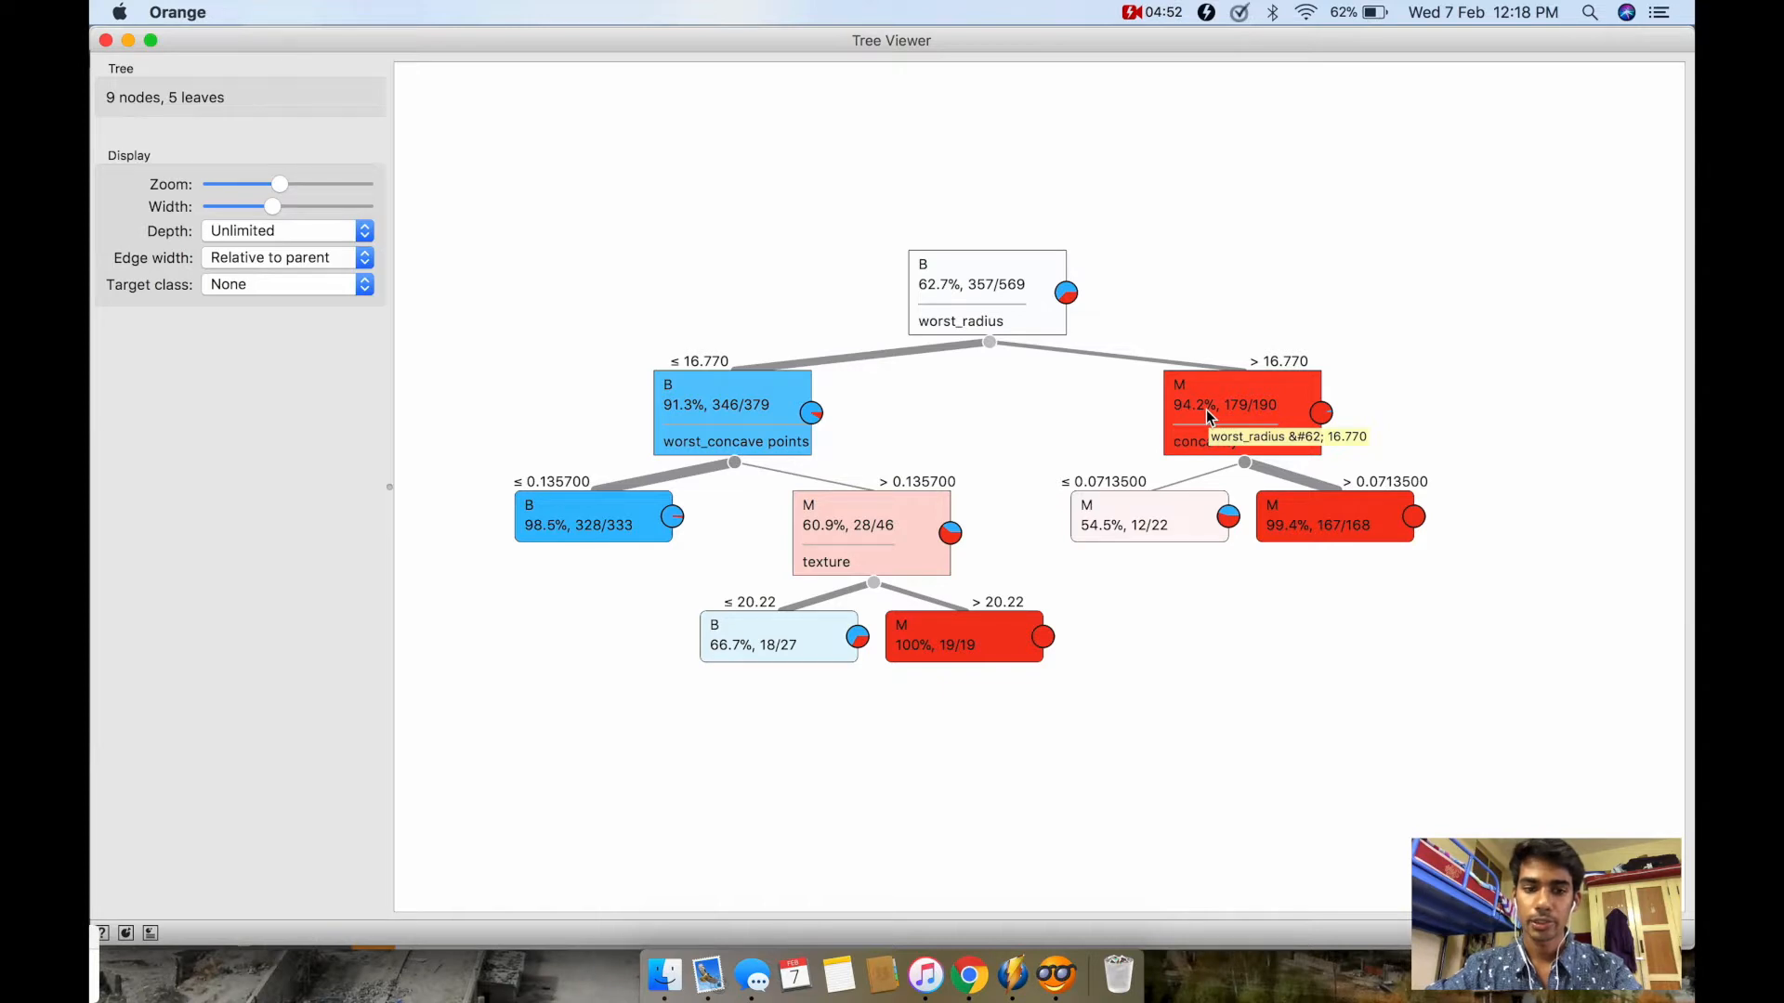
{"action": "left_click", "coordinate": [758, 410]}
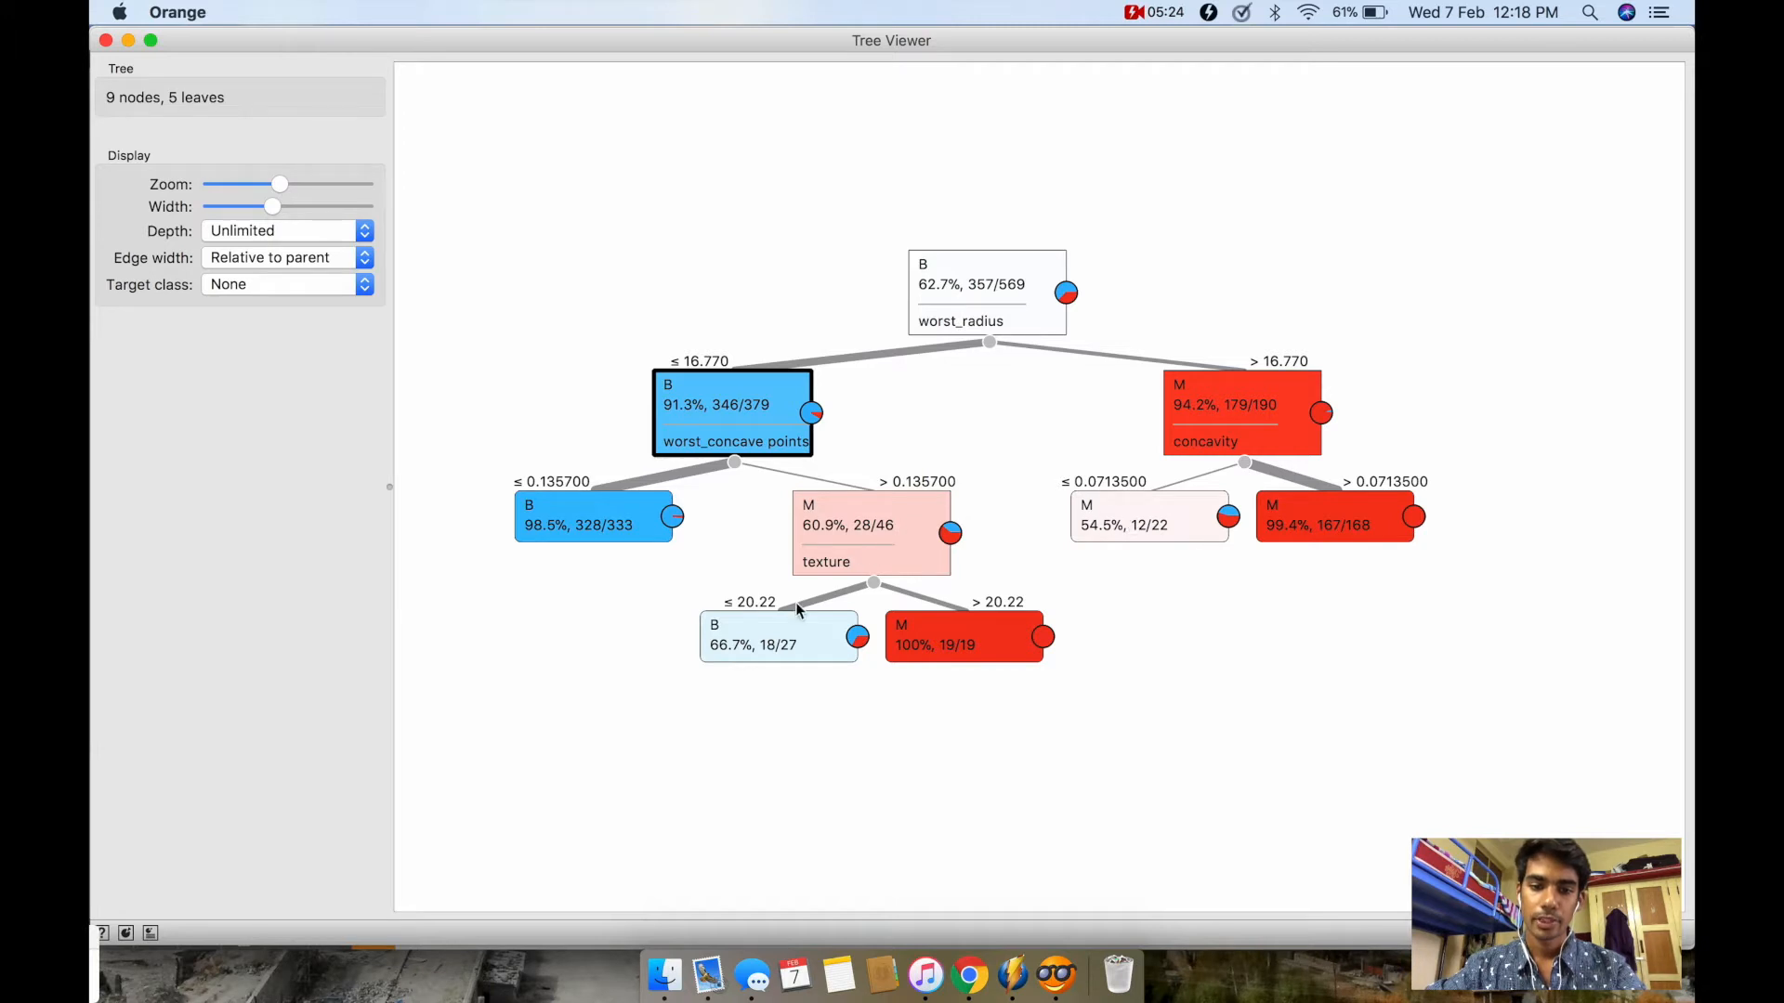
{"action": "left_click", "coordinate": [994, 429]}
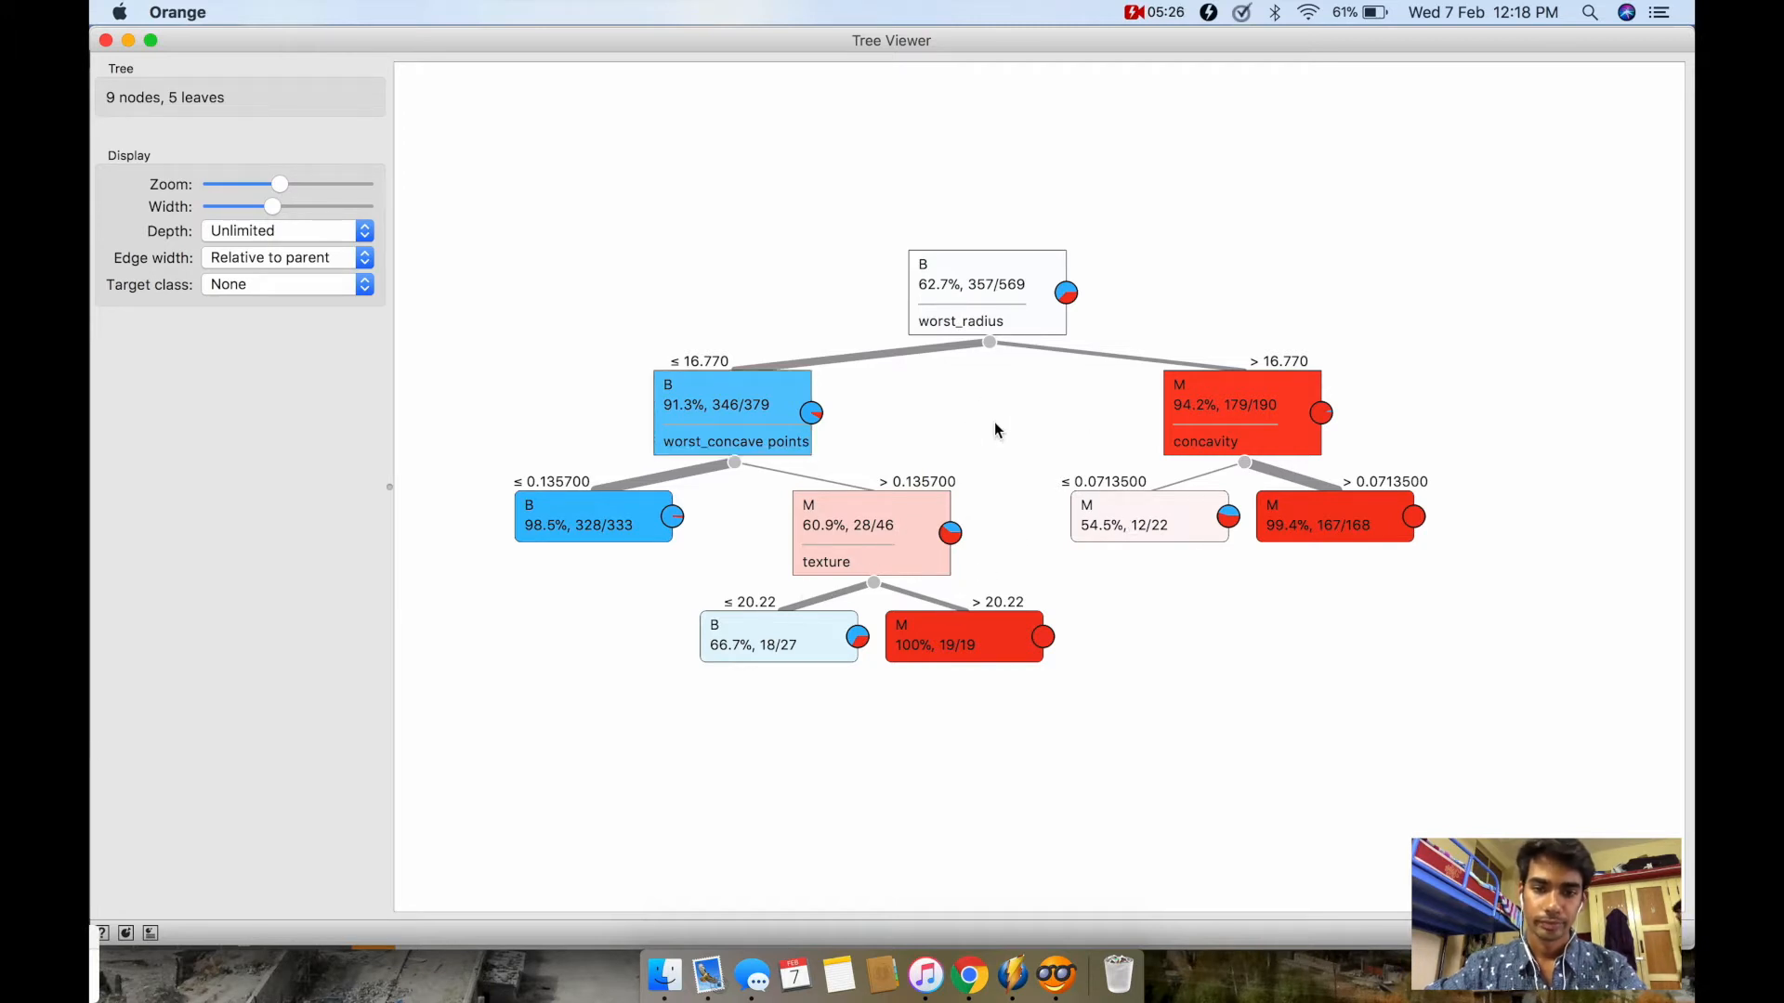
Step: Preview the tree at a depth of 2 levels and set the displayed depth to 4 levels
{"action": "left_click", "coordinate": [366, 232]}
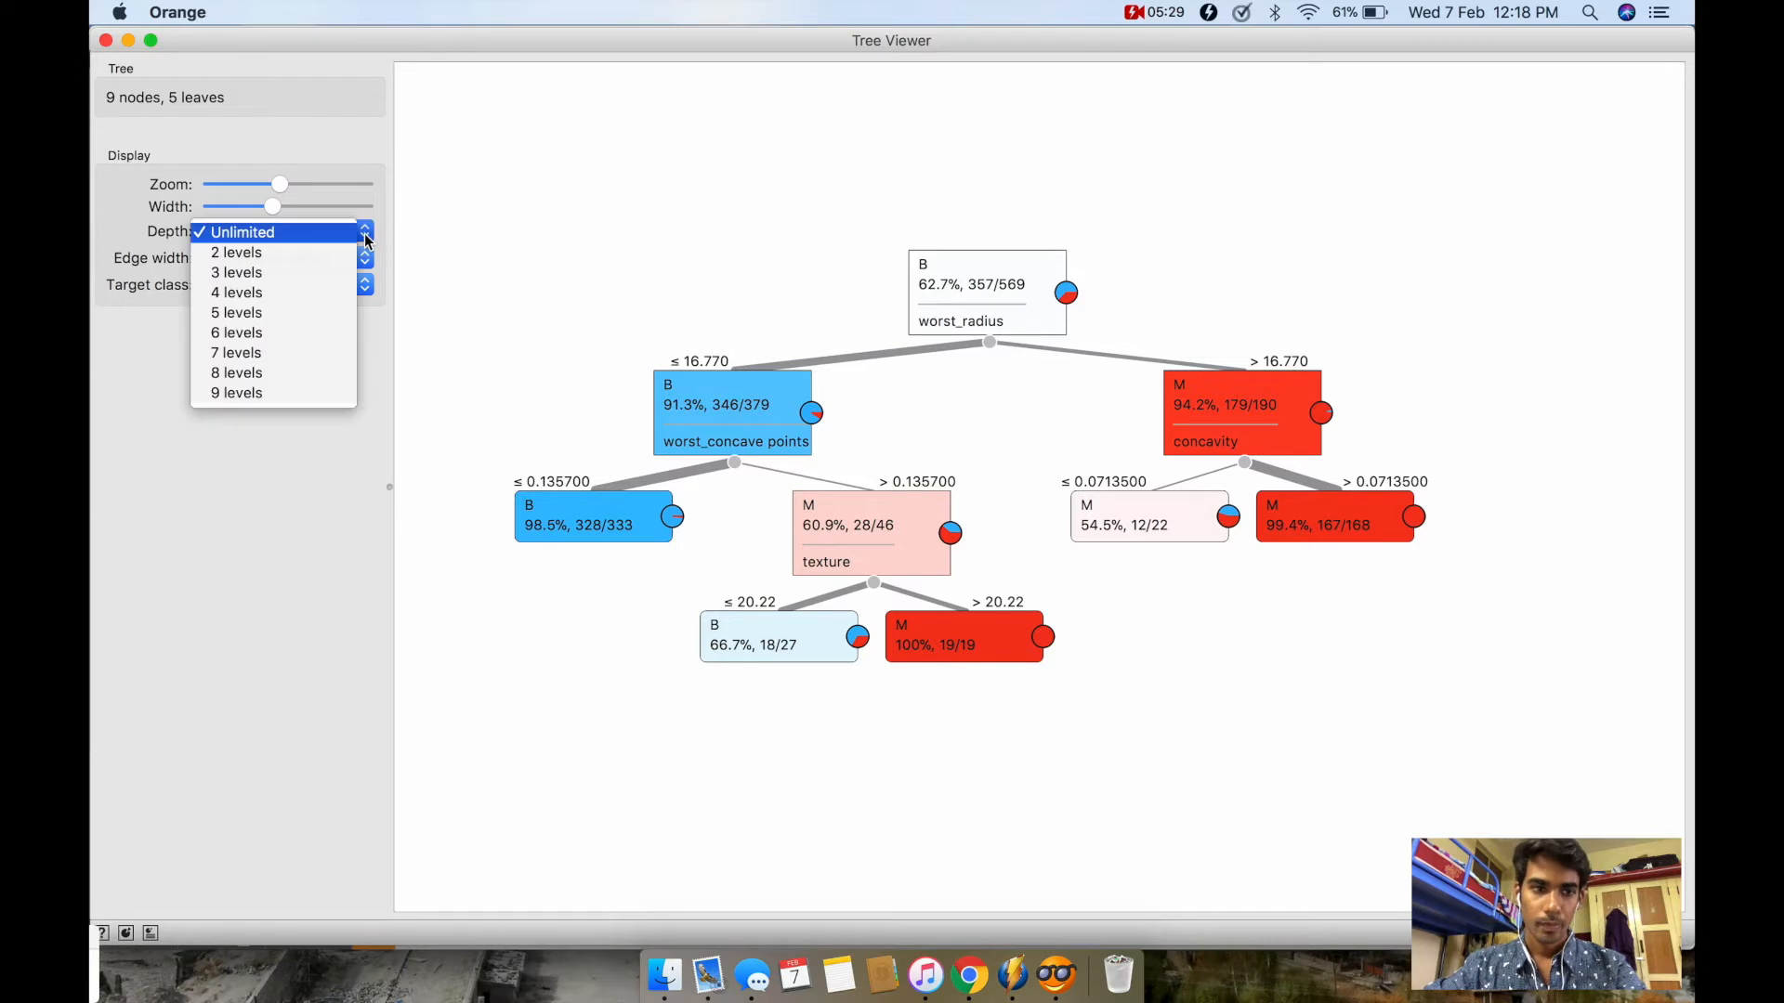
{"action": "left_click", "coordinate": [323, 260]}
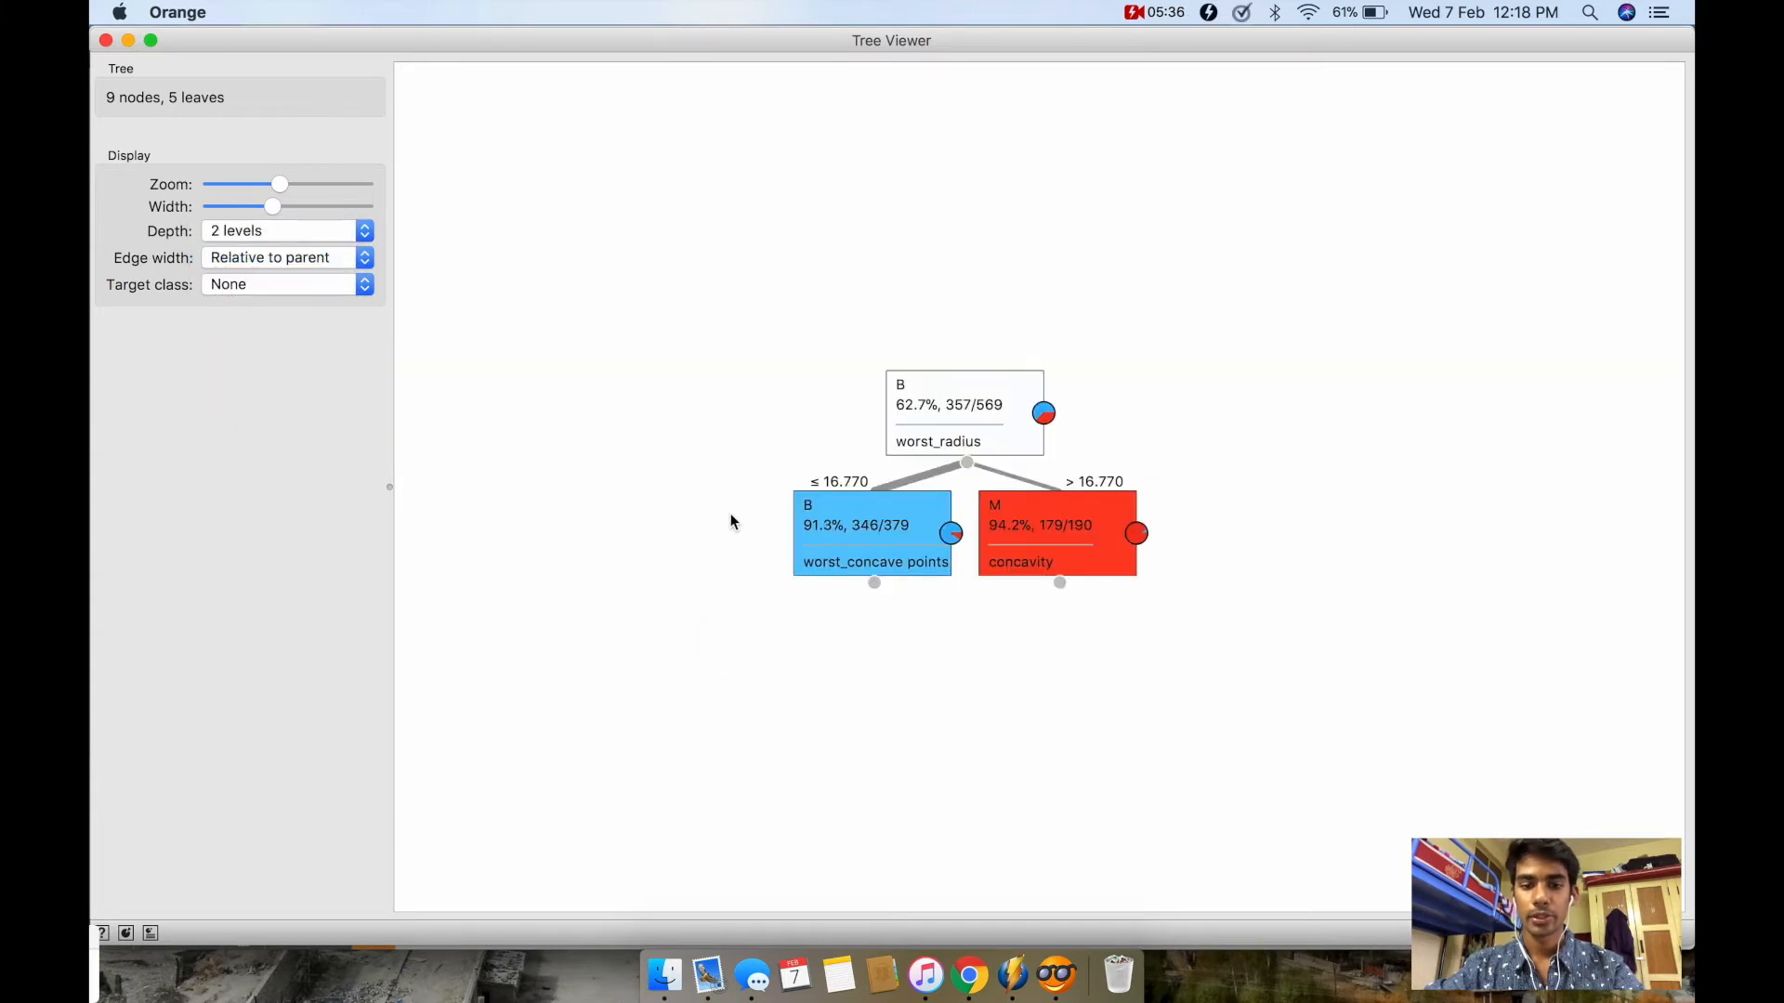
{"action": "left_click", "coordinate": [363, 232]}
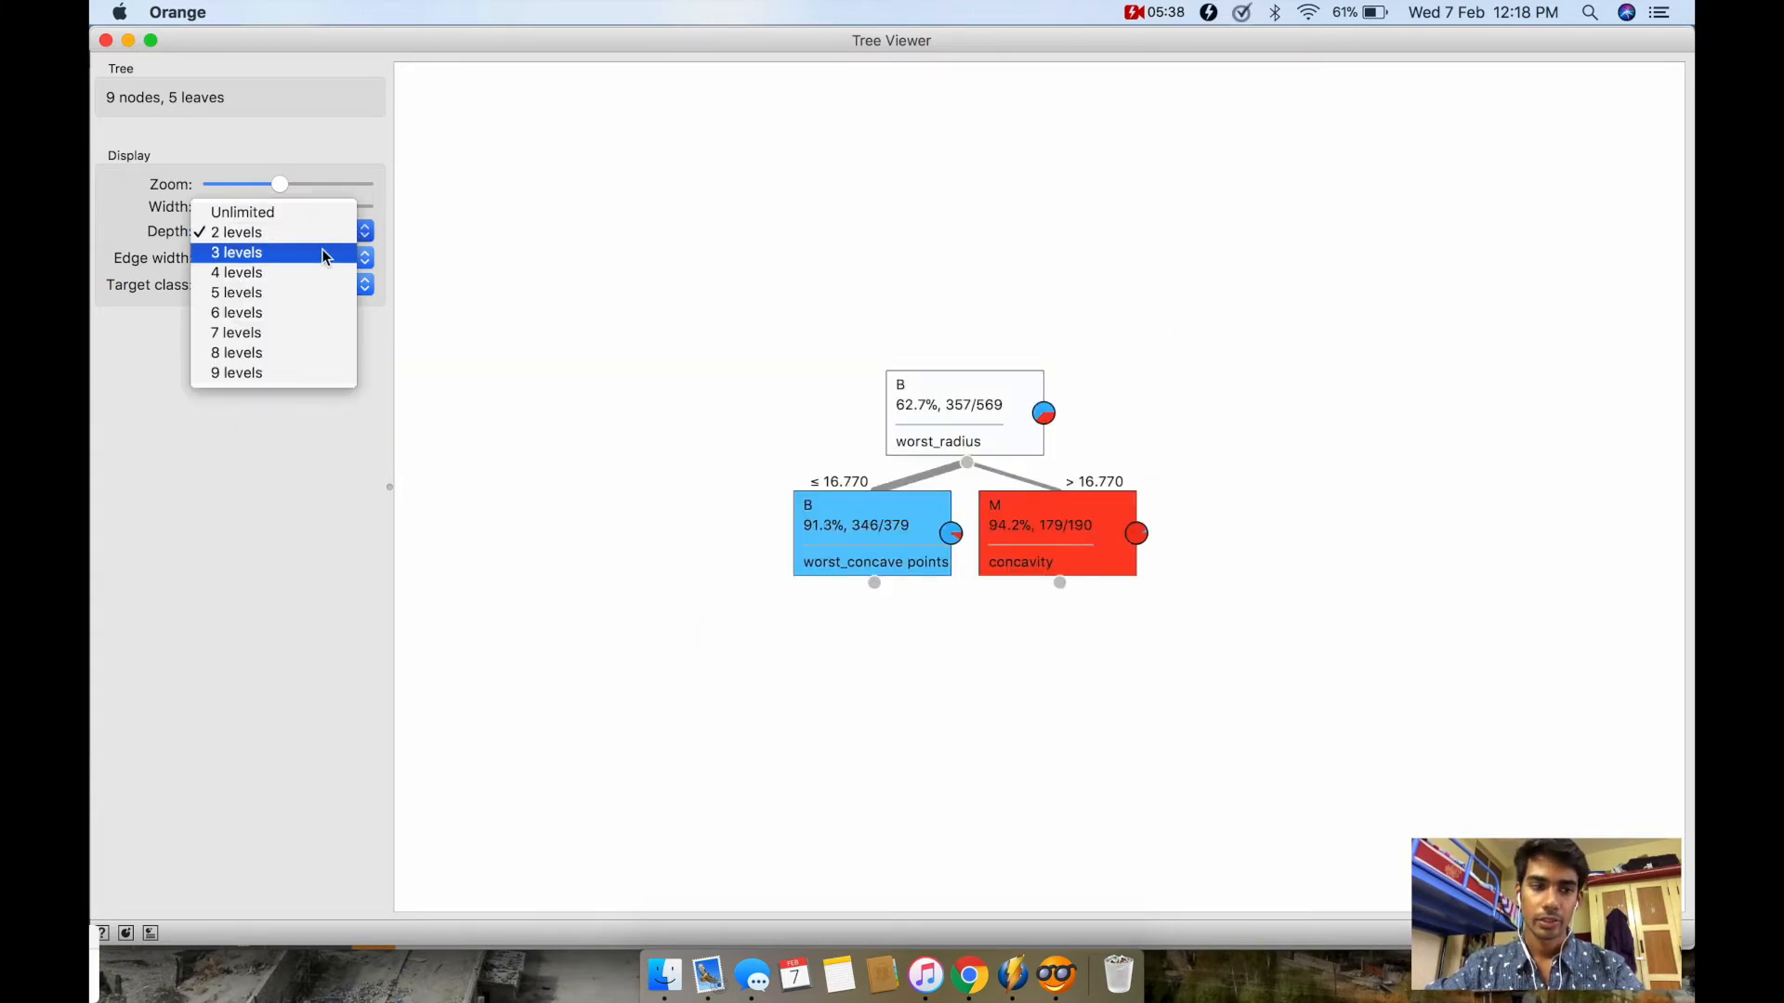
{"action": "left_click", "coordinate": [279, 273]}
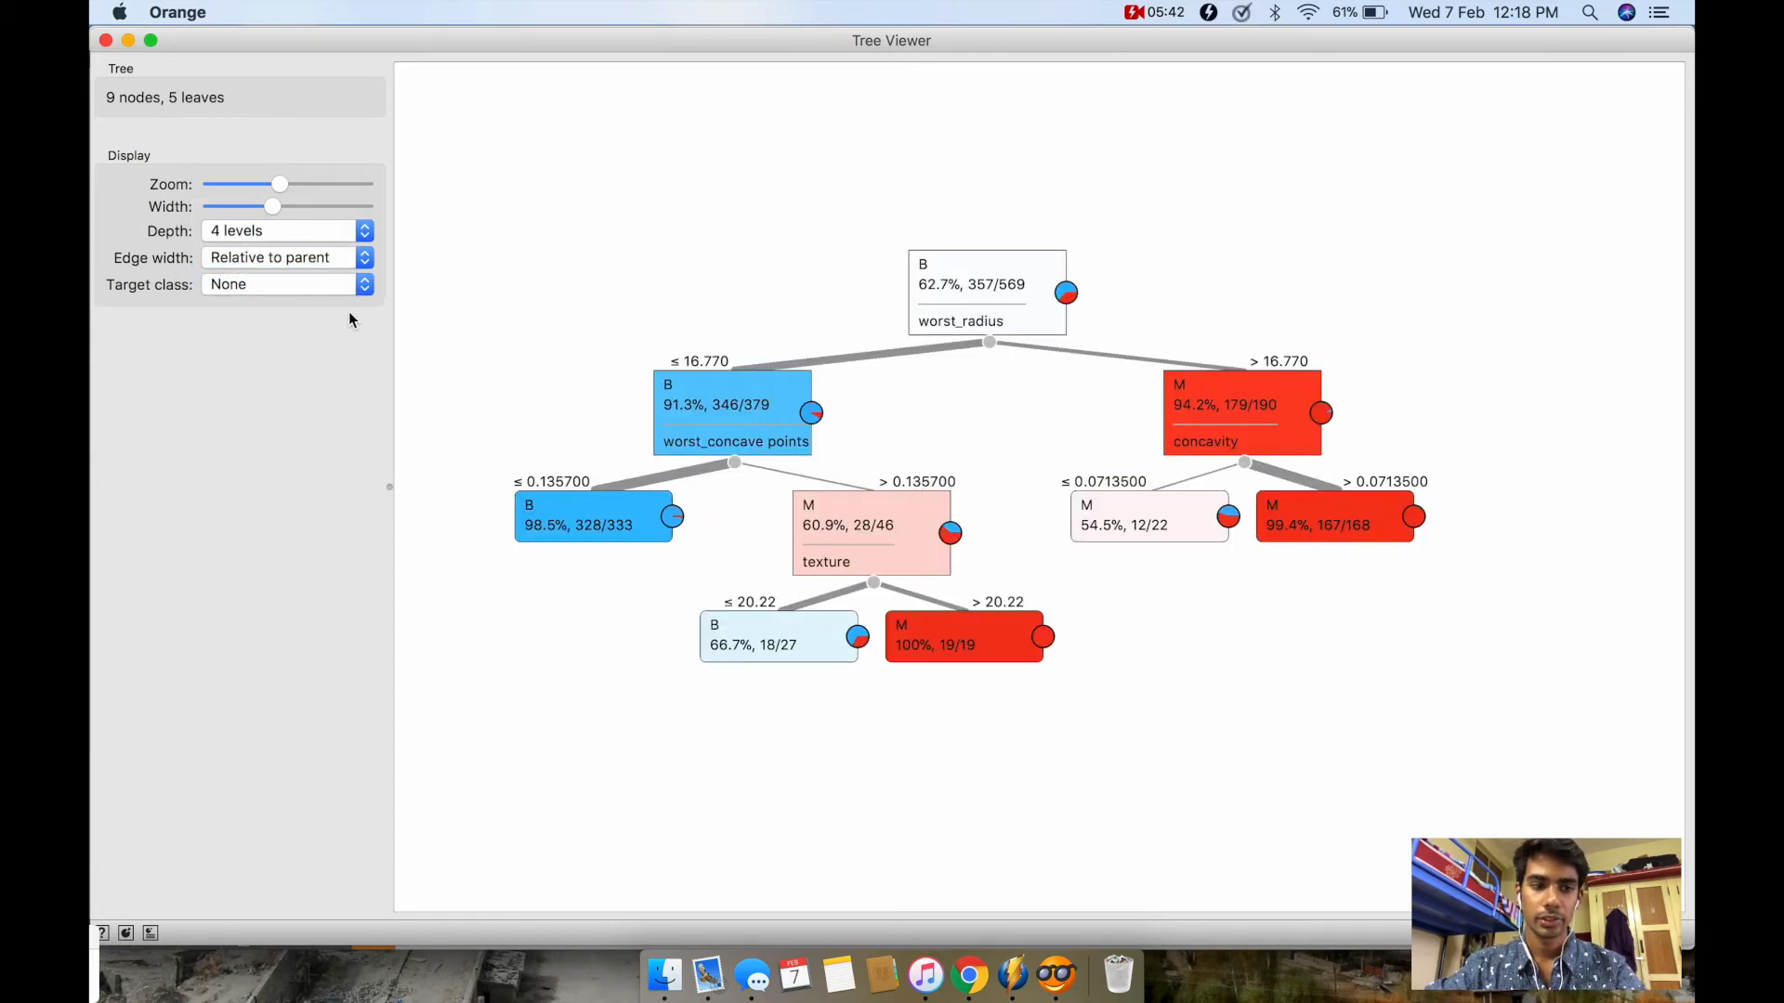
Step: View the tree with target class B and switch the target class to M
{"action": "left_click", "coordinate": [351, 286]}
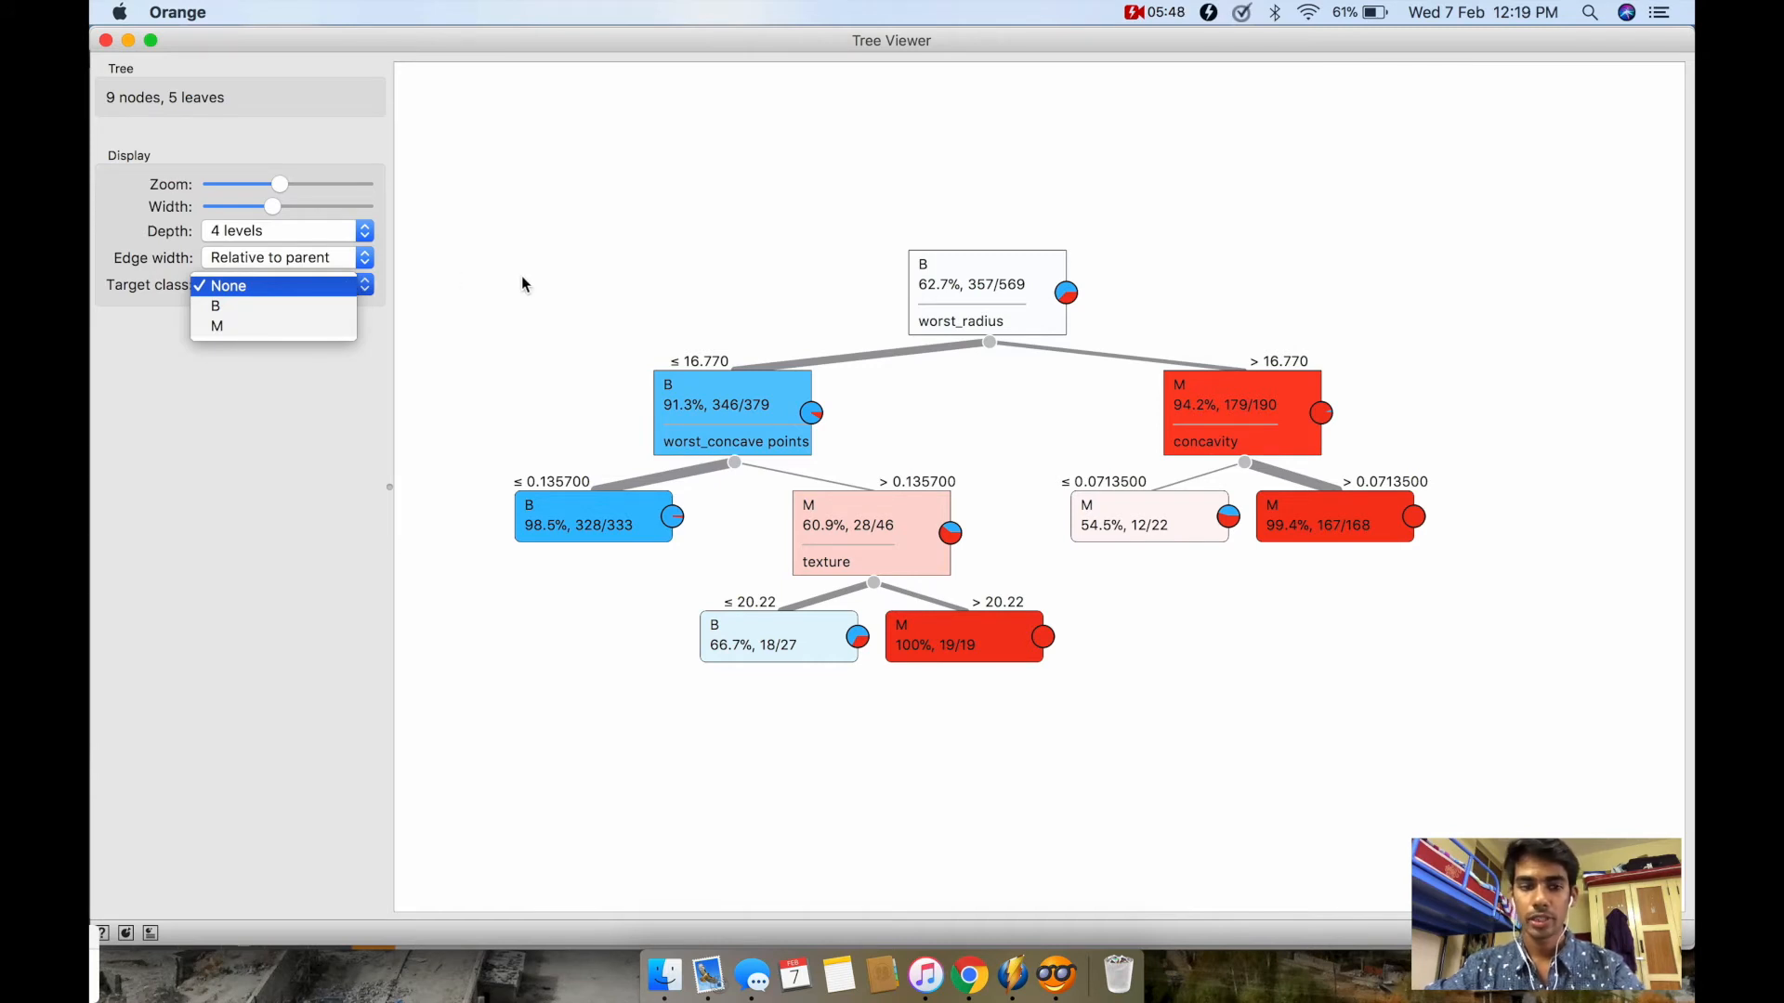
{"action": "left_click", "coordinate": [293, 308]}
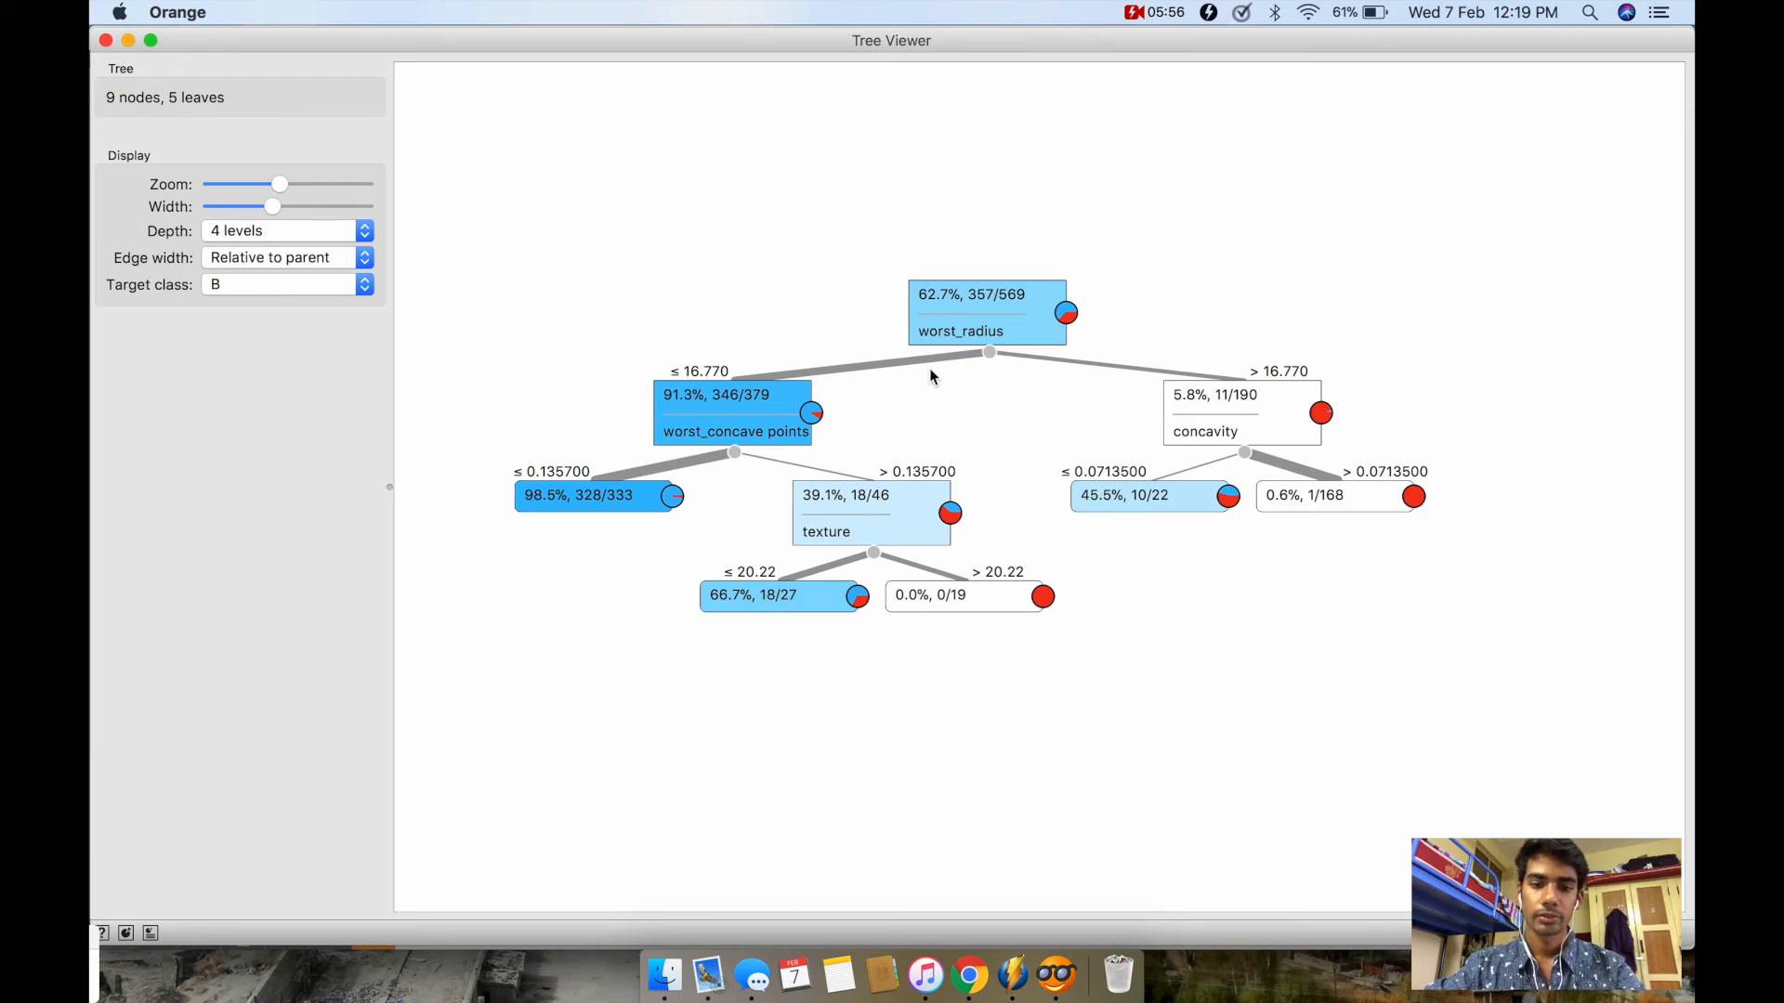
{"action": "left_click", "coordinate": [348, 282]}
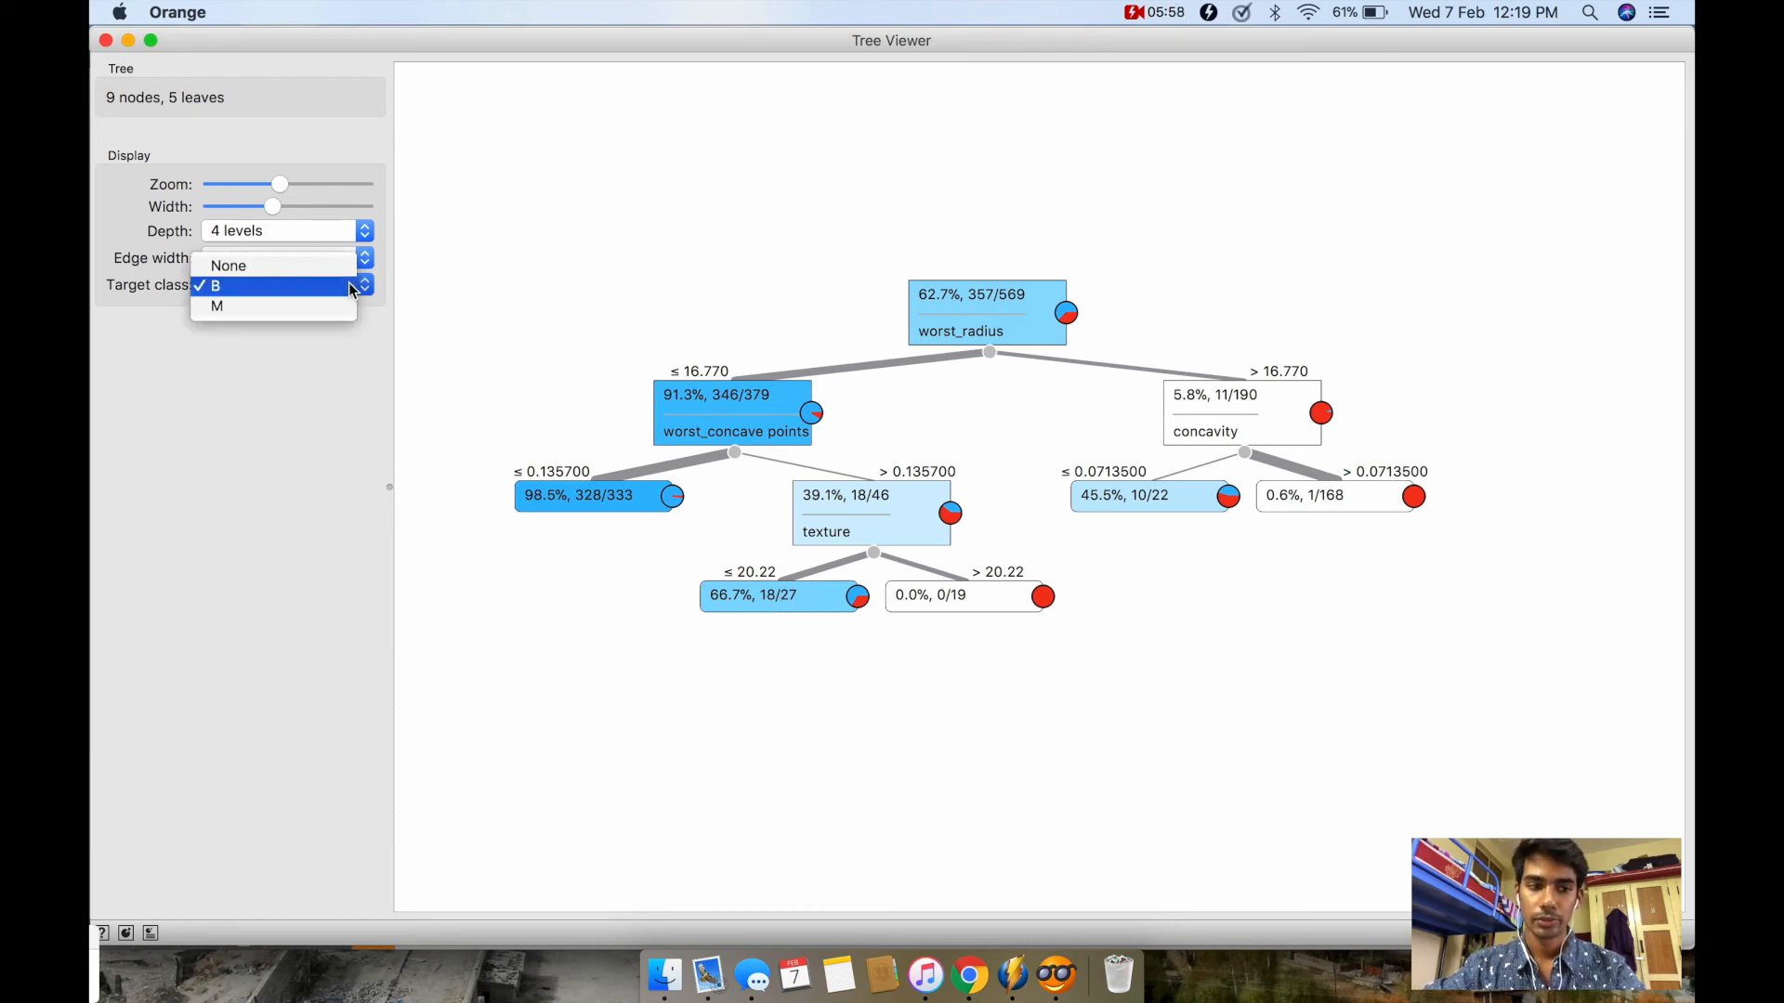
{"action": "left_click", "coordinate": [302, 309]}
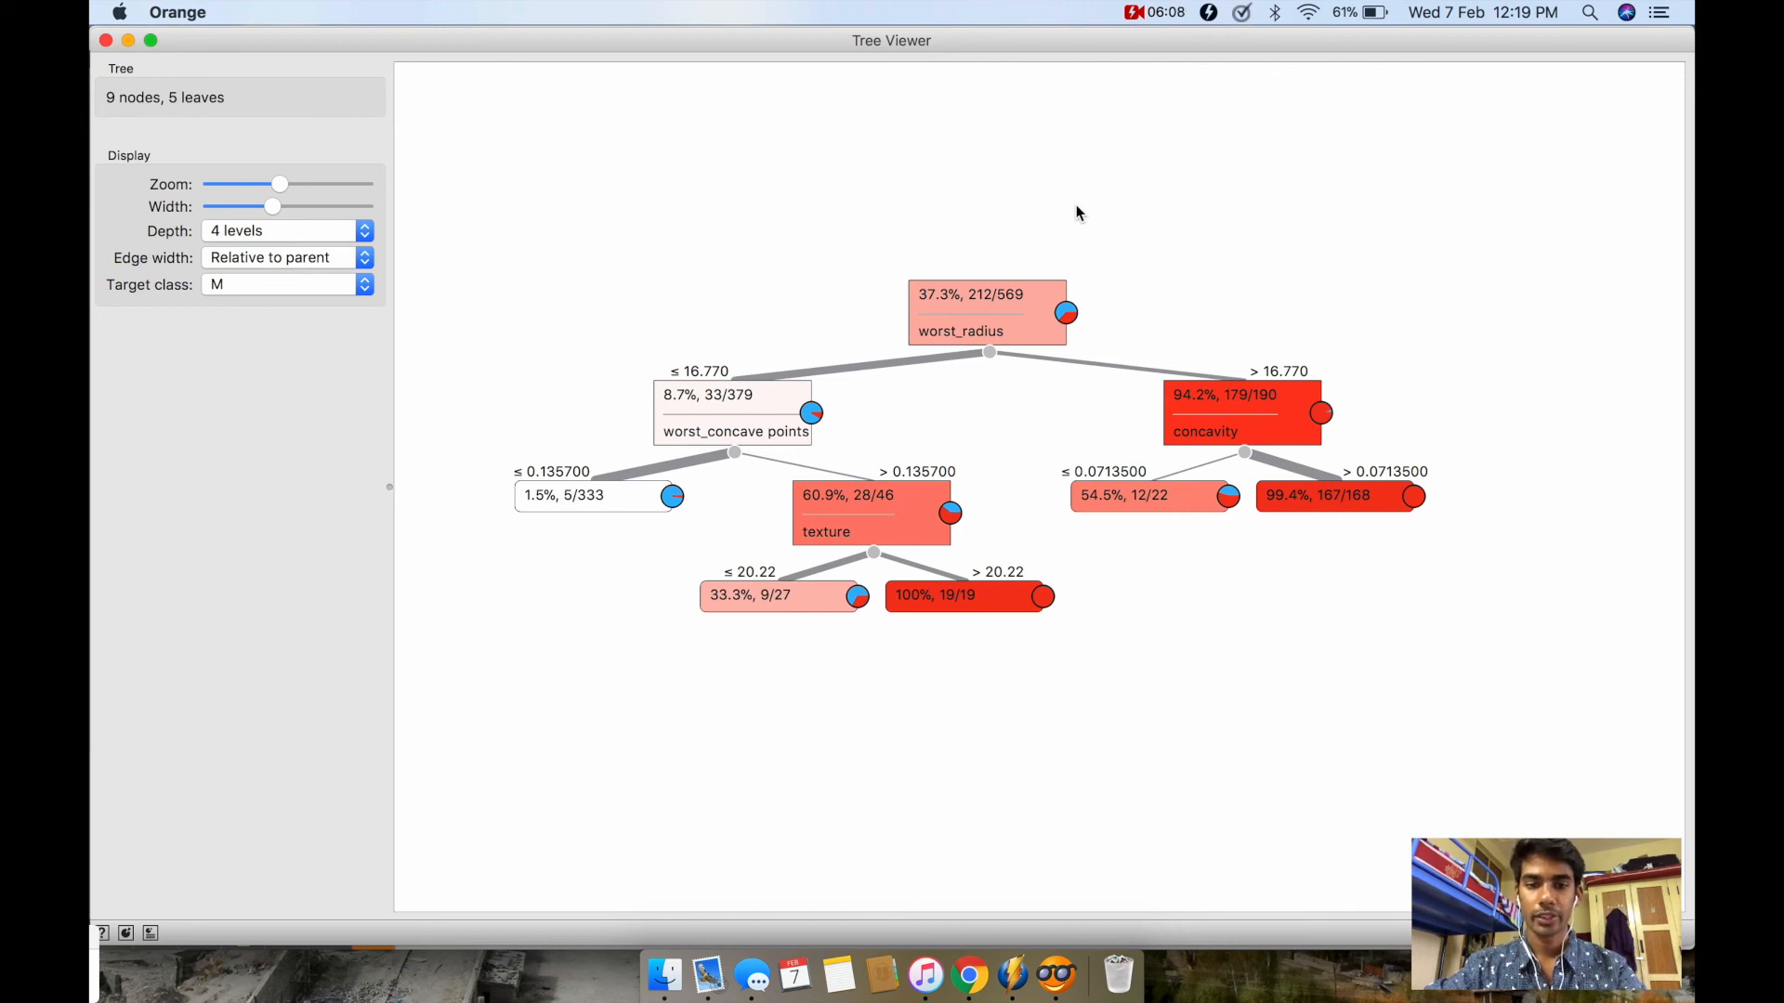
{"action": "left_click", "coordinate": [1155, 11]}
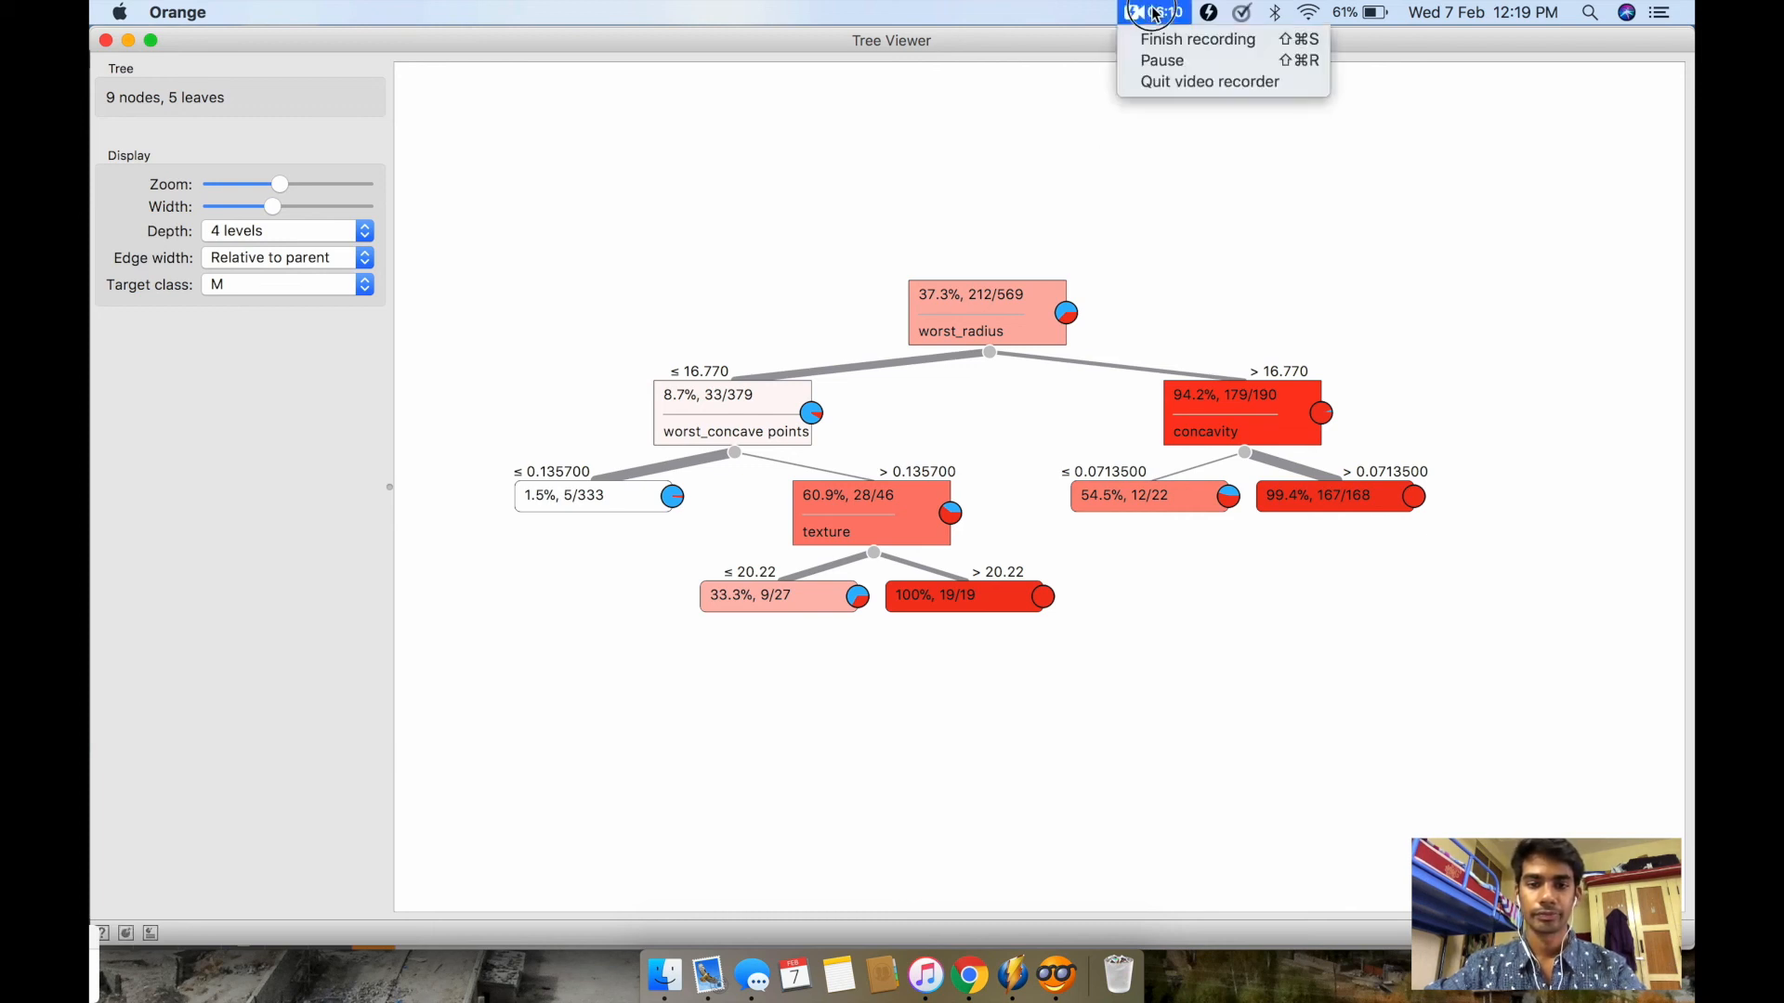